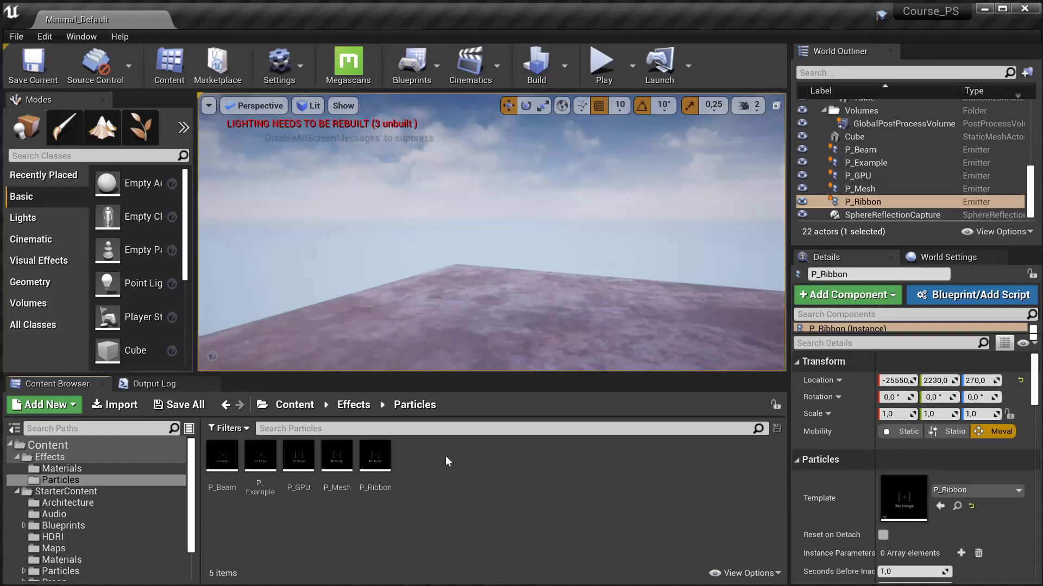
Add the Third Person blueprint feature pack to the project from the root Content folder.
left_click(48, 446)
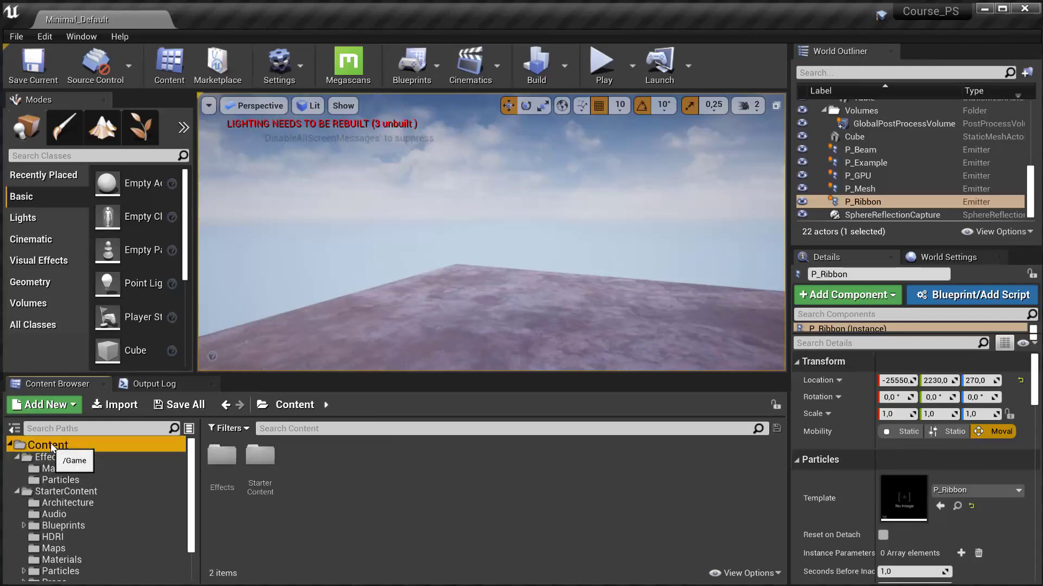
left_click(43, 404)
mouse_move(52, 365)
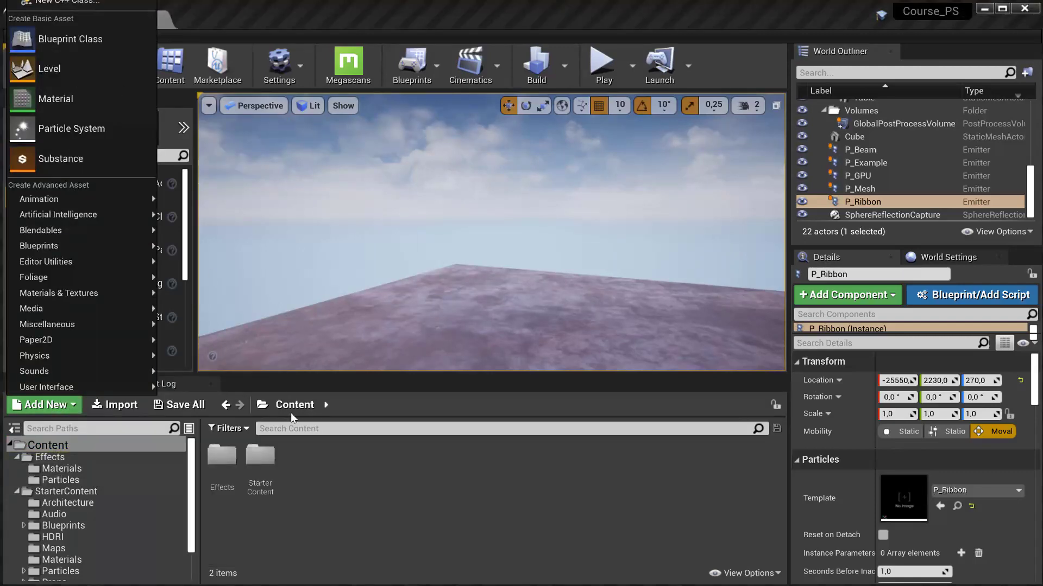
left_click(54, 2)
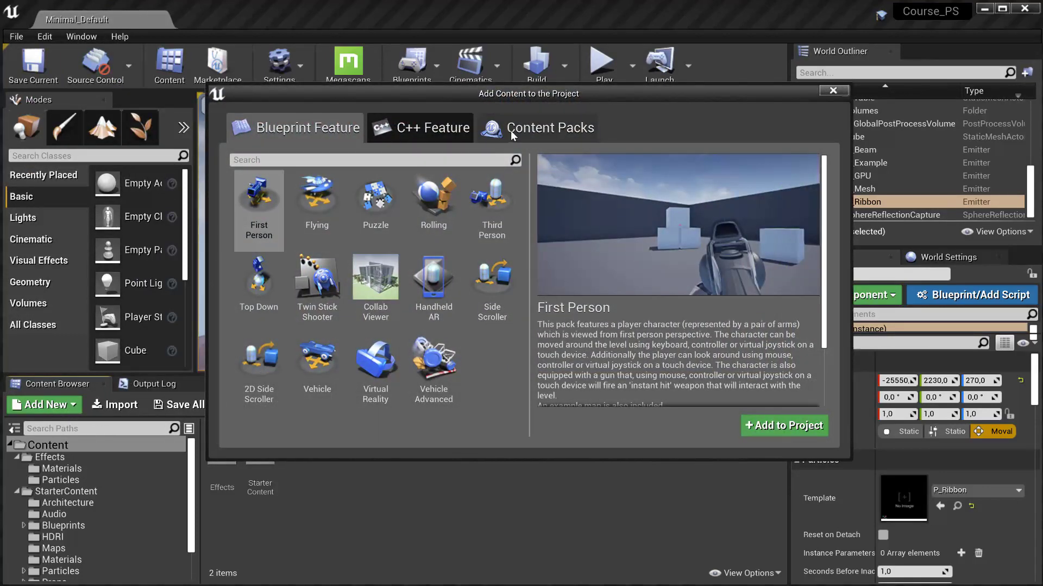
left_click(482, 132)
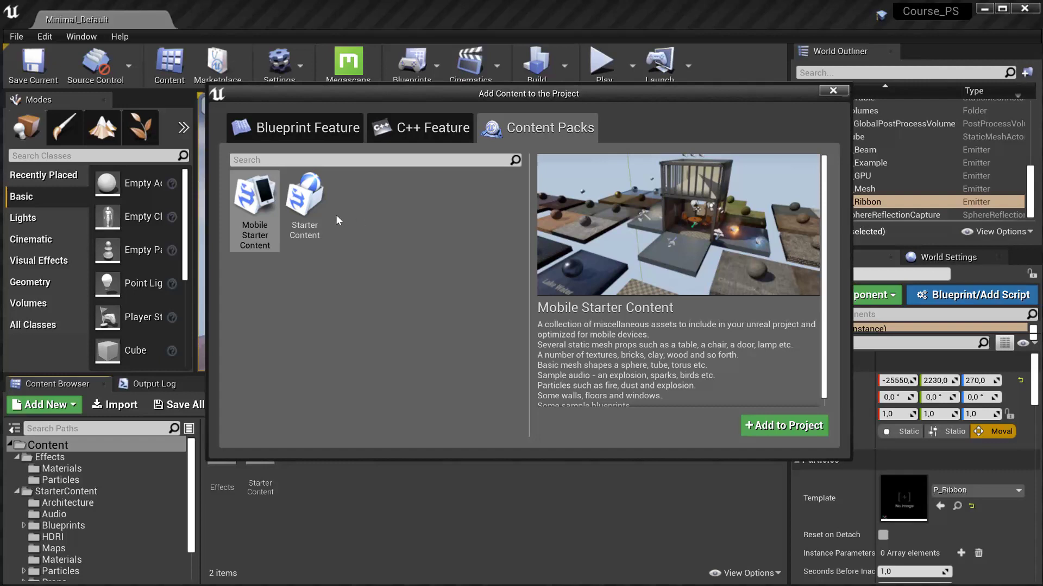
left_click(285, 126)
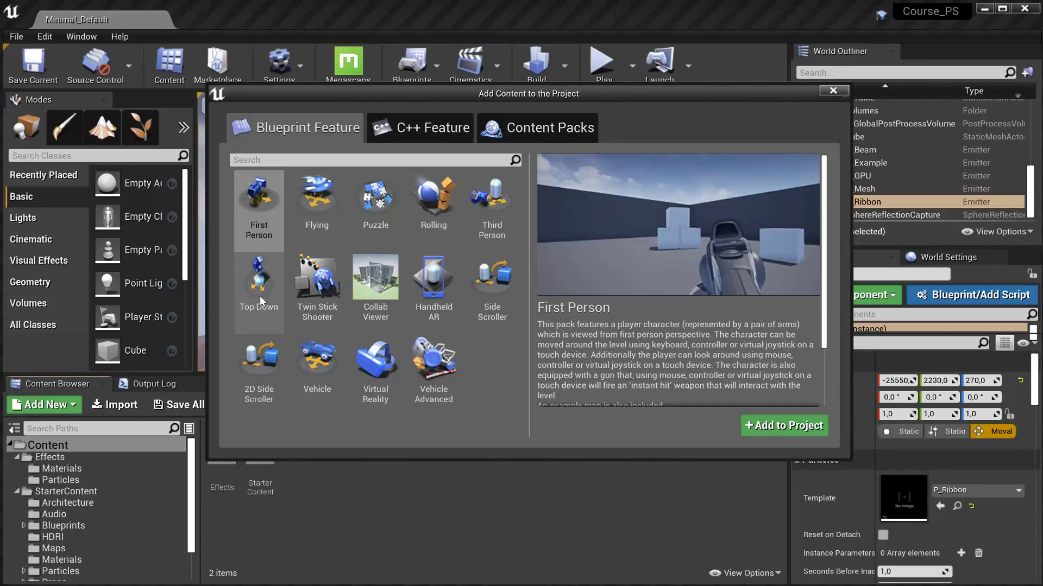
left_click(482, 216)
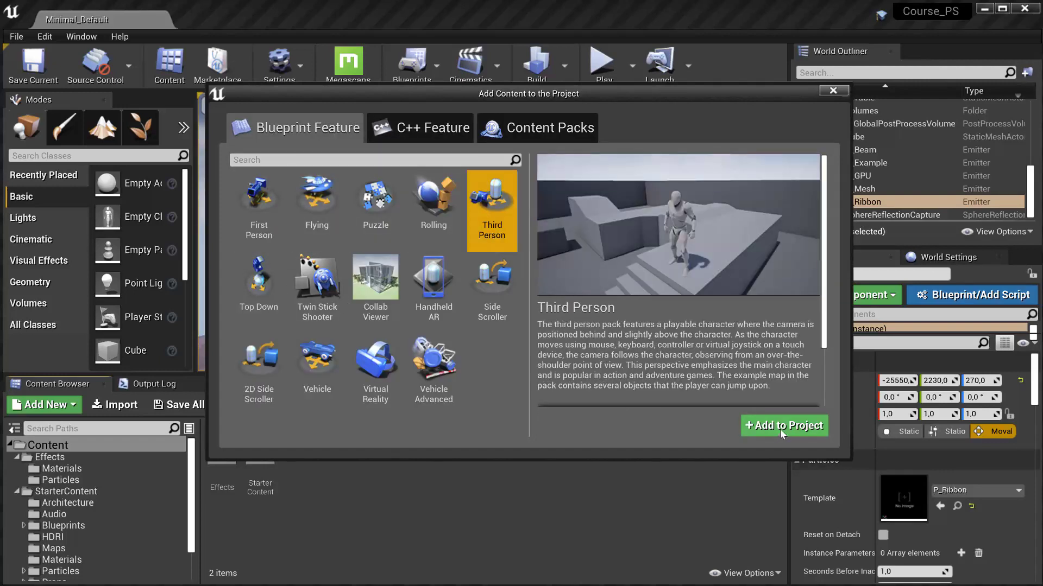
left_click(780, 429)
left_click(833, 90)
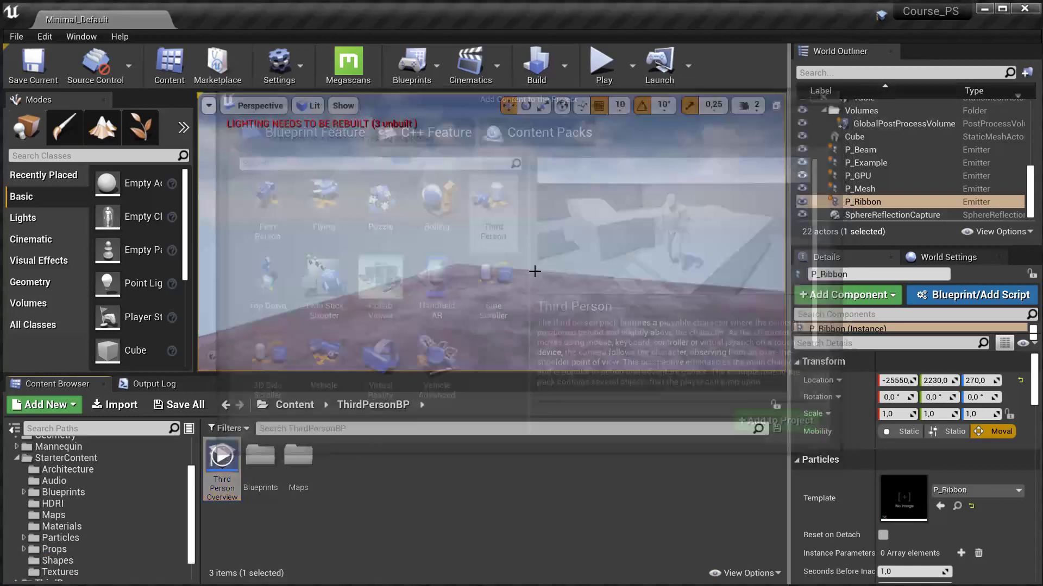
Collapse the StarterContent folder and open the Animations folder inside Mannequin.
scroll(85, 499, "up", 3)
left_click(17, 515)
left_click(59, 503)
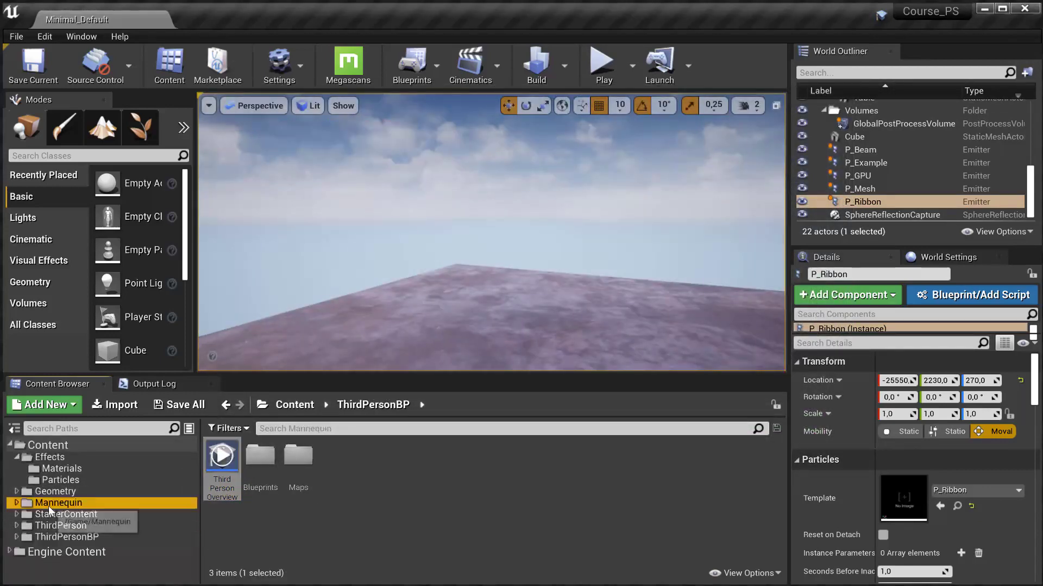
double_click(212, 460)
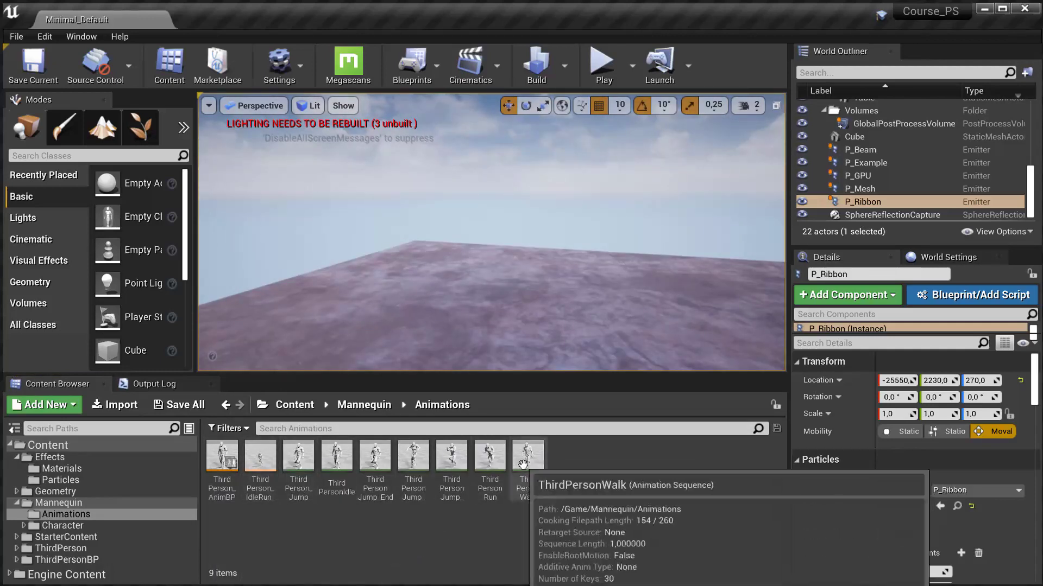
Place the ThirdPersonRun animation in the level, view it from several angles, and delete the actor.
left_click_drag(489, 459, 485, 320)
key("f")
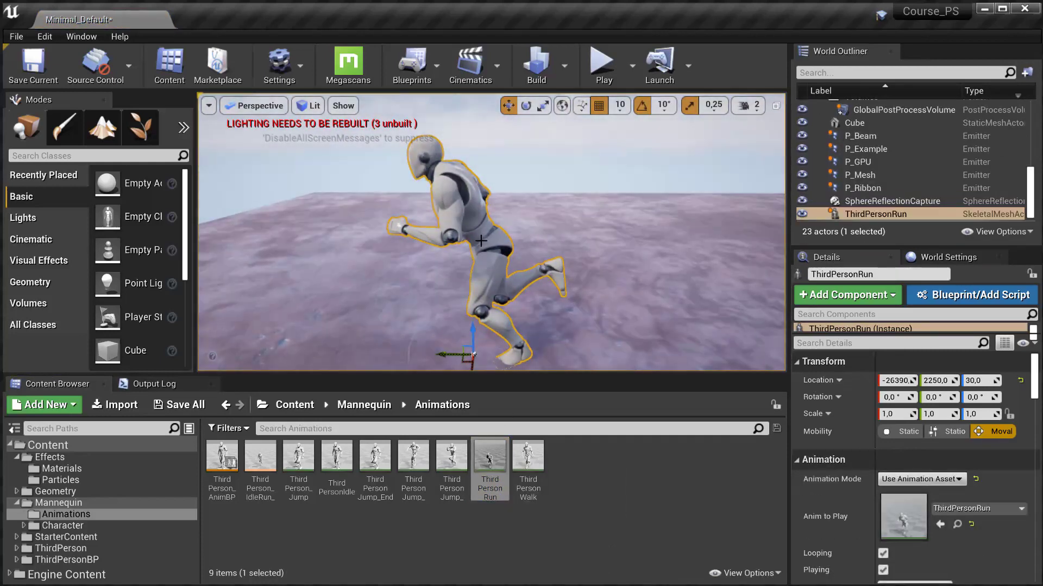
right_click_drag(475, 273, 495, 248)
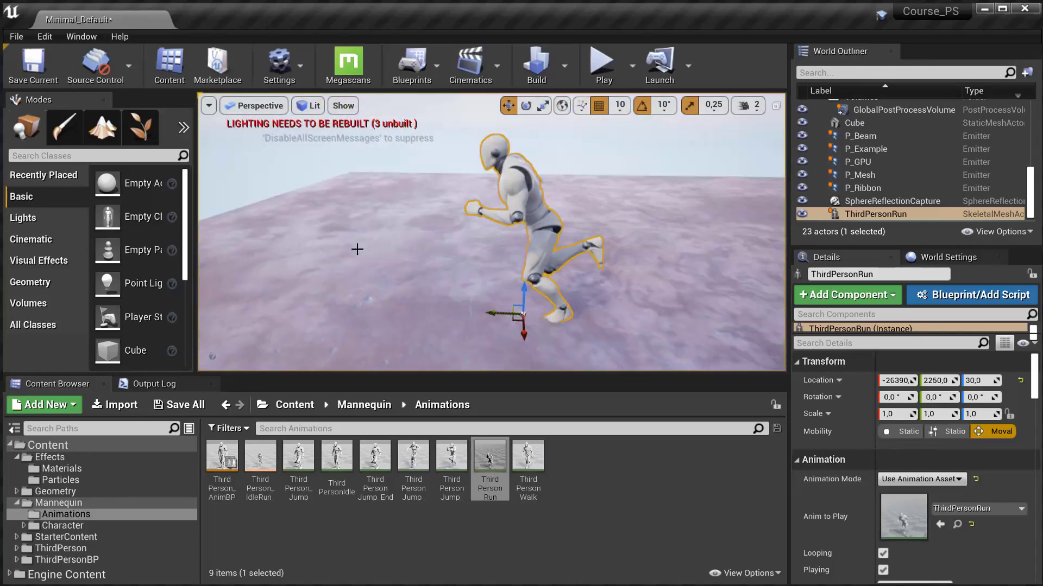
right_click_drag(357, 250, 423, 258)
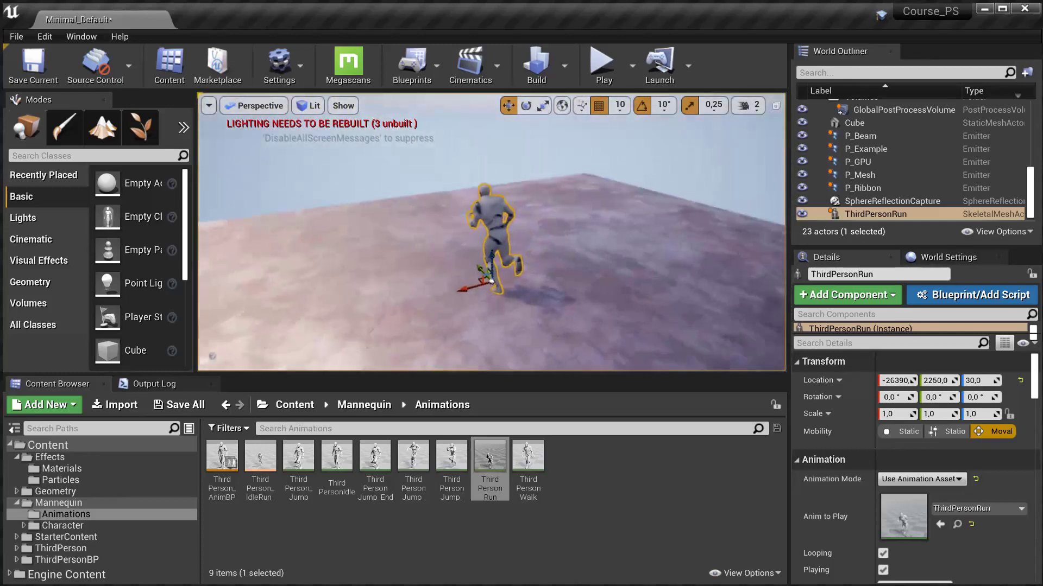
right_click_drag(317, 250, 419, 270)
key("Delete")
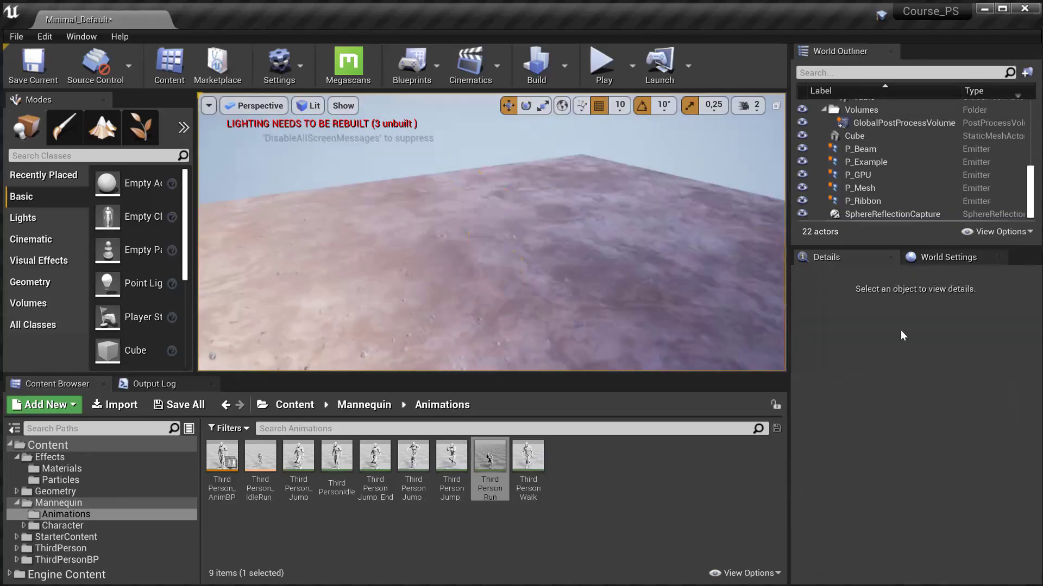
Set the level's GameMode Override to ThirdPersonGameMode in the world settings.
left_click(930, 258)
left_click(918, 363)
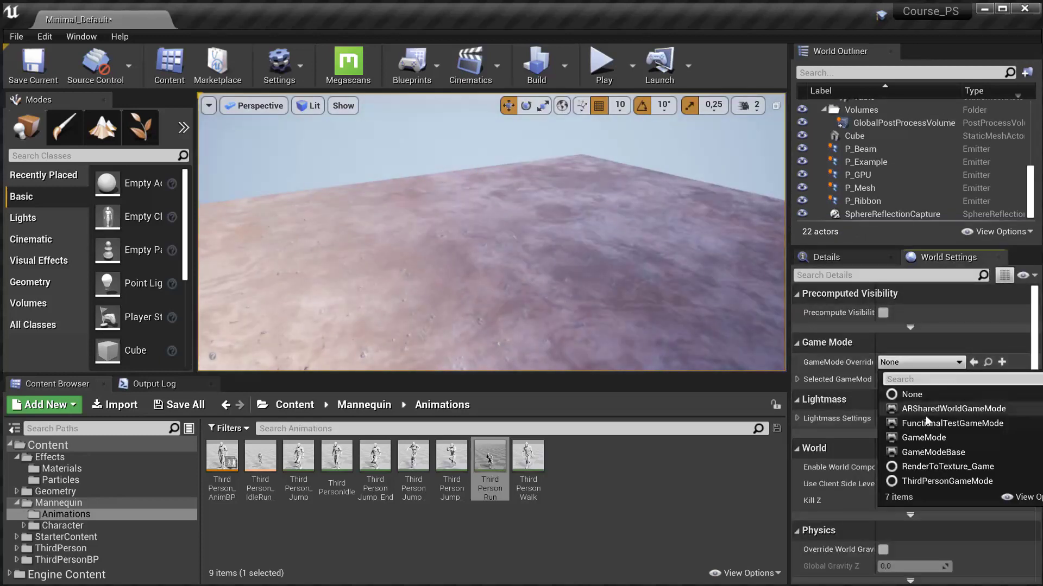
left_click(951, 482)
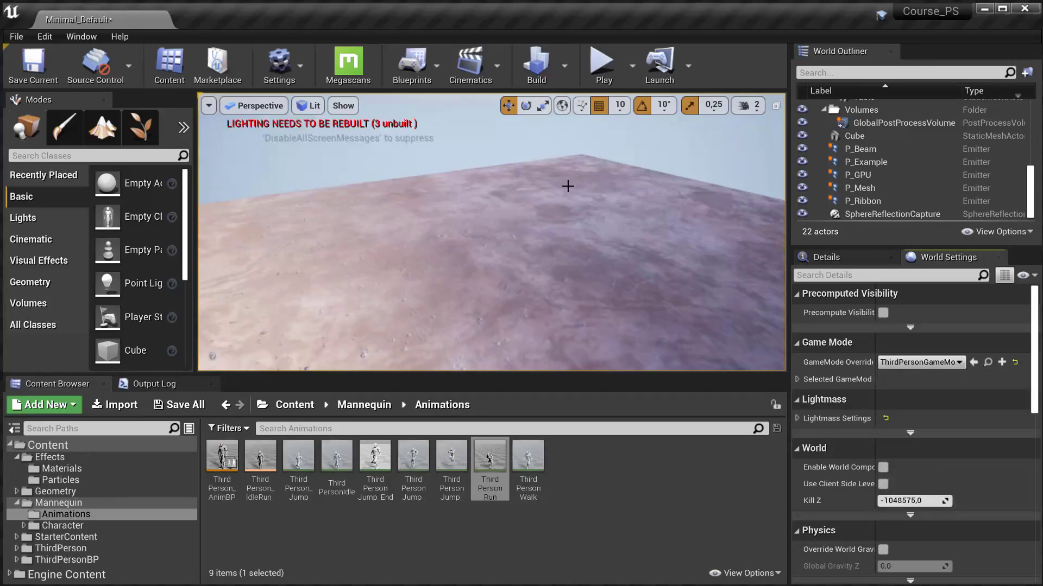
Play the level, run the third-person character across the ground, and stop the session.
left_click(602, 64)
key("w")
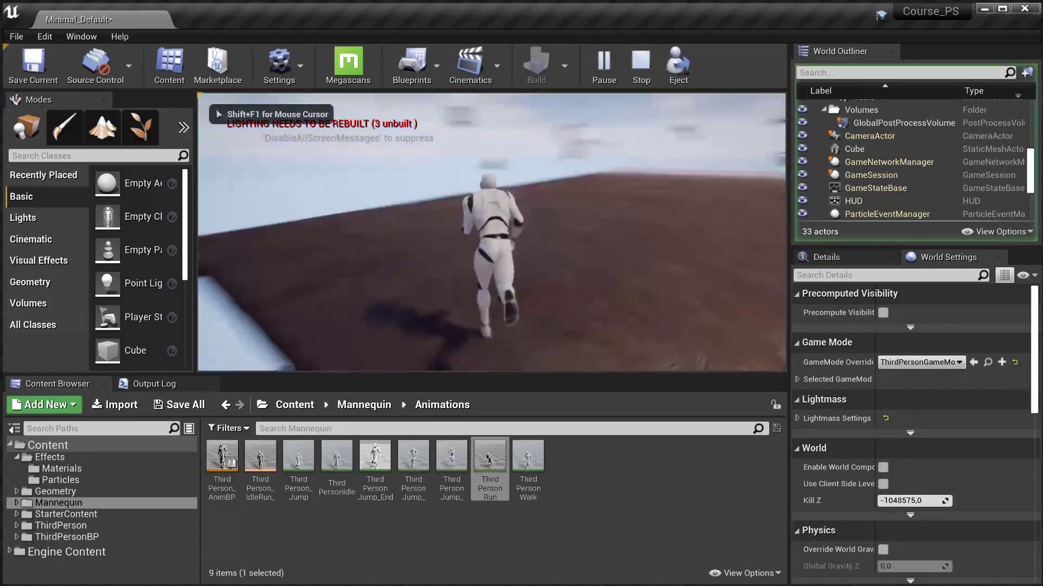
key("w")
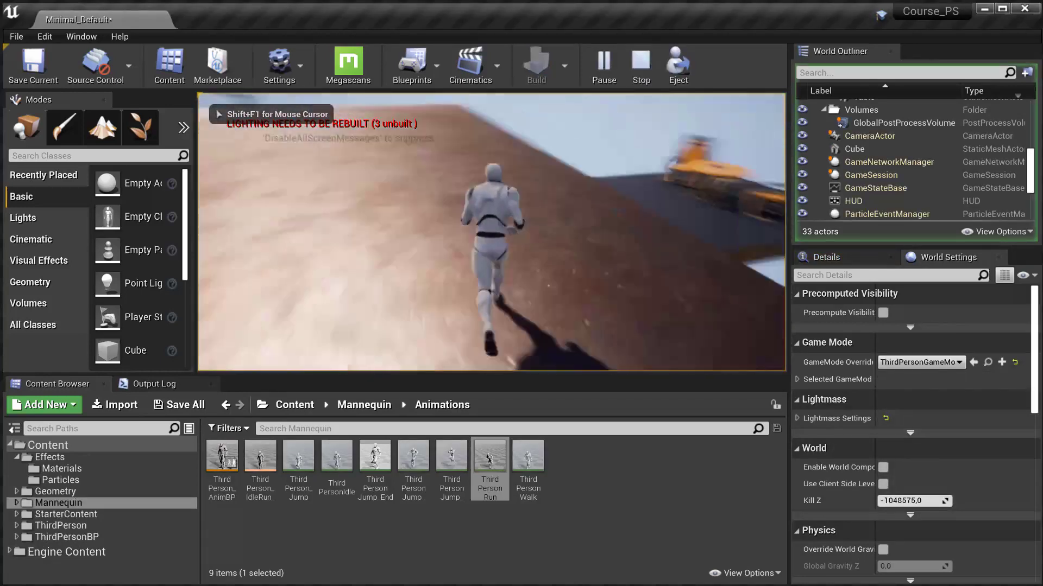
key("Escape")
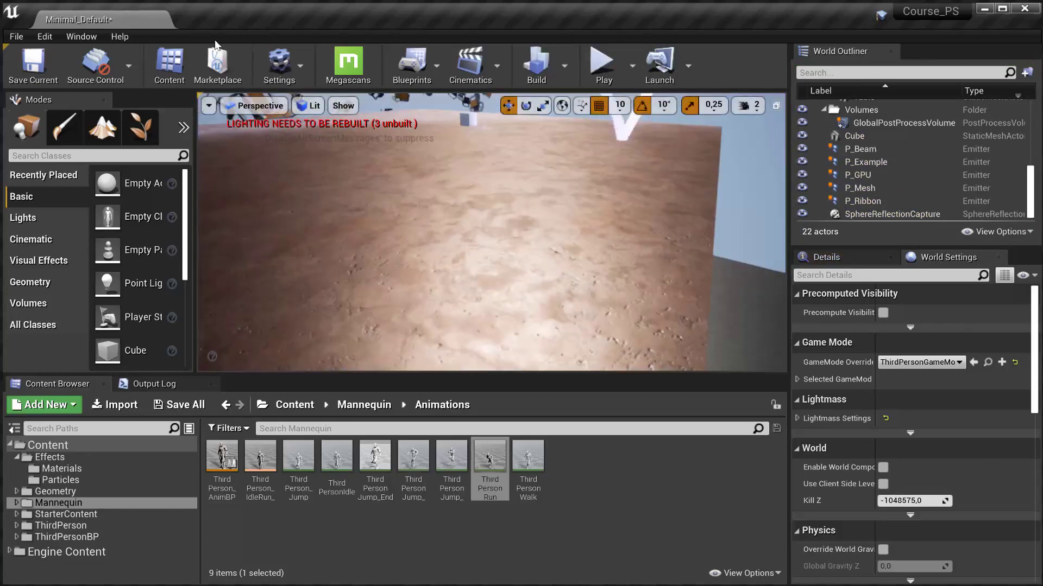
Create a particle system named P_AnimTrail in the Effects/Particles folder.
left_click(61, 480)
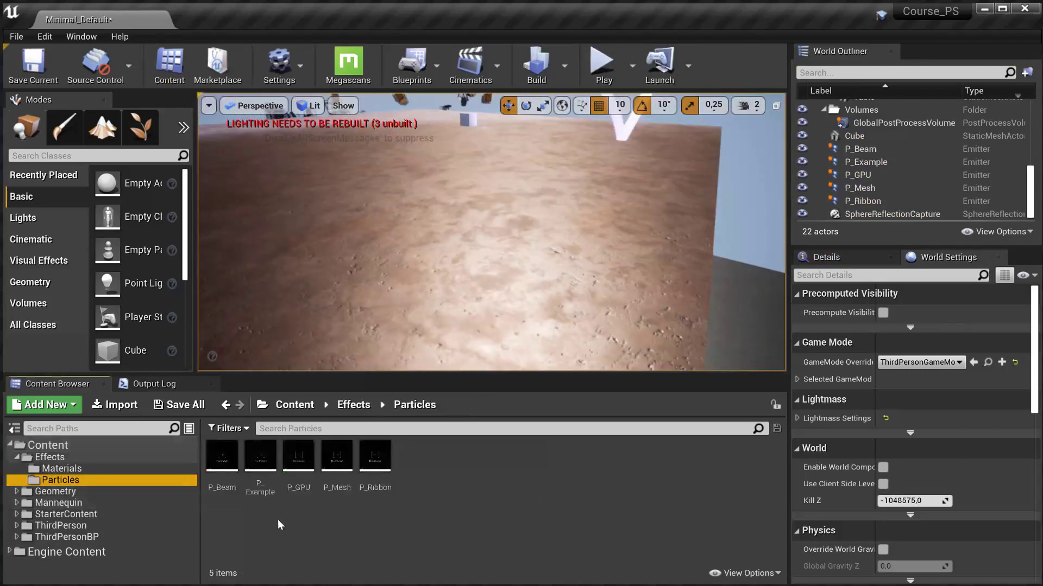
right_click(309, 533)
left_click(383, 275)
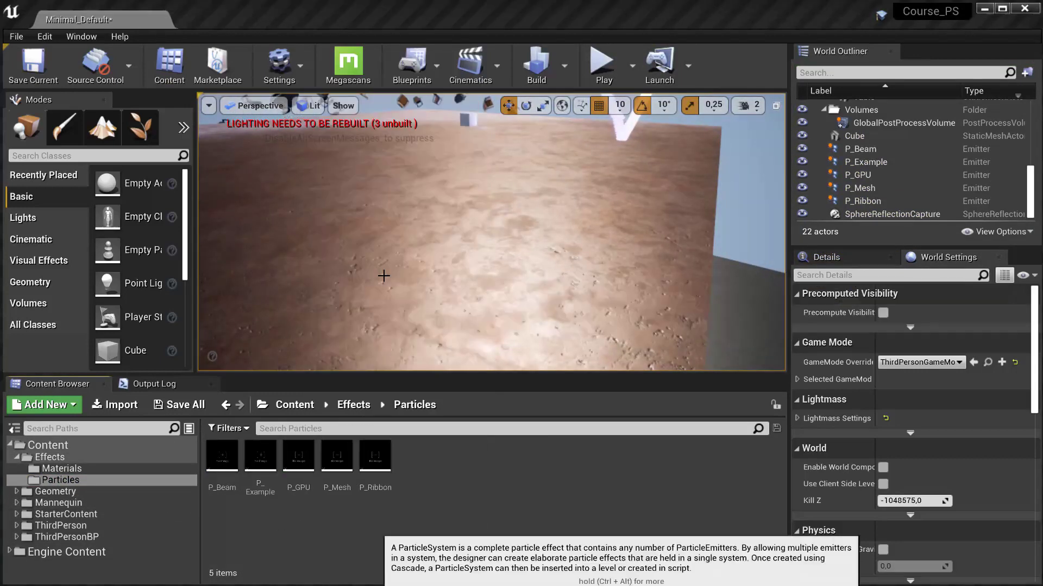
type("P_")
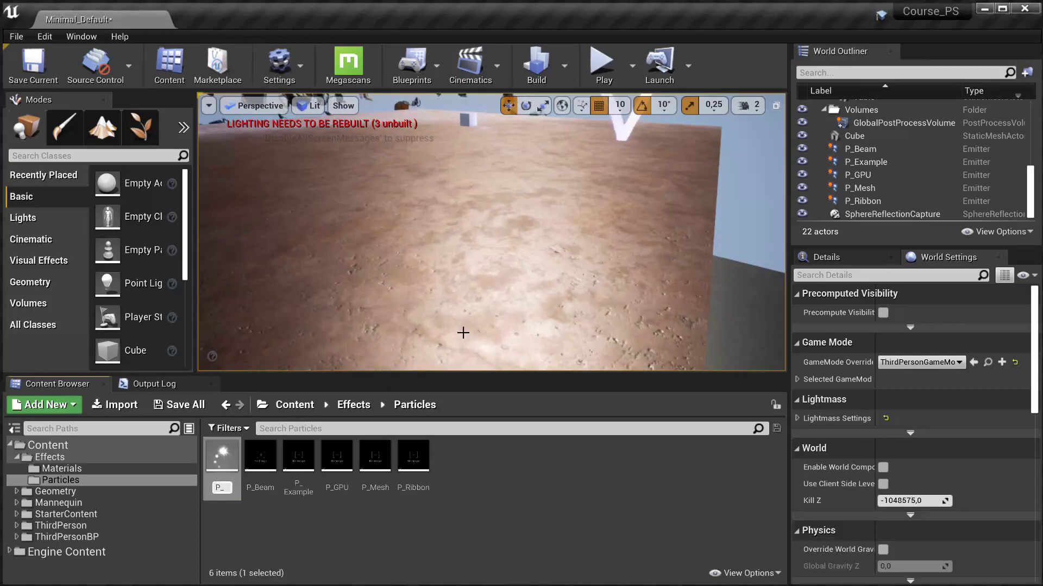
type("AnimTrail")
key("Return")
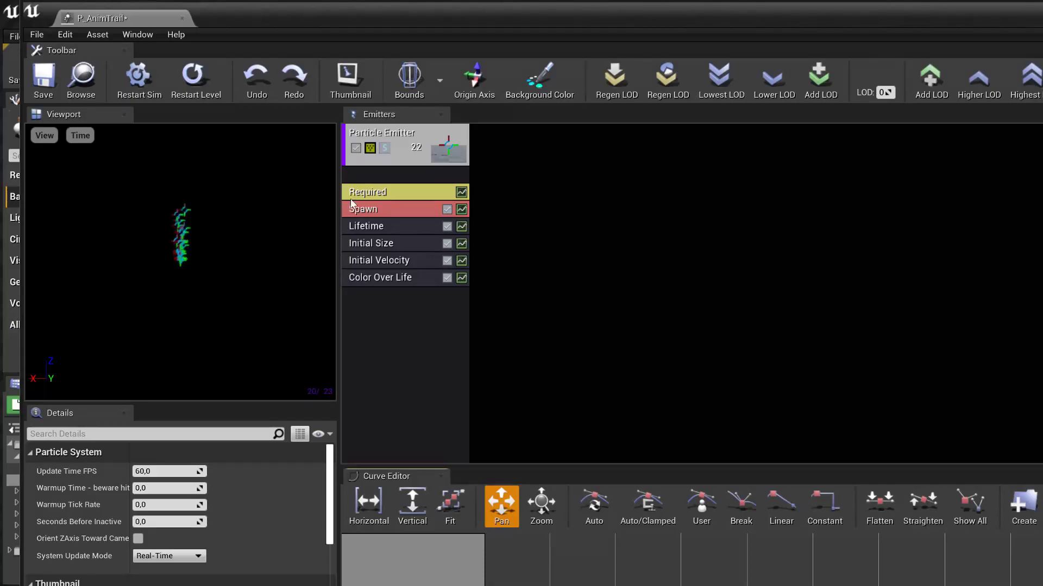
Dock the P_AnimTrail editor beside the level tab and add AnimTrail type data to its particle emitter.
left_click_drag(99, 19, 213, 25)
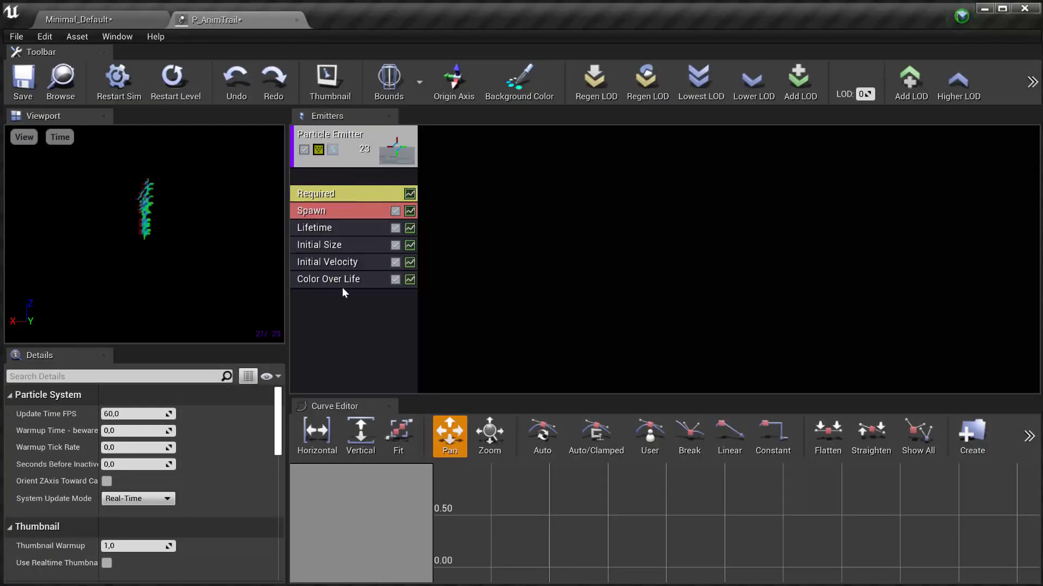
right_click(345, 172)
mouse_move(368, 182)
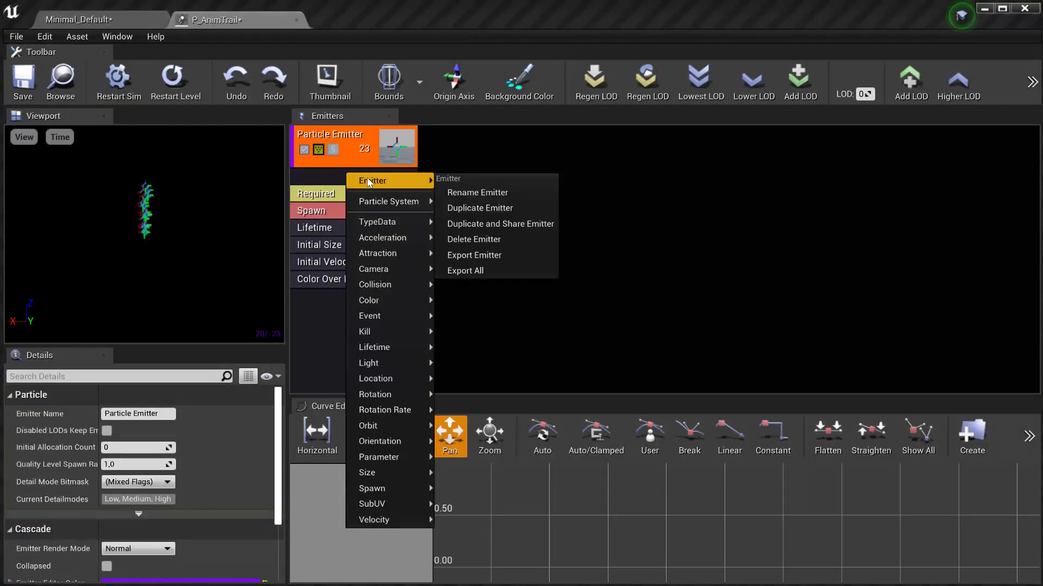
mouse_move(380, 222)
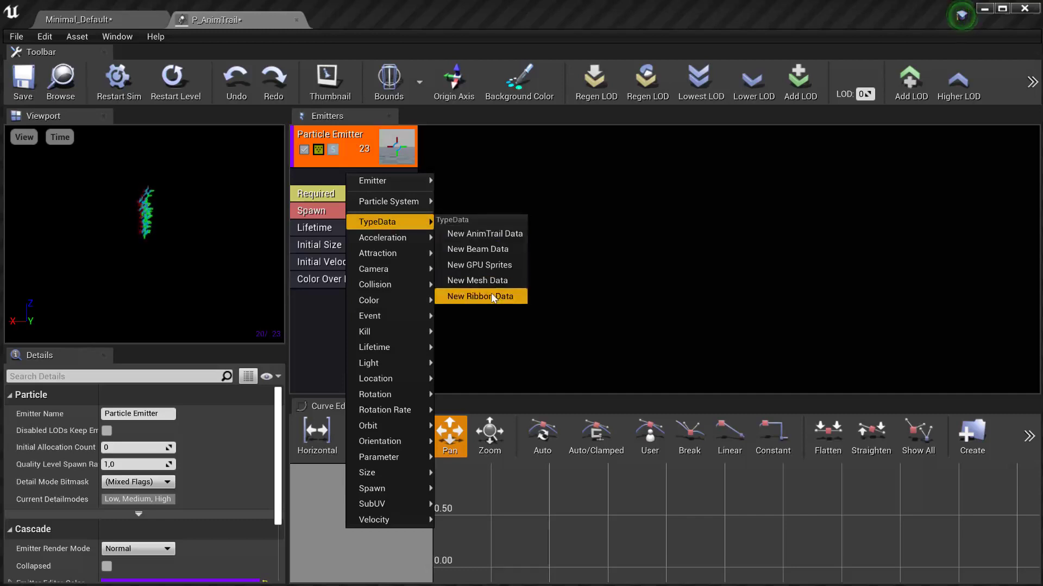
left_click(496, 235)
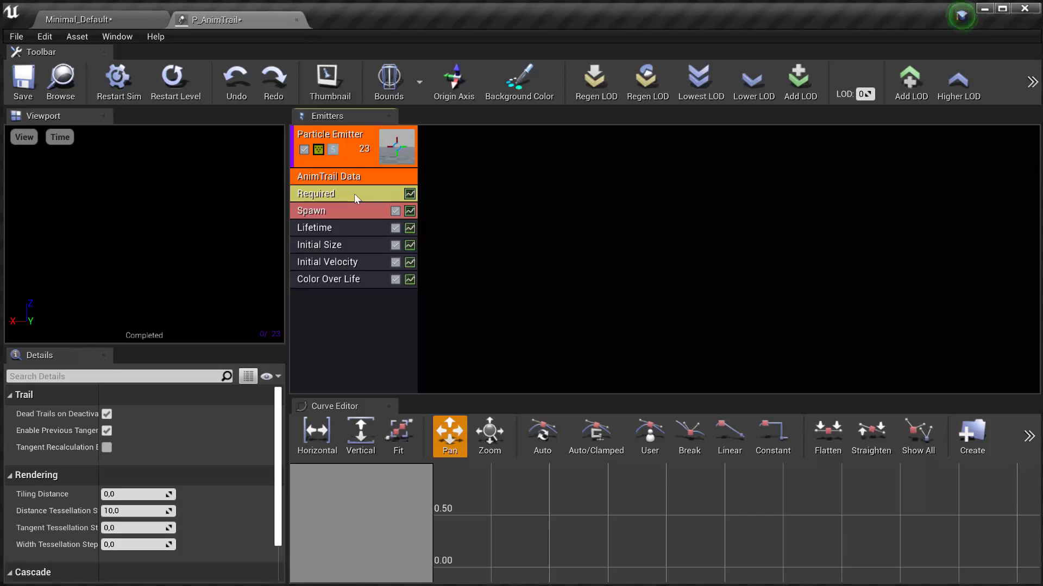
Assign the M_Example material to the emitter in its Required module.
left_click(354, 193)
left_click(220, 427)
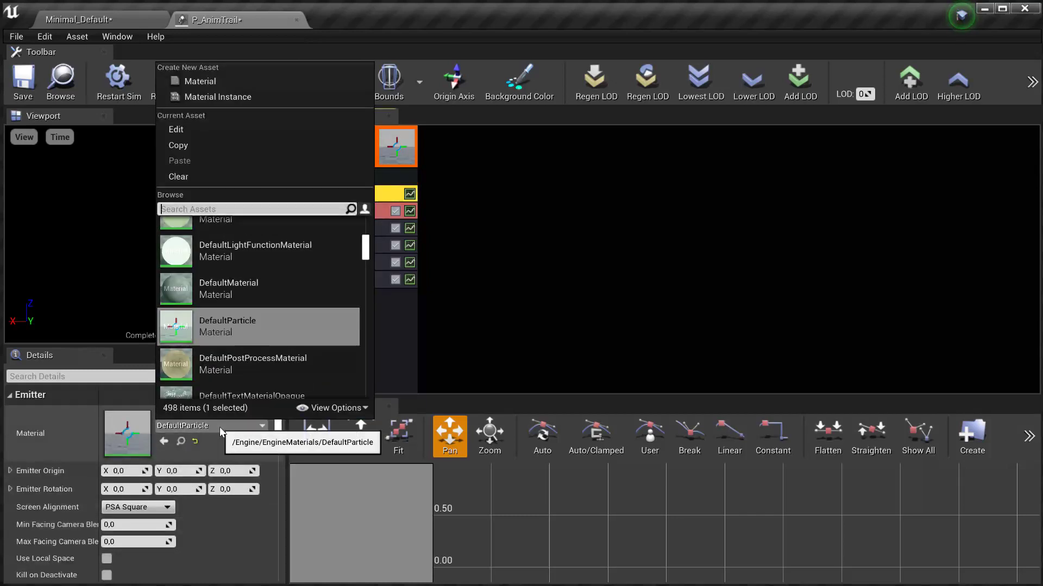
type("exam")
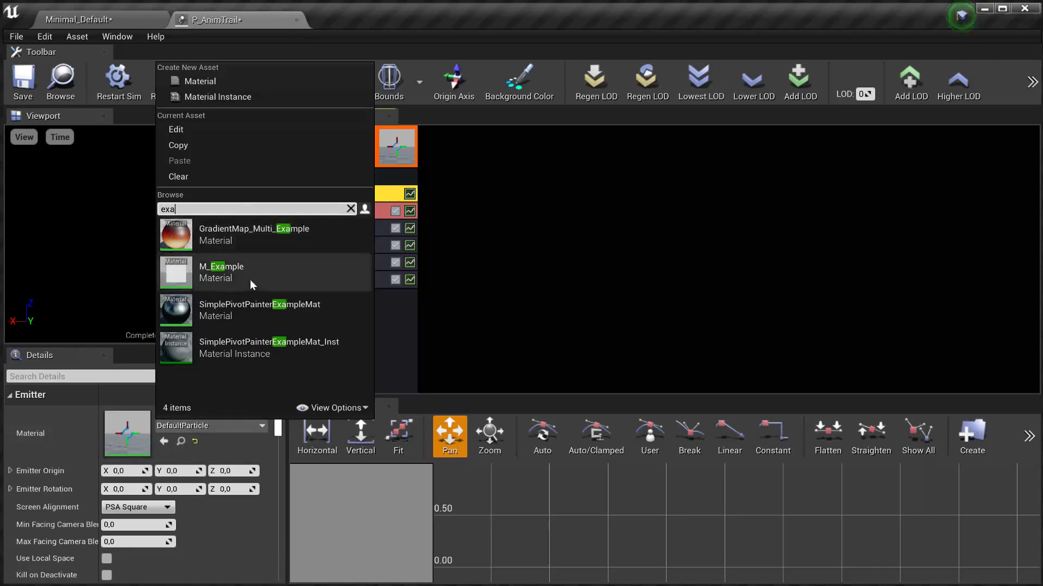
left_click(248, 279)
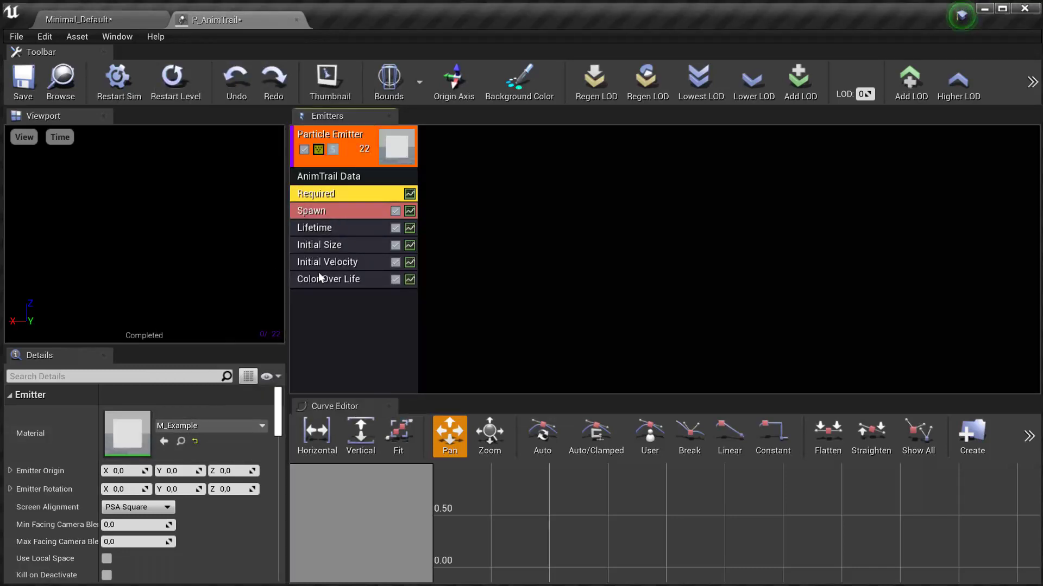
Check the Spawn module and change the Lifetime distribution to Distribution Float Constant.
left_click(362, 204)
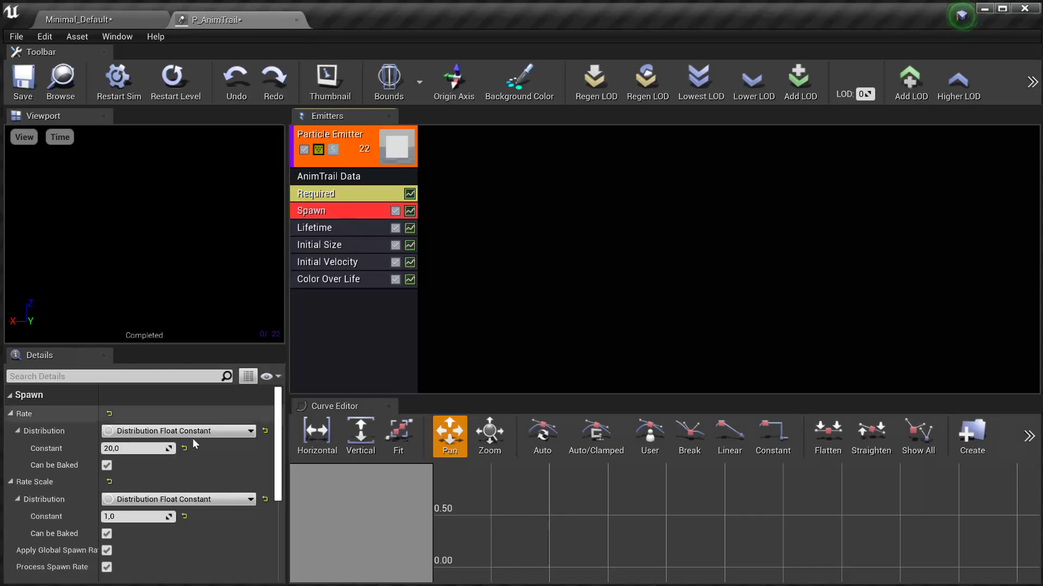
left_click(324, 231)
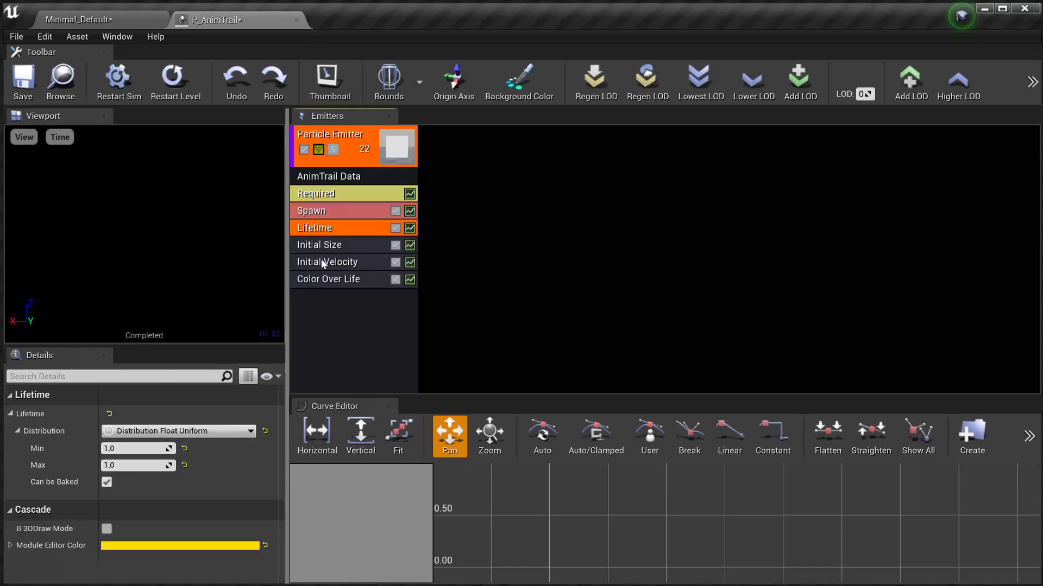
left_click(180, 430)
left_click(179, 461)
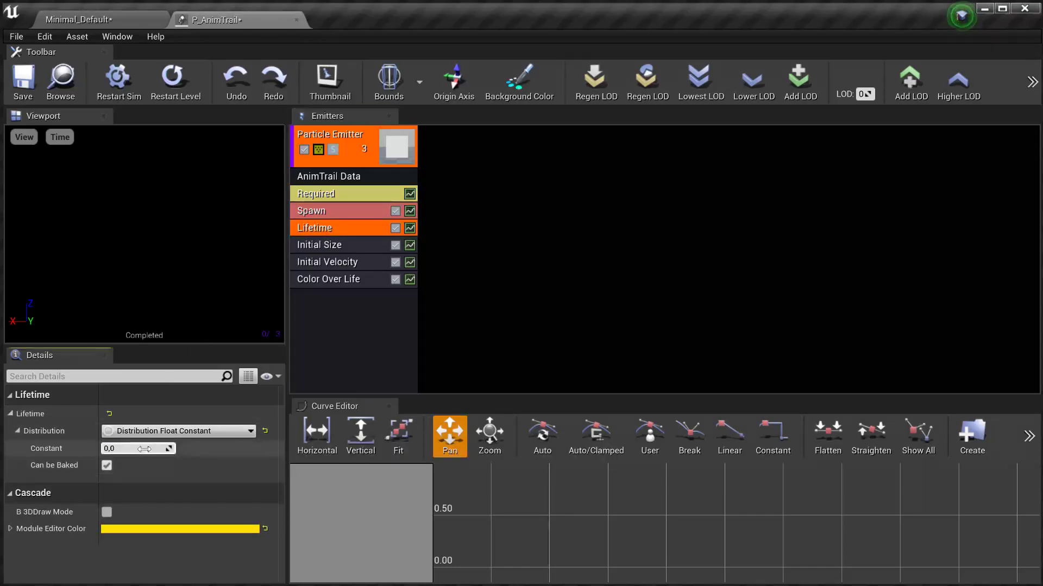
Review the Initial Size settings and the distribution options of the Color Over Life module.
left_click(344, 246)
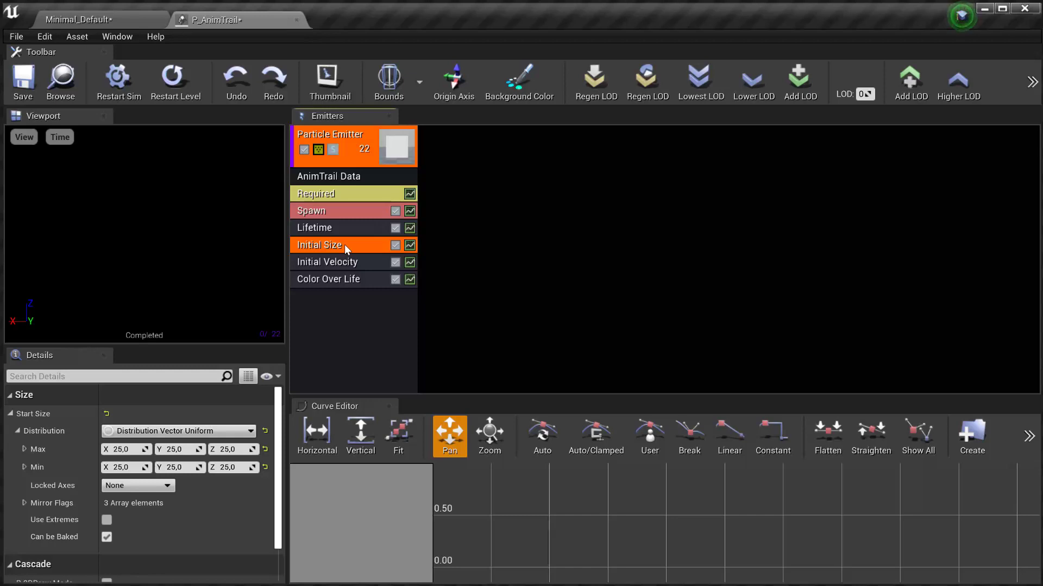
left_click(332, 280)
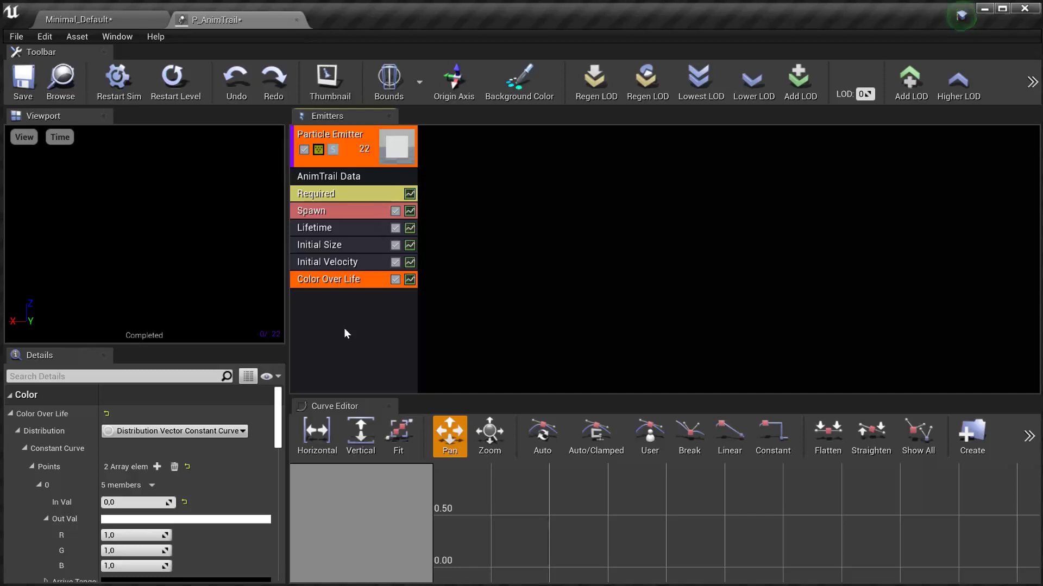
left_click(206, 432)
left_click(206, 434)
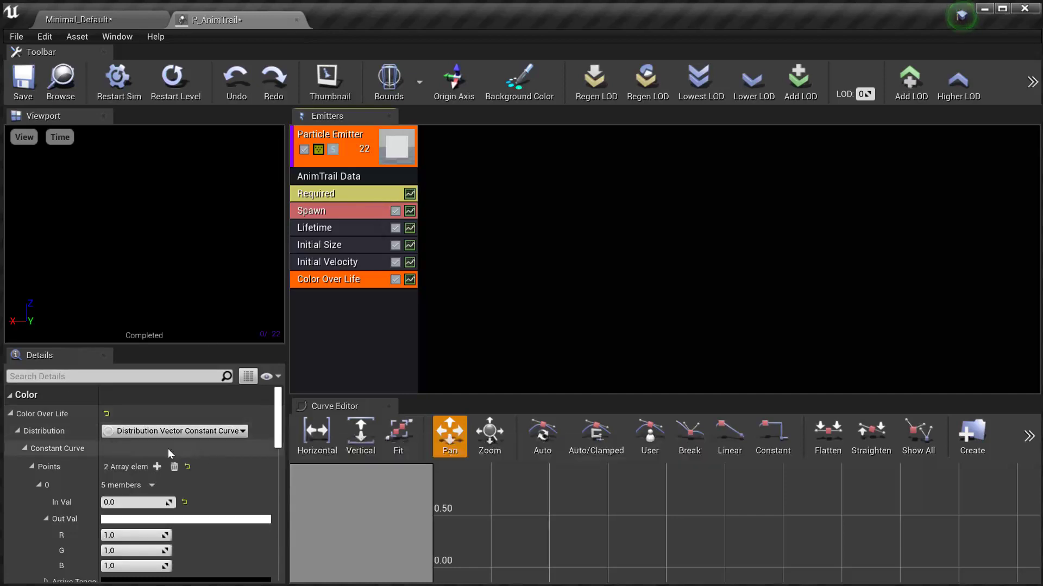
Change the Color Over Life distribution to Distribution Vector Constant and set its G value to 50 and B value to 10.
left_click(179, 433)
left_click(185, 462)
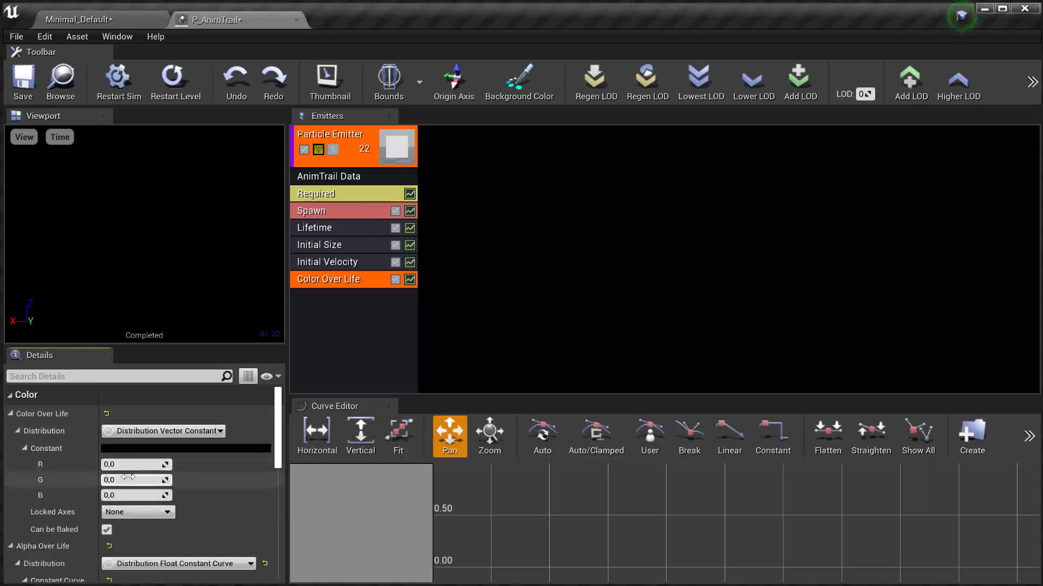
left_click(137, 480)
type("5")
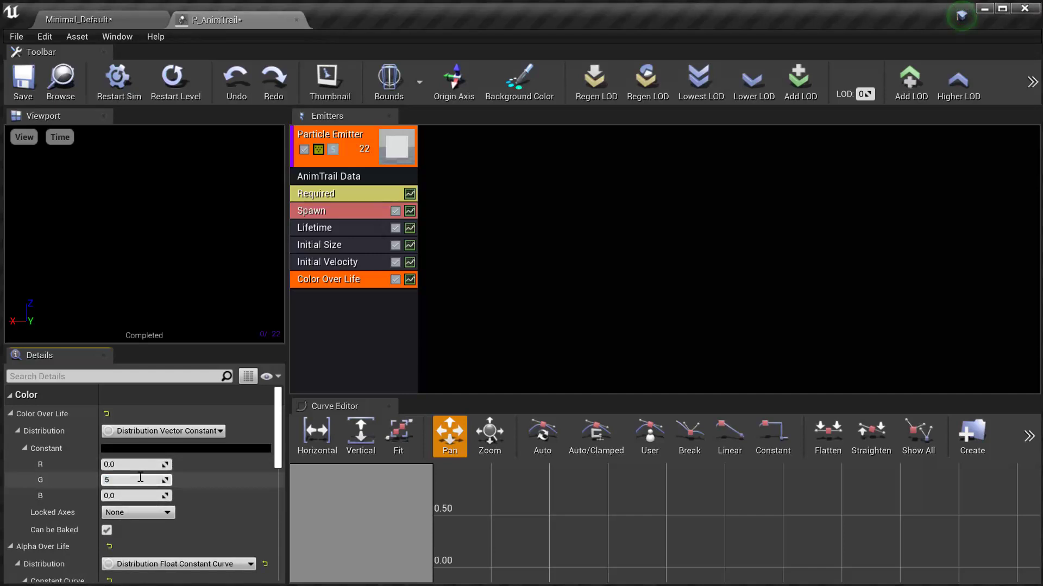
type("0")
key("Tab")
type("10")
key("Return")
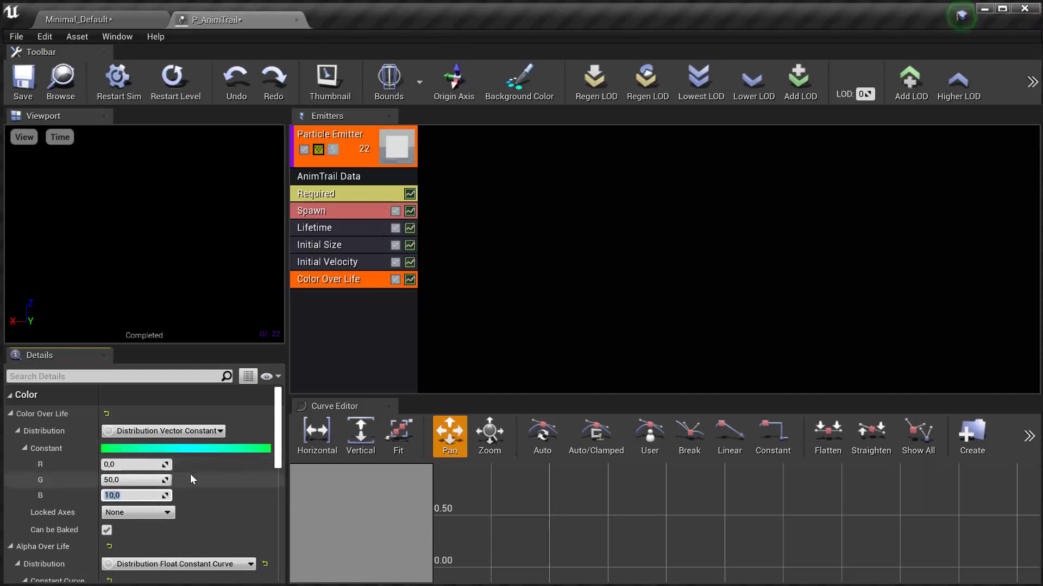
Save the P_AnimTrail particle system and review the settings of its AnimTrail Data module.
scroll(174, 491, "down", 3)
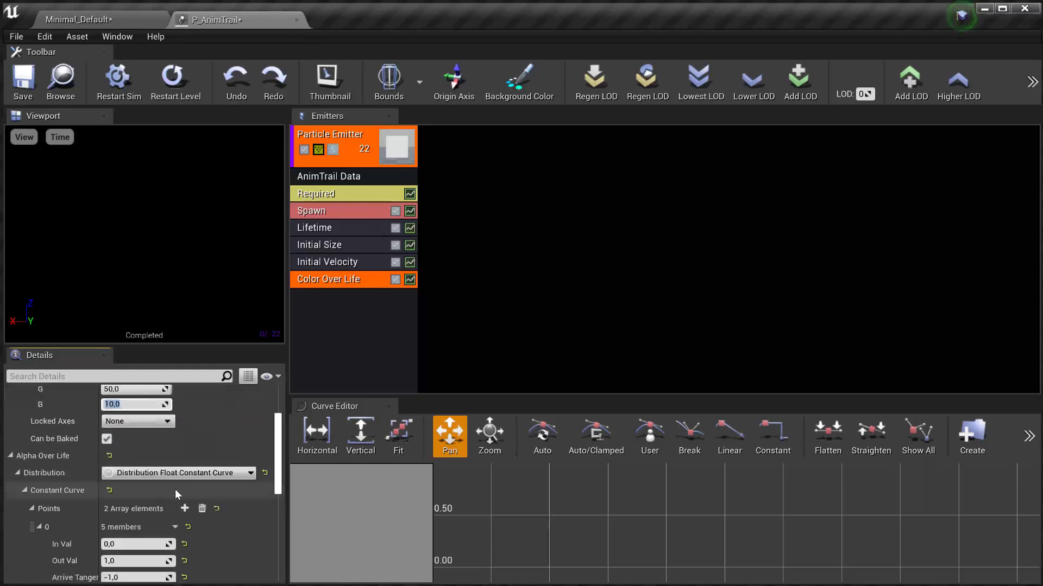
scroll(184, 497, "down", 5)
scroll(201, 483, "up", 4)
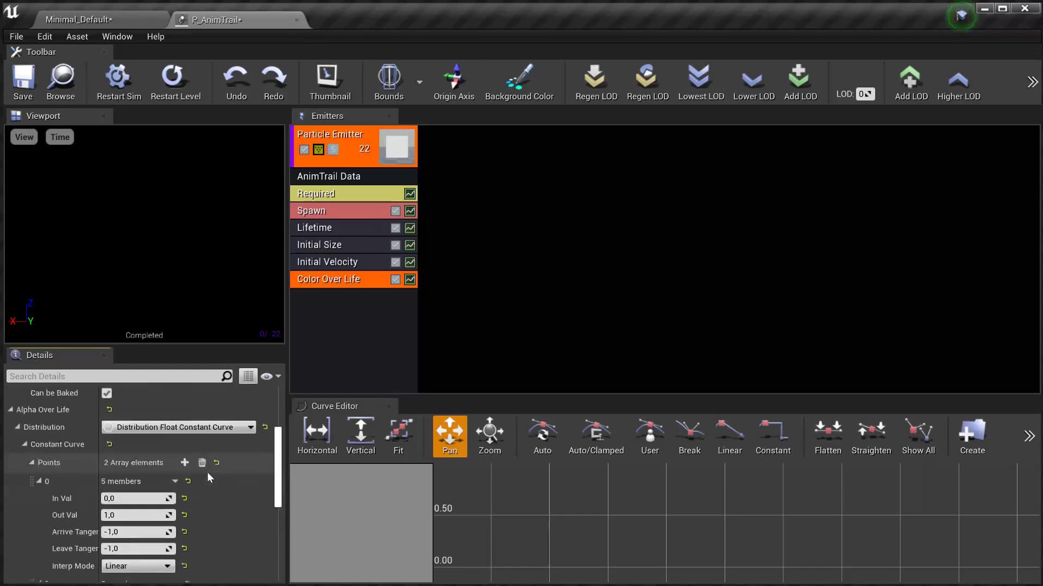
scroll(207, 471, "up", 3)
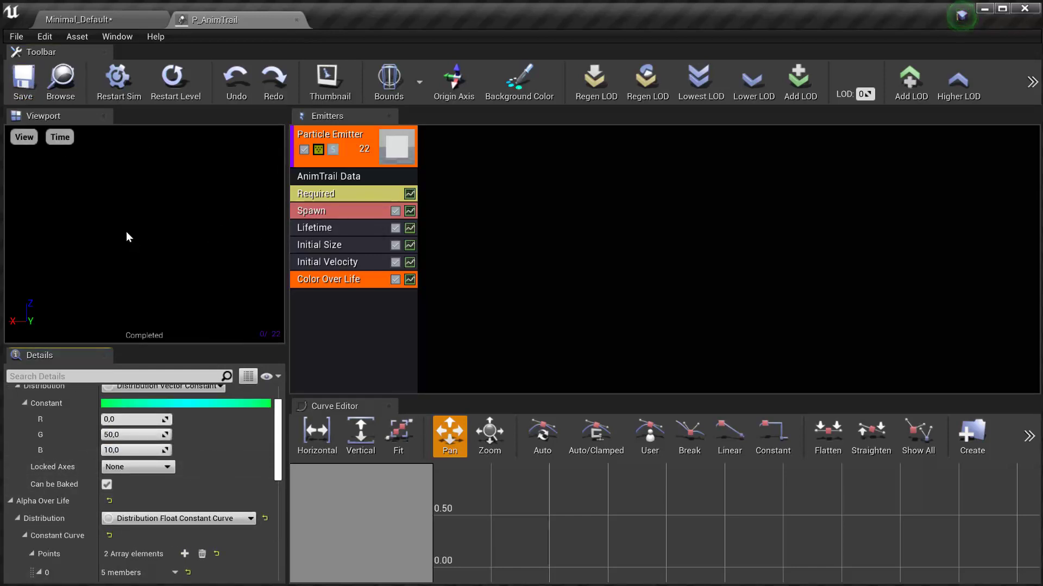
left_click_drag(127, 232, 179, 232)
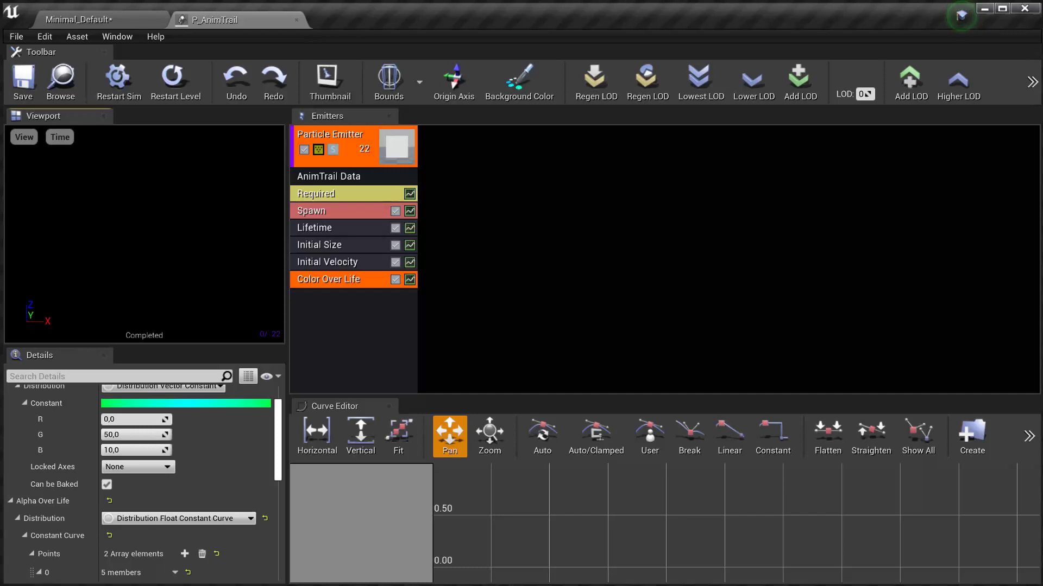
left_click(354, 181)
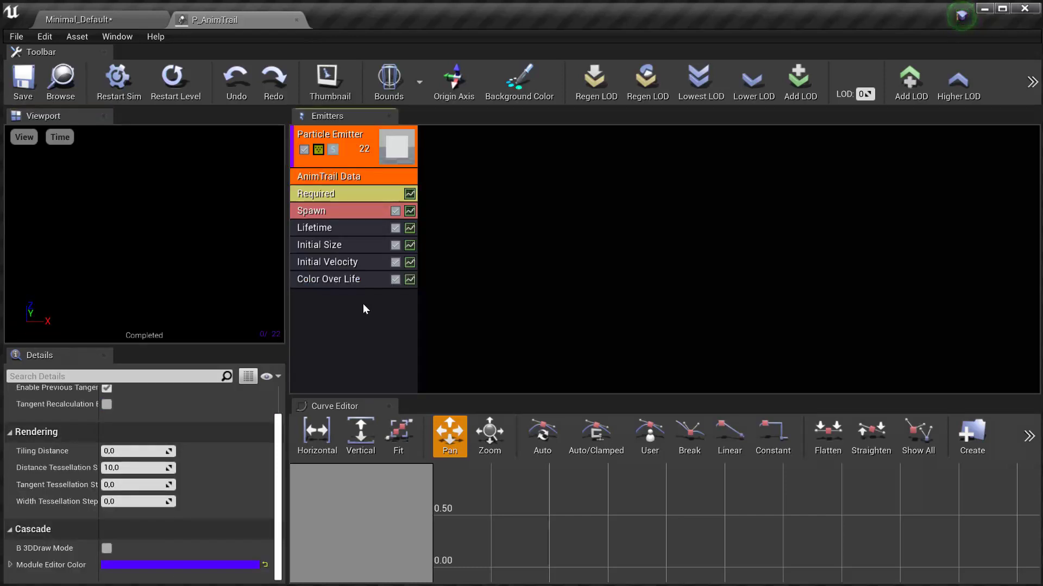
Return to the Minimal_Default level and open the ThirdPersonRun animation from the Mannequin Animations folder.
left_click(120, 24)
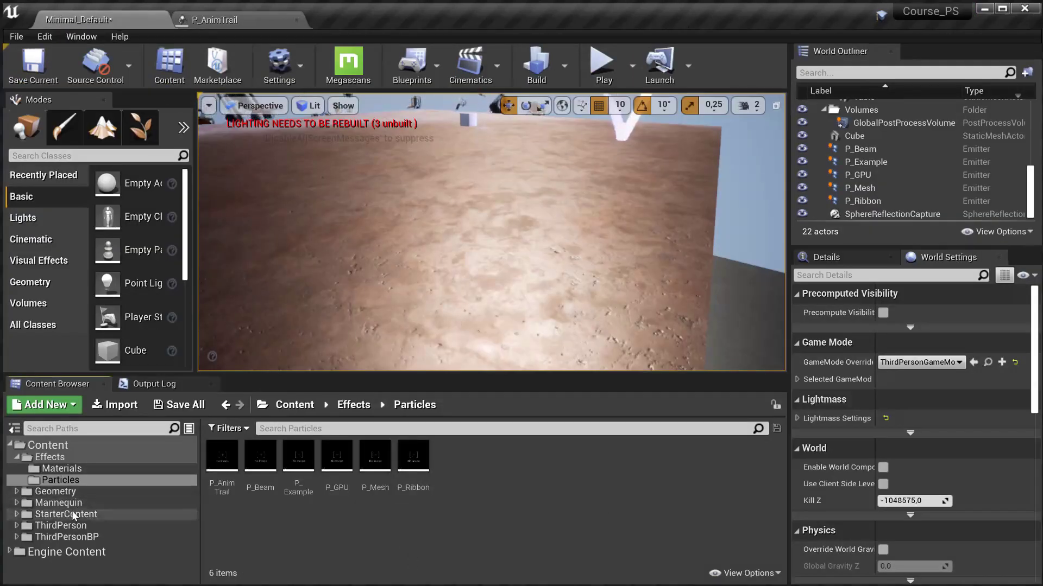
left_click(59, 503)
double_click(222, 458)
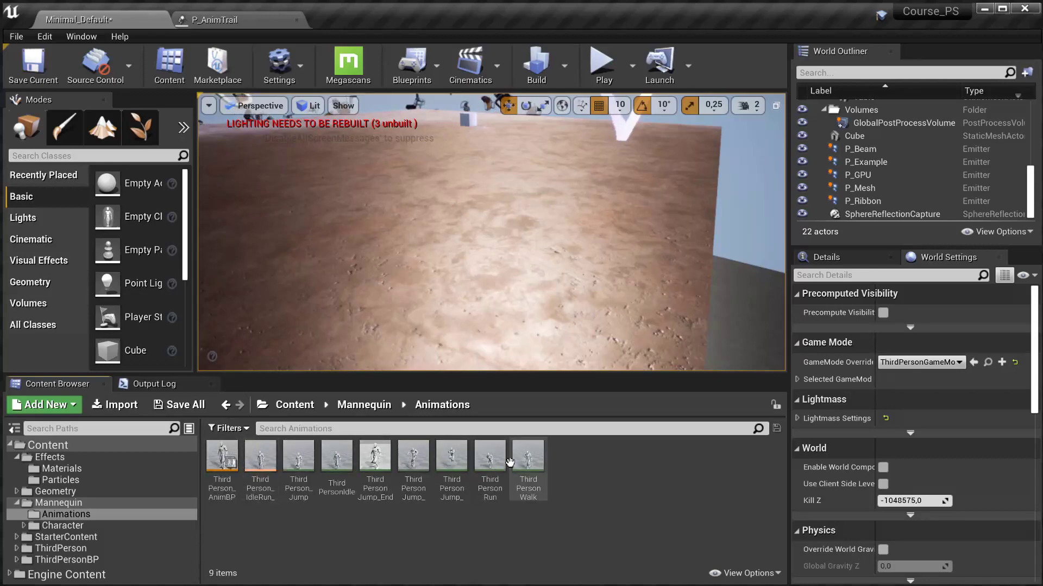
double_click(491, 460)
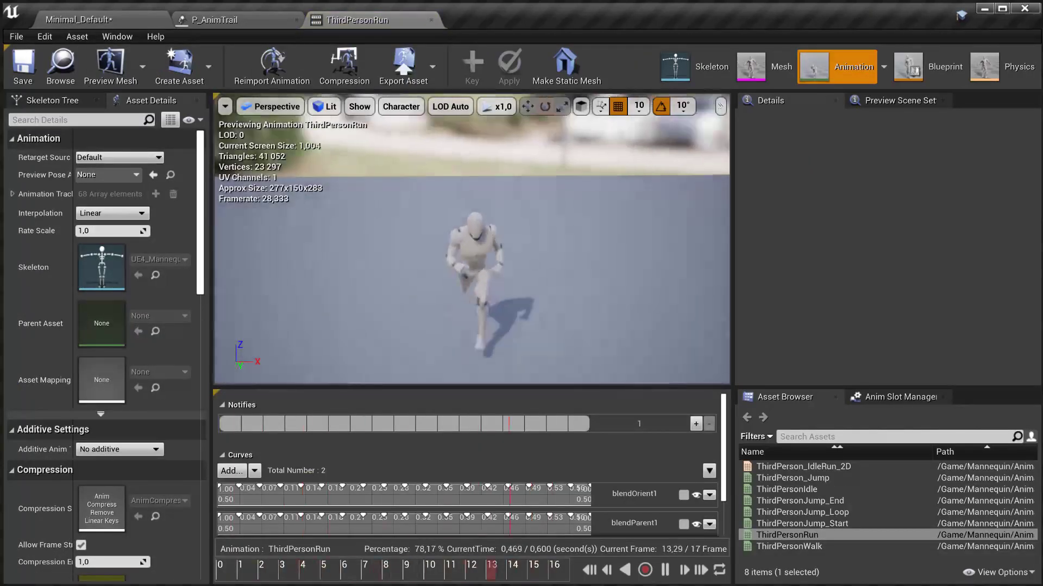
Pause the running animation and select the mannequin's right foot and right upper arm bones to identify their names.
left_click_drag(471, 239, 624, 201)
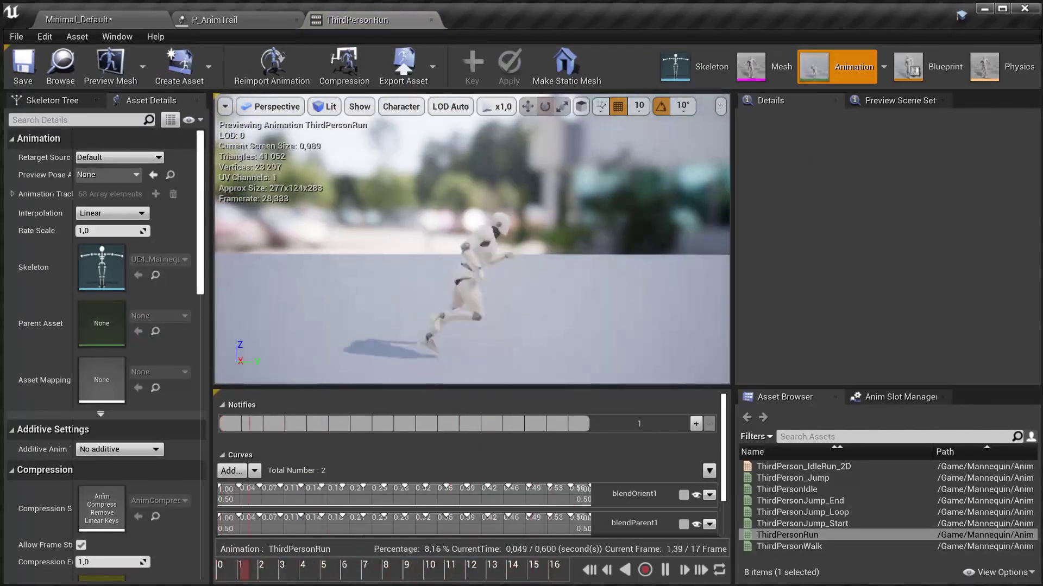
left_click(462, 283)
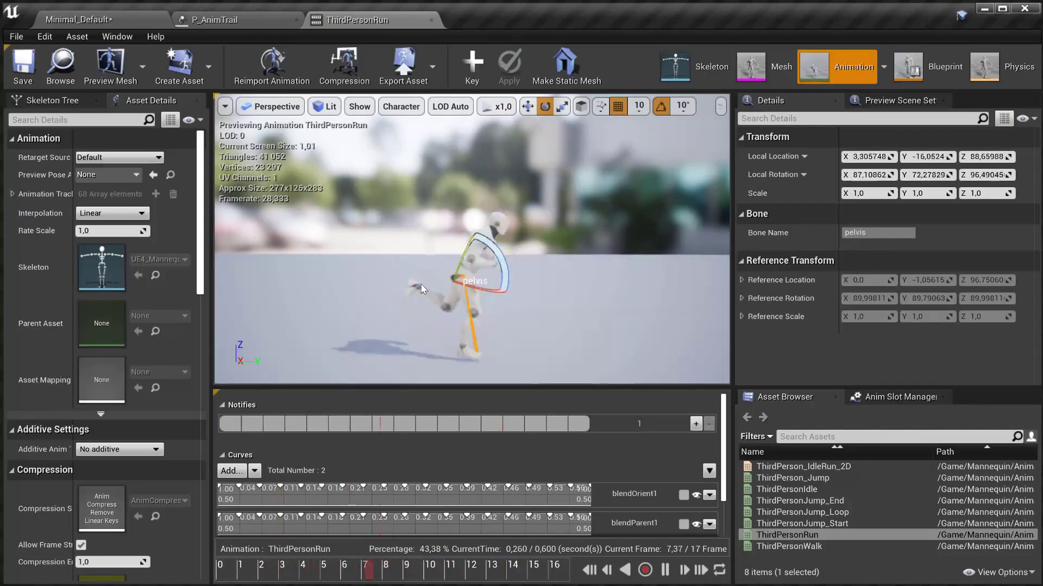
left_click(666, 573)
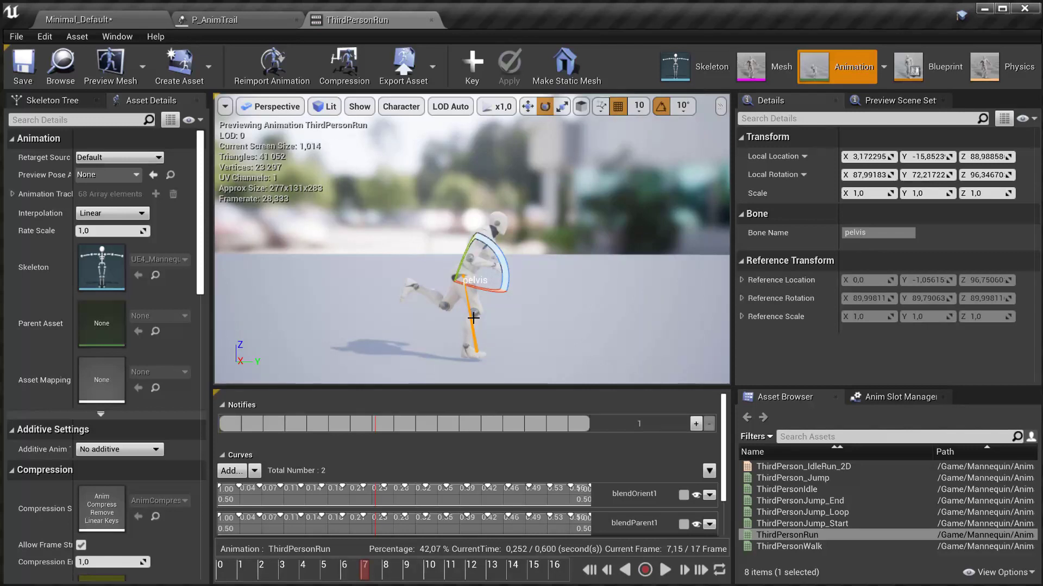
left_click(474, 357)
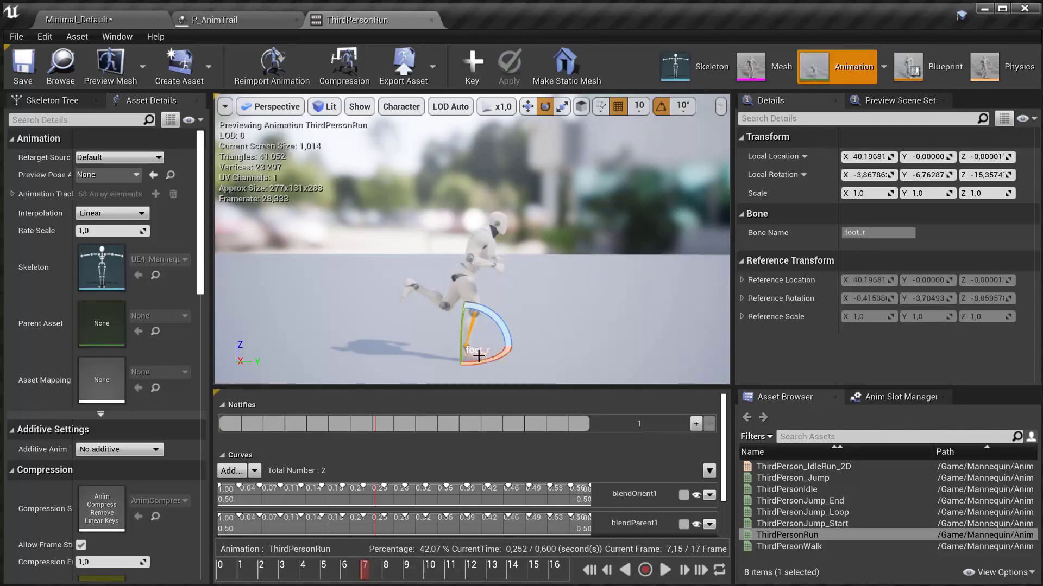
left_click(462, 347)
left_click(467, 352)
left_click(485, 255)
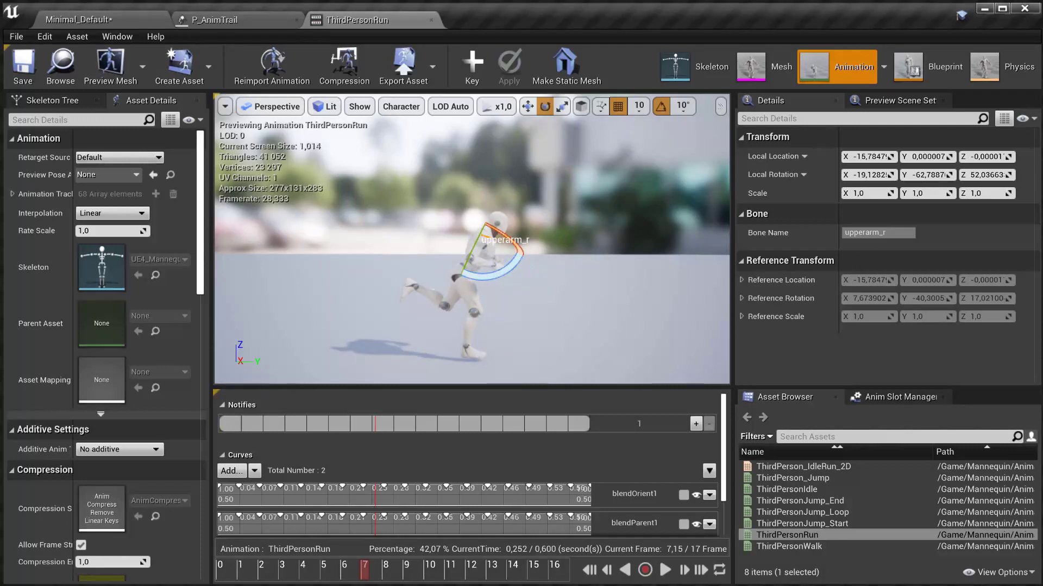
left_click_drag(486, 233, 490, 334)
mouse_move(482, 225)
left_mouse_down()
mouse_move(423, 369)
mouse_move(469, 351)
mouse_move(515, 357)
left_mouse_up()
left_click_drag(486, 248, 517, 356)
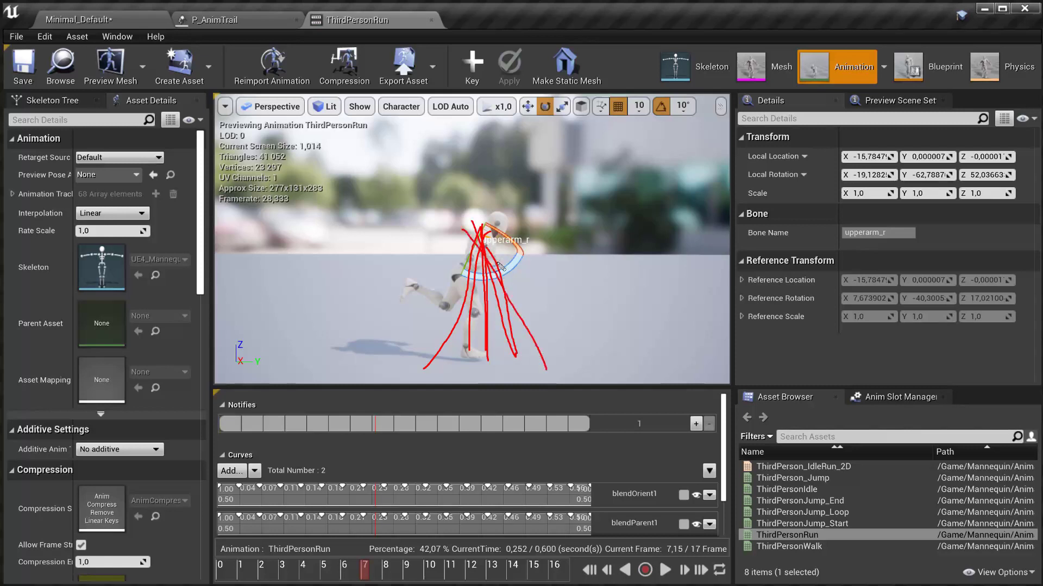
left_click_drag(472, 220, 545, 351)
key("e")
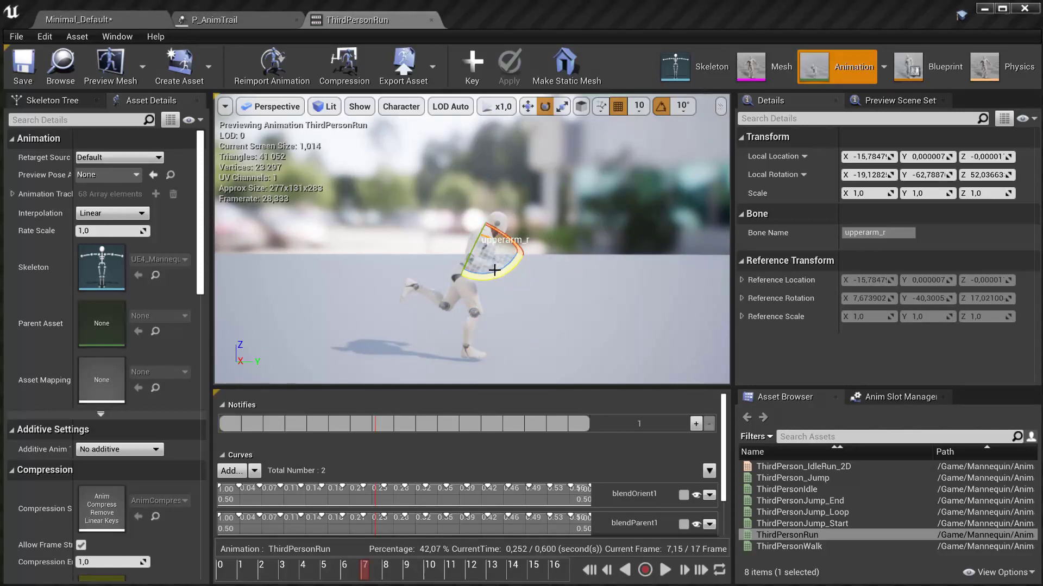
Add a Trail notify state at frame 3 of the notify track and extend it to about frame 11.
left_click(528, 107)
left_click(330, 434)
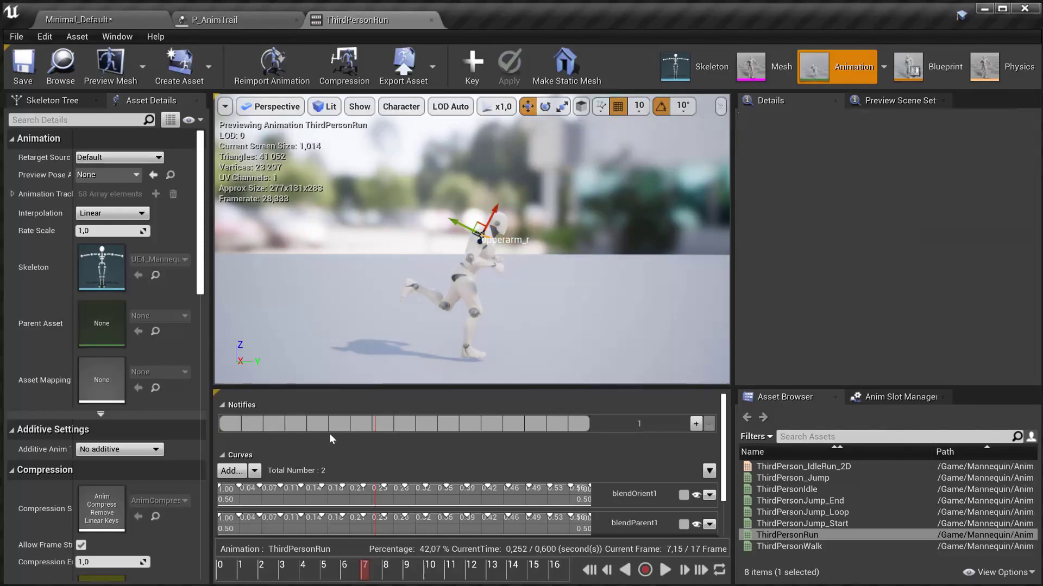
right_click(283, 426)
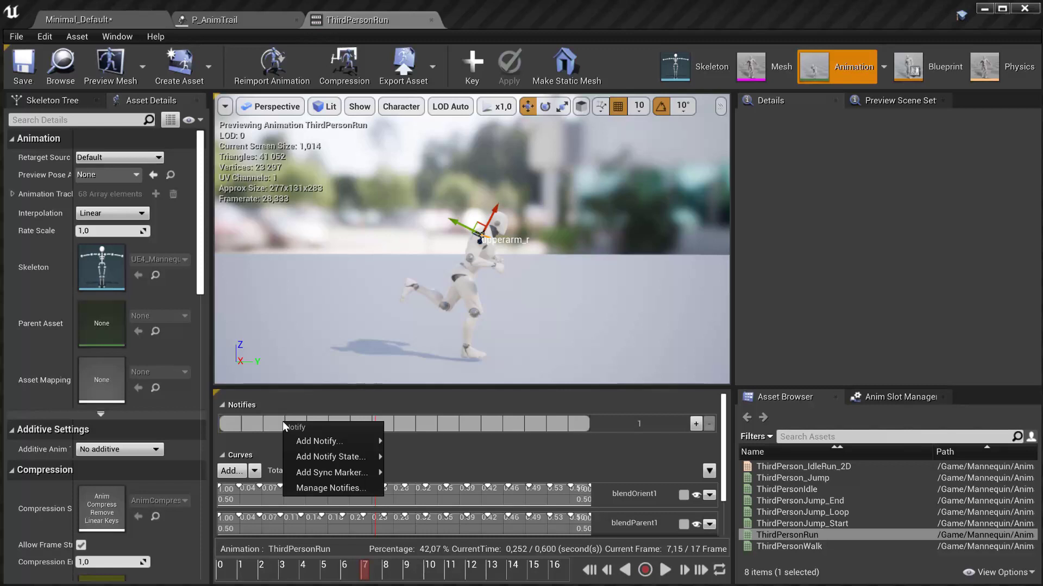
mouse_move(317, 440)
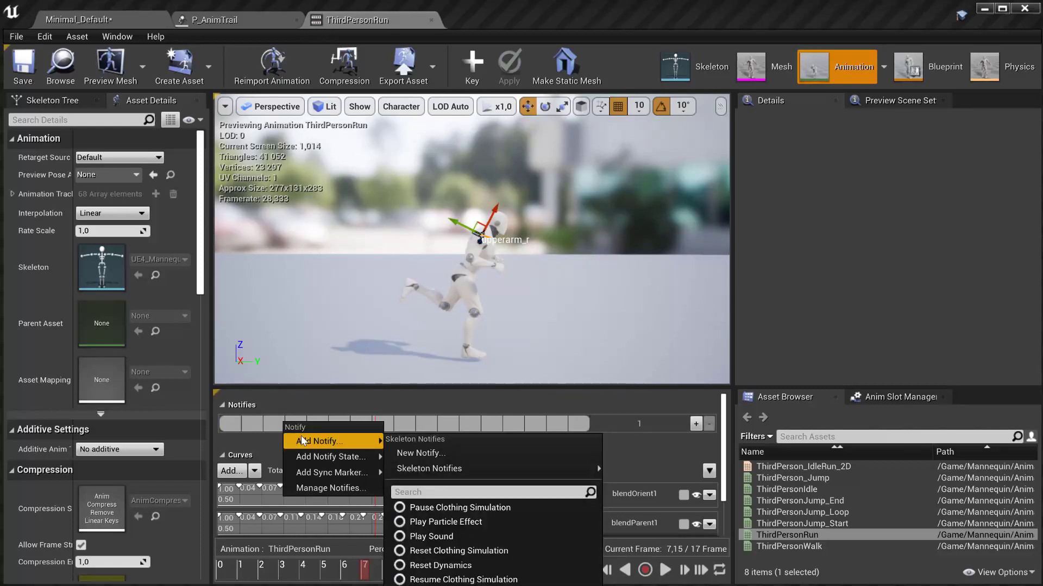
mouse_move(344, 456)
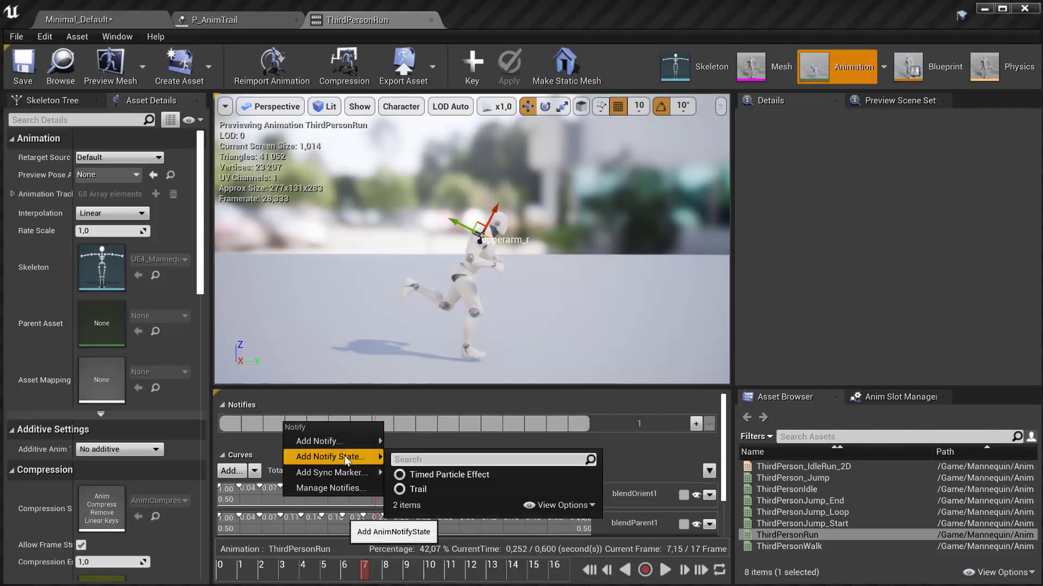
left_click(417, 489)
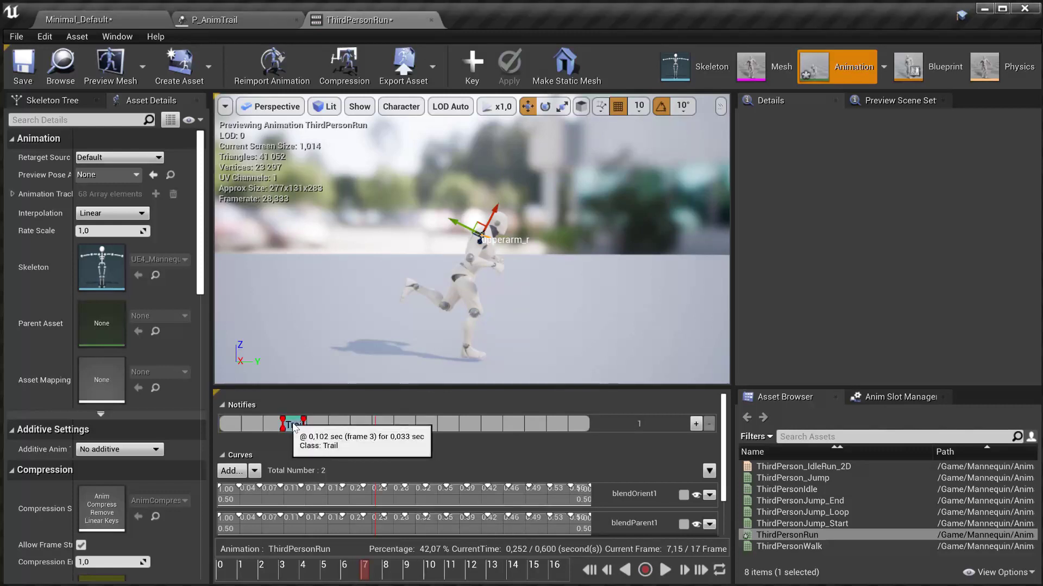
left_click(303, 425)
left_click_drag(303, 425, 450, 425)
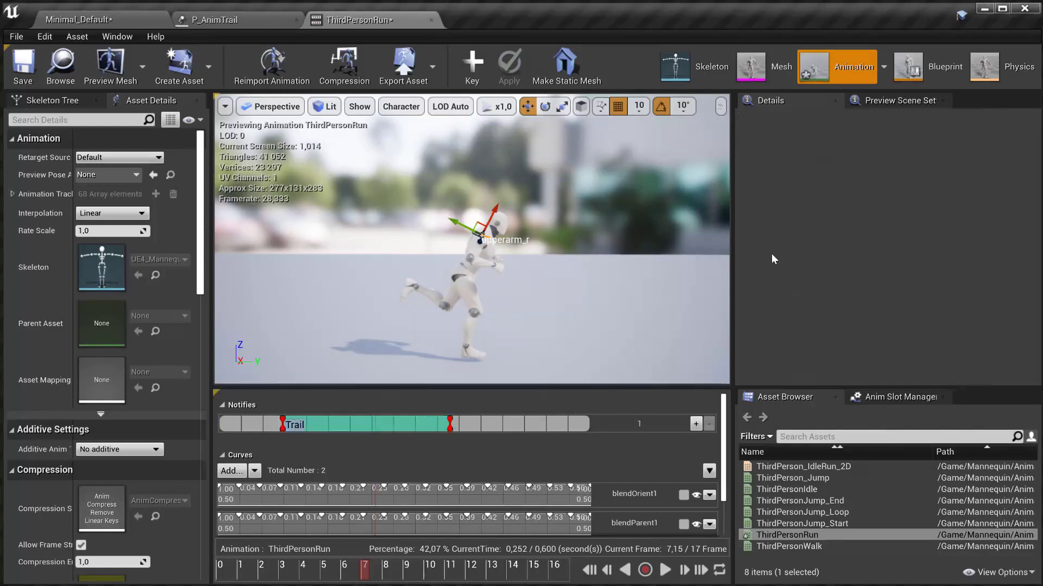
Assign P_AnimTrail as the PSTemplate of the Trail notify state.
left_click(383, 428)
left_click(925, 188)
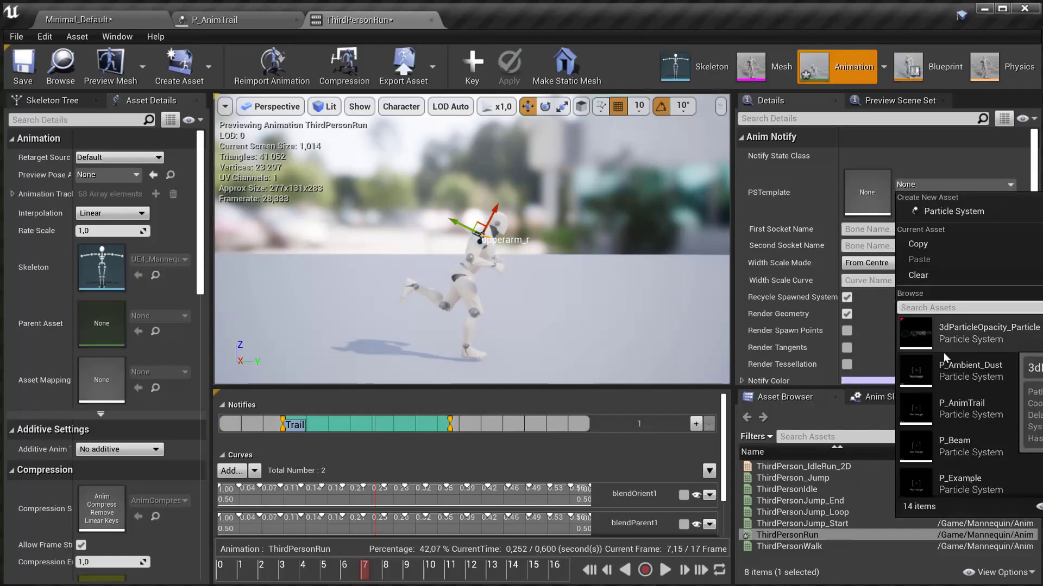
left_click(968, 408)
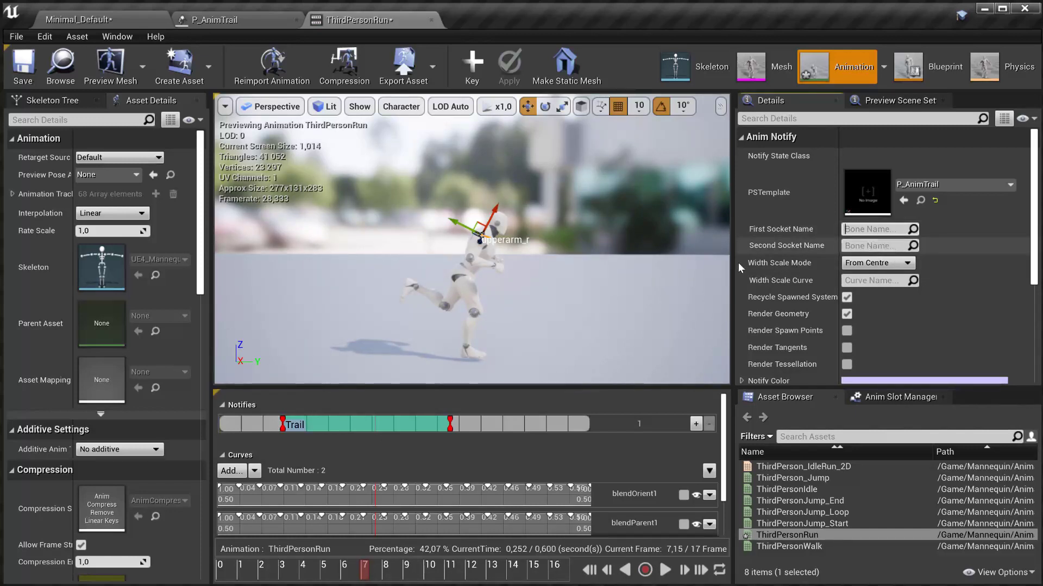
Set the Trail notify's First Socket Name to foot_r and Second Socket Name to upperarm_r, and save the animation.
left_click(475, 360)
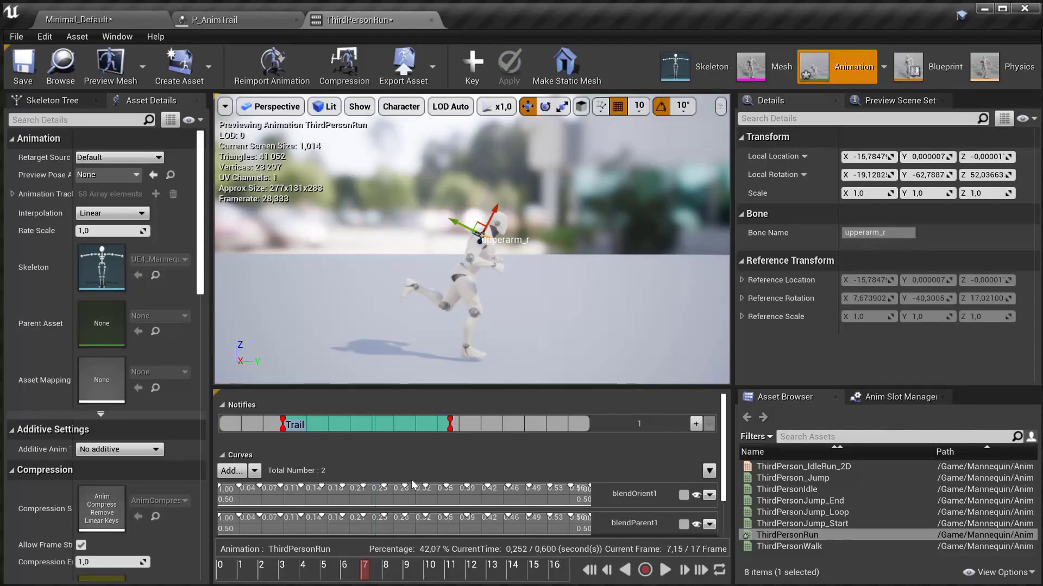
left_click(359, 426)
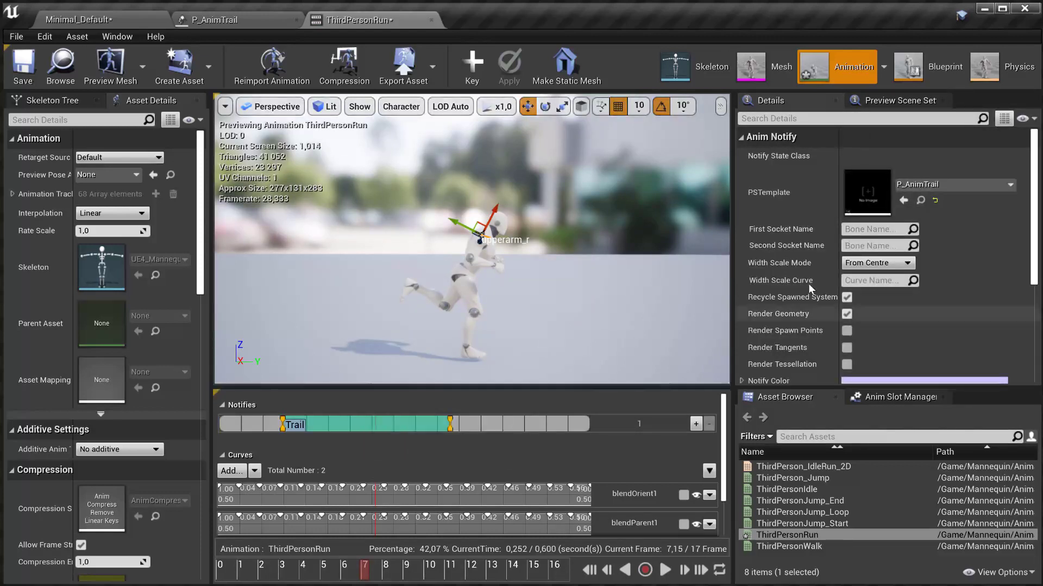
left_click(864, 231)
type("foot_r")
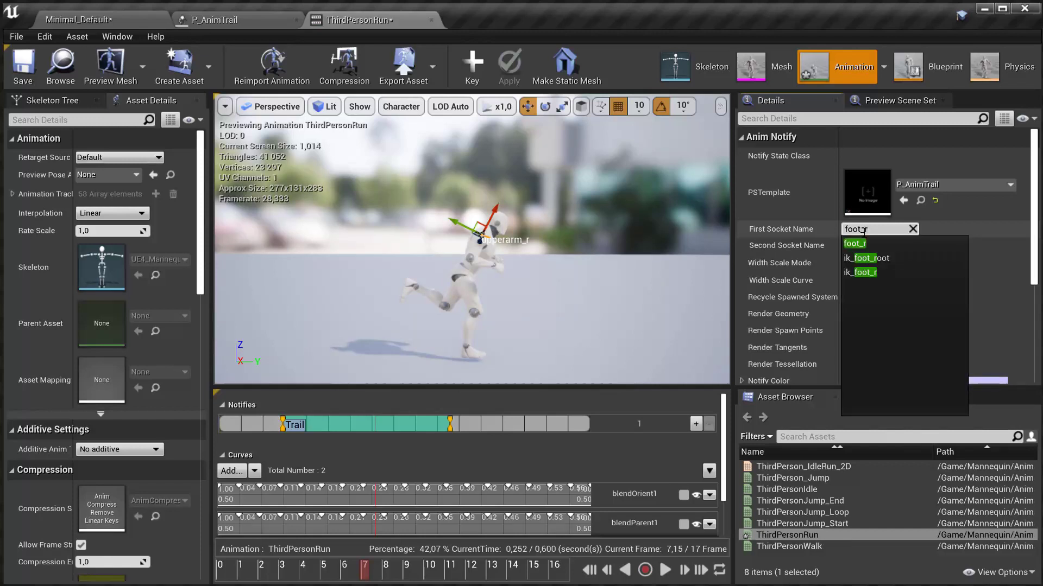
left_click(861, 245)
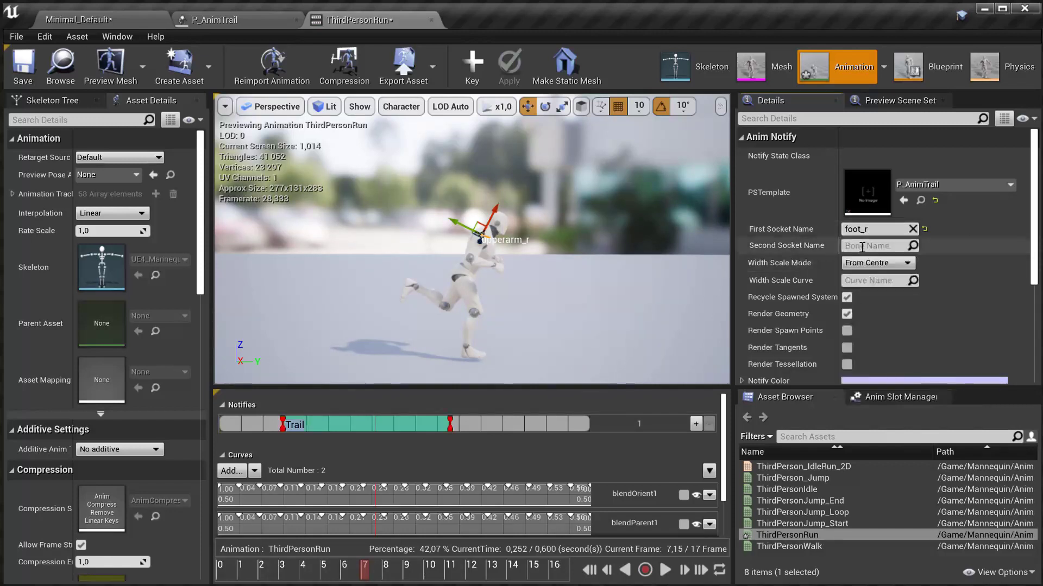
left_click(892, 239)
type("upp")
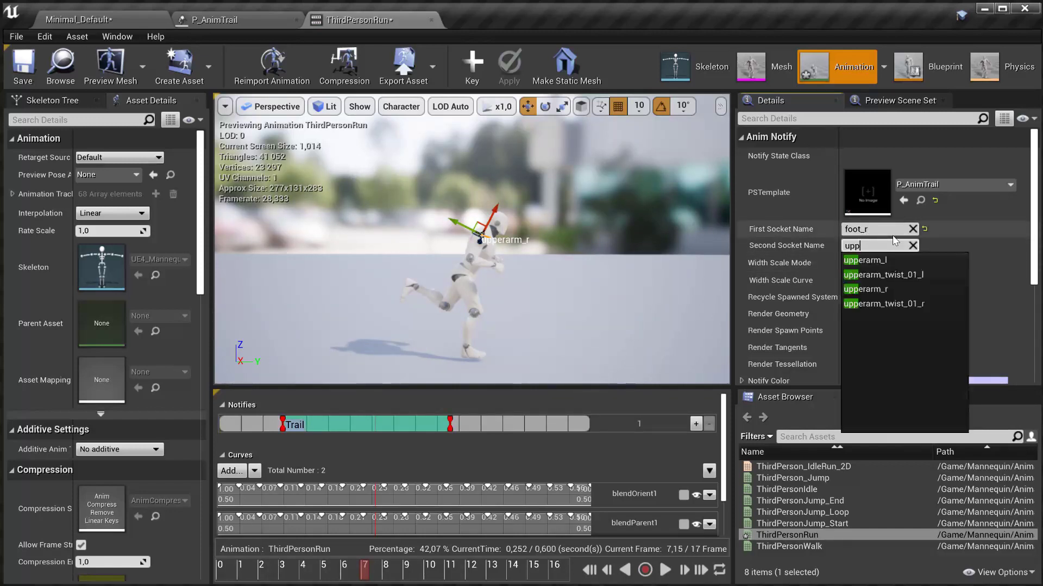
left_click(875, 290)
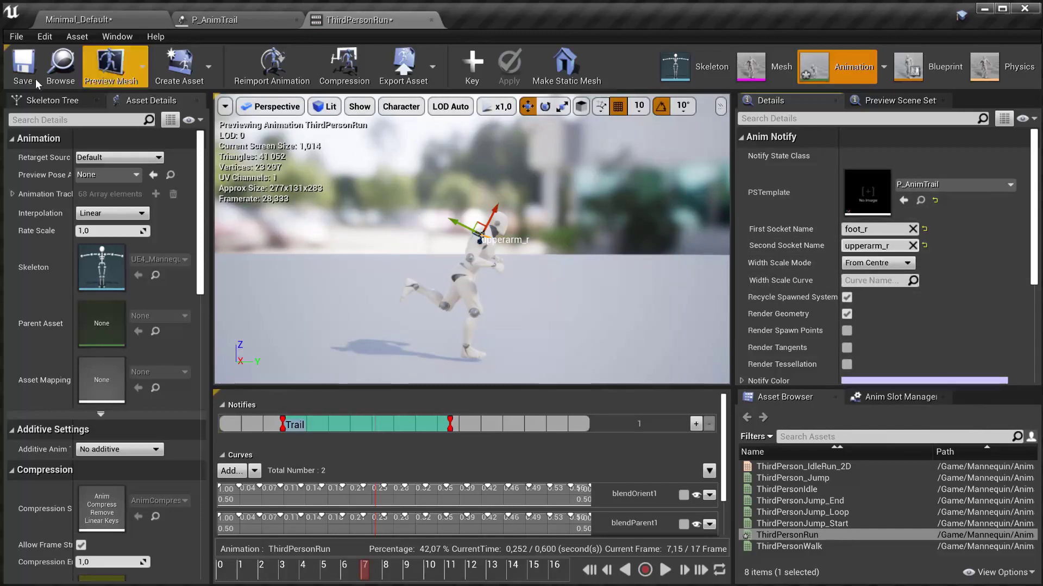
Add a second notify track to the ThirdPersonRun animation.
left_click_drag(392, 313, 575, 364, "alt")
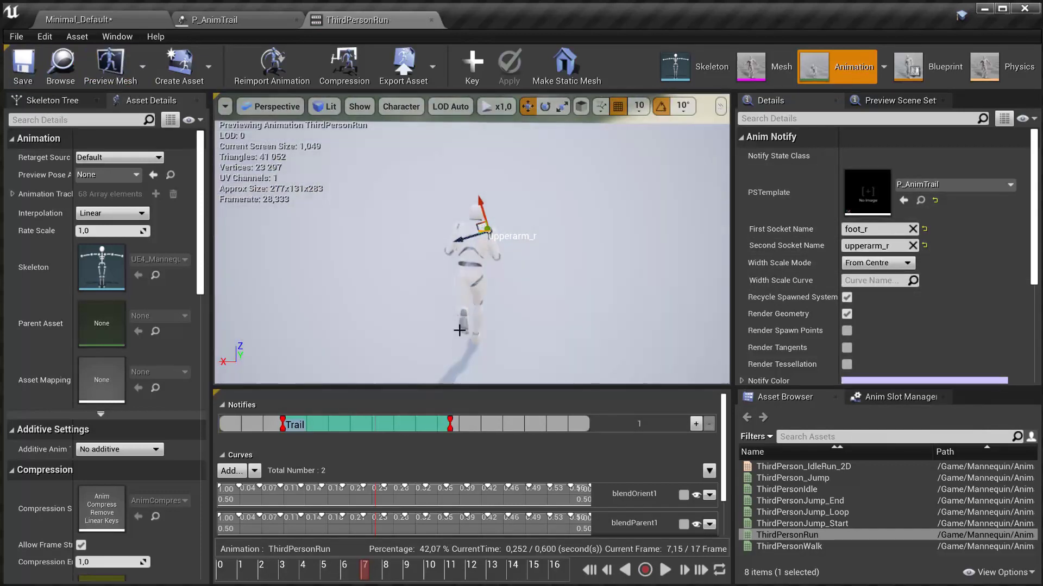
left_click(247, 421)
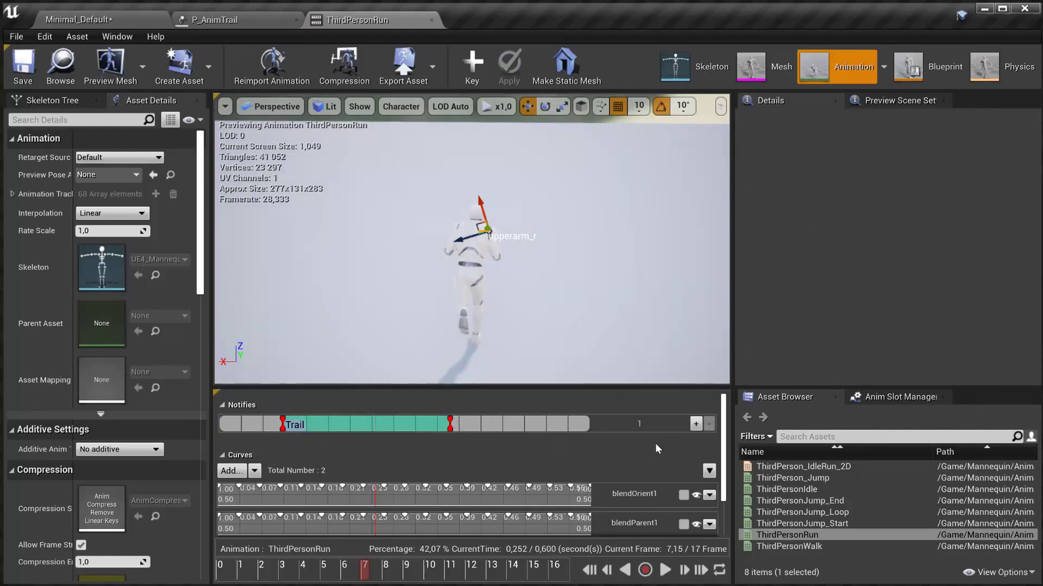
left_click(696, 424)
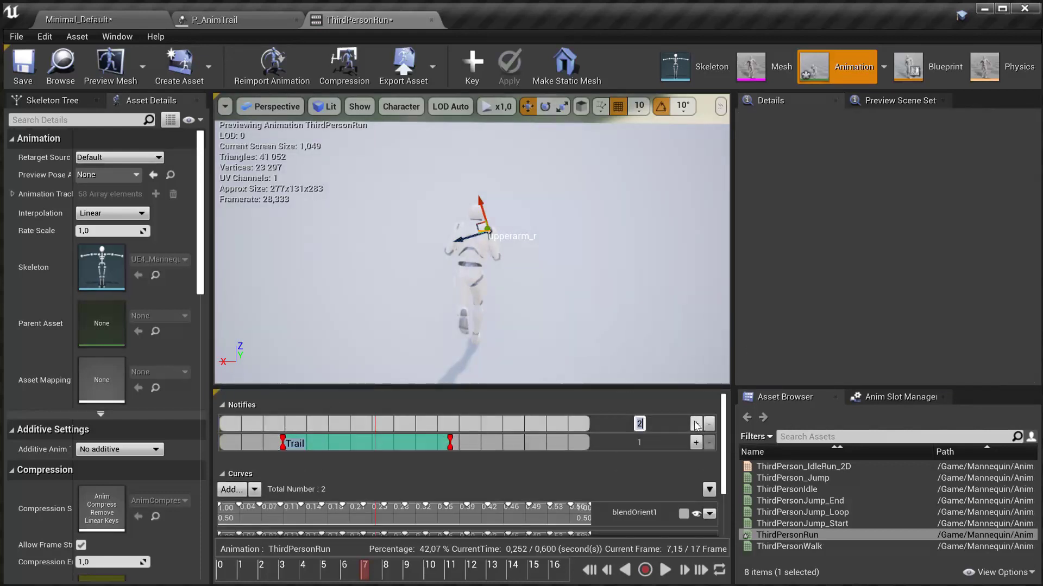
Add a Trail notify state at frame 3 of the second notify track and extend it to about frame 13.
right_click(338, 428)
mouse_move(371, 463)
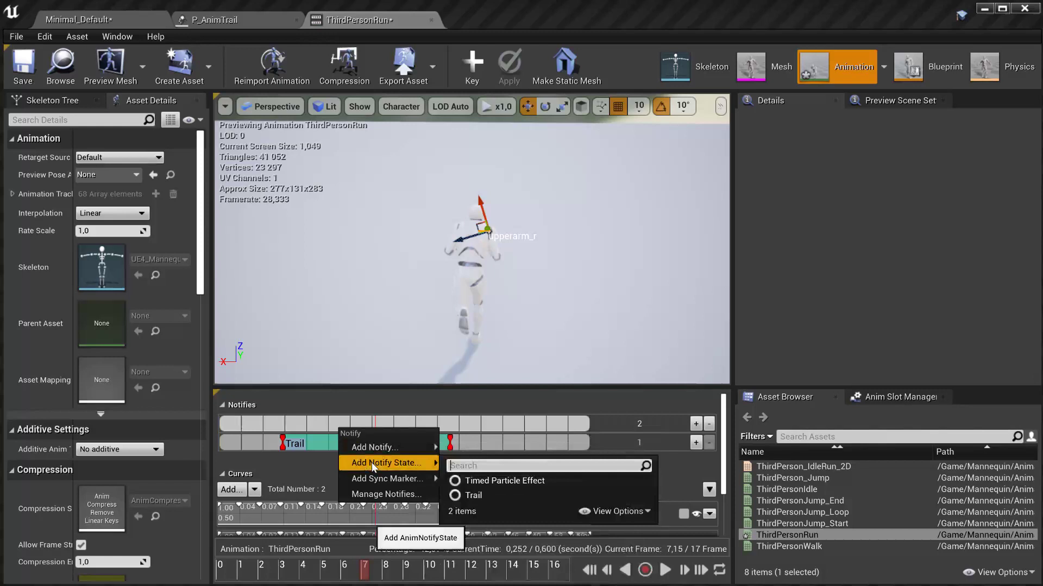
left_click(485, 497)
left_click_drag(338, 423, 289, 423)
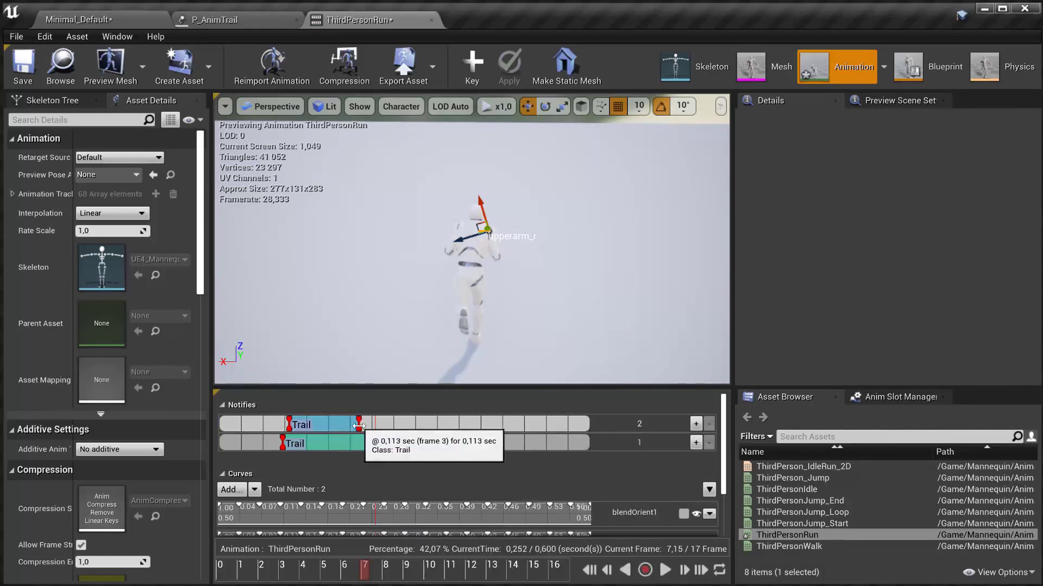
left_click_drag(358, 424, 512, 424)
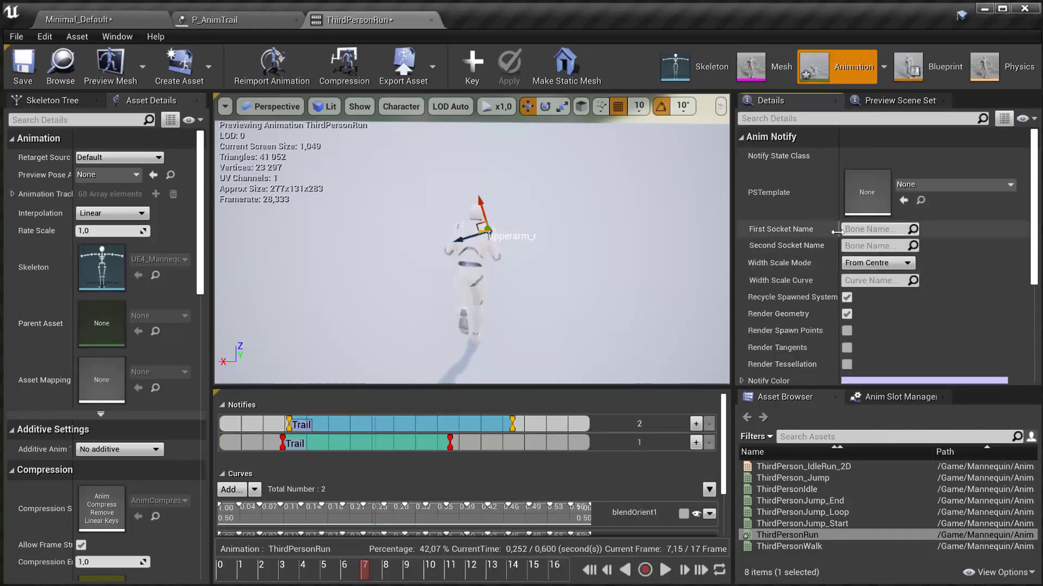
Set the second Trail notify's First Socket Name to foot_l and Second Socket Name to upperarm_l.
type("foot")
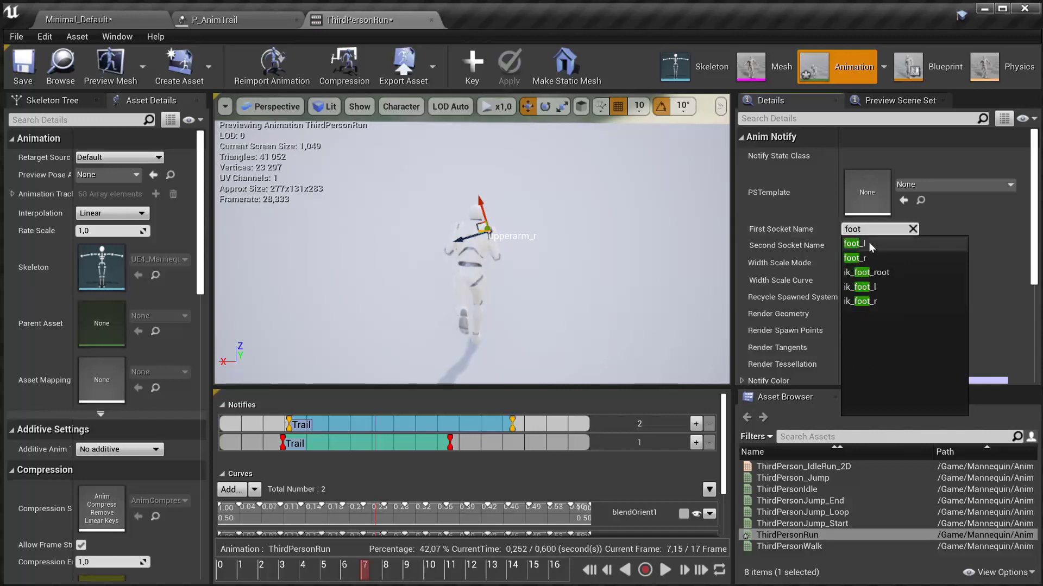
left_click(868, 243)
left_click(461, 324)
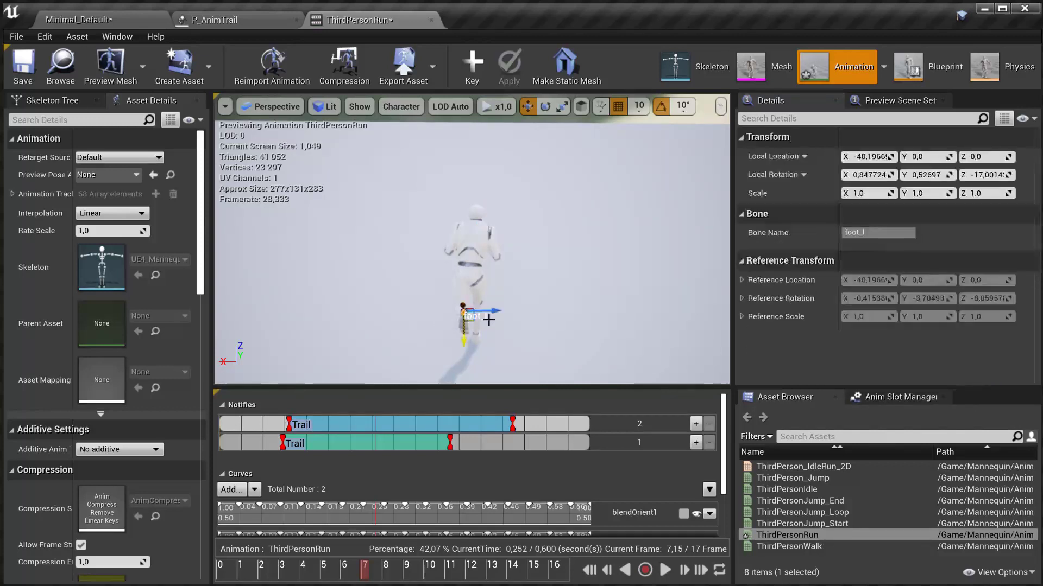
left_click(401, 429)
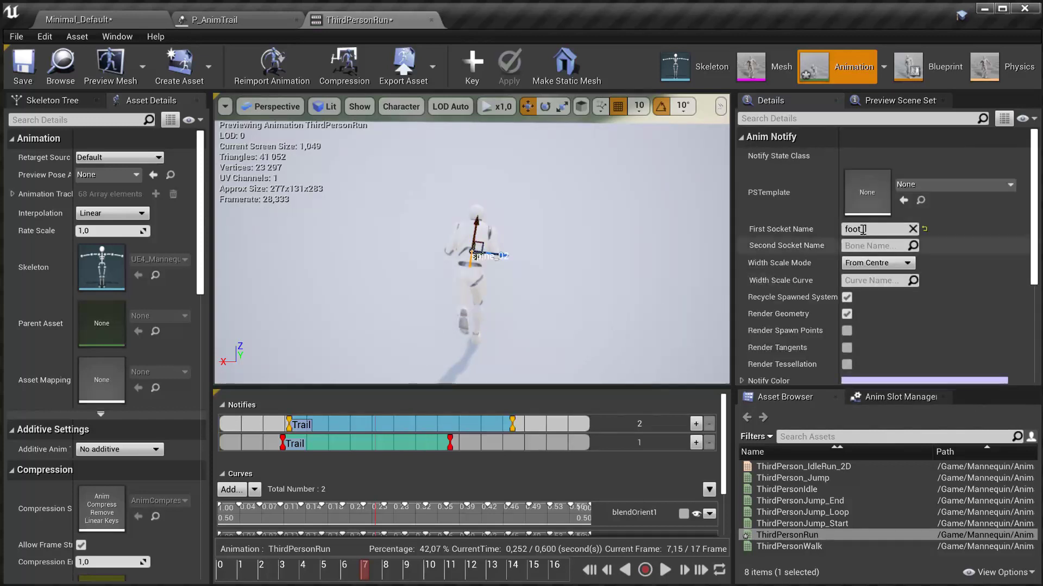
left_click(883, 245)
type("u")
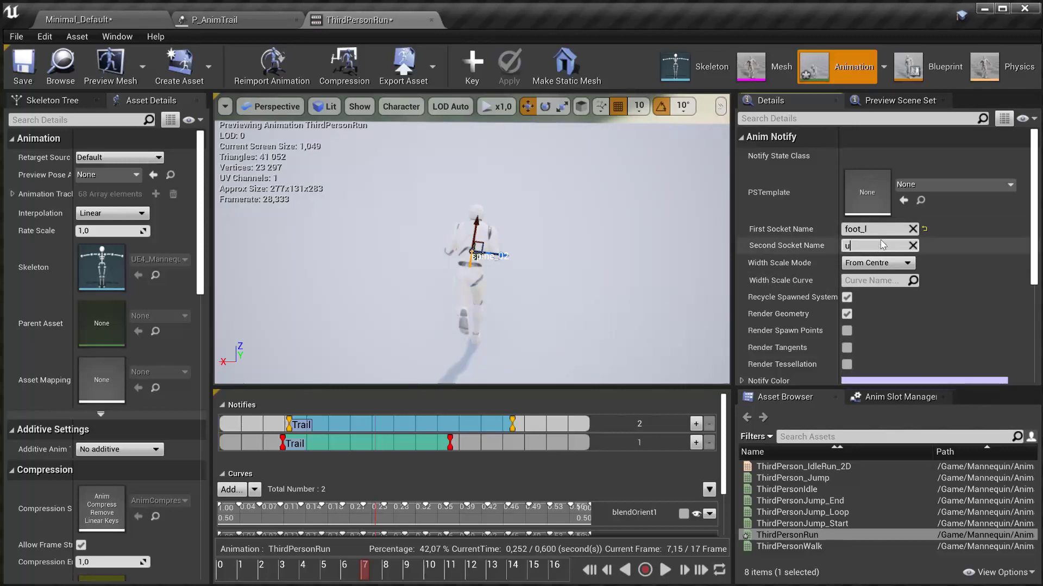
type("pper")
left_click(878, 261)
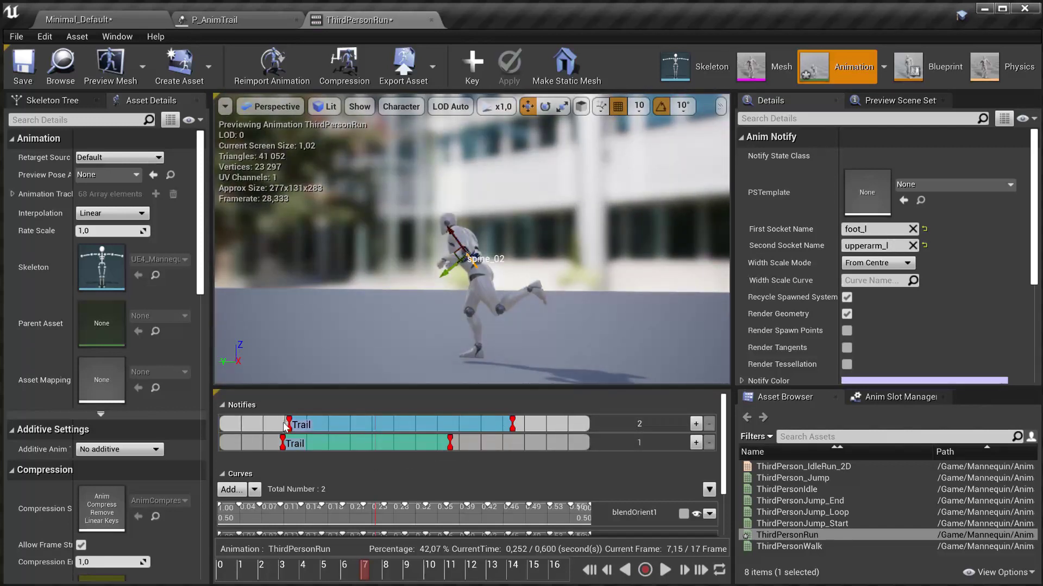
Stretch both Trail notify states to span the whole run animation, from frame 0 to the end.
left_click_drag(241, 423, 220, 426)
left_click_drag(281, 444, 167, 448)
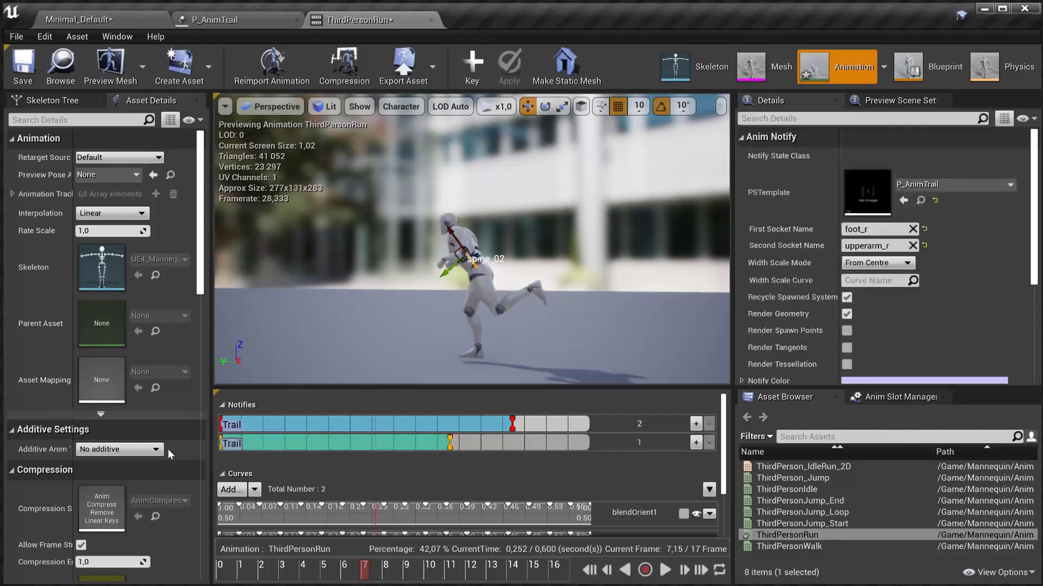
left_click_drag(450, 444, 600, 435)
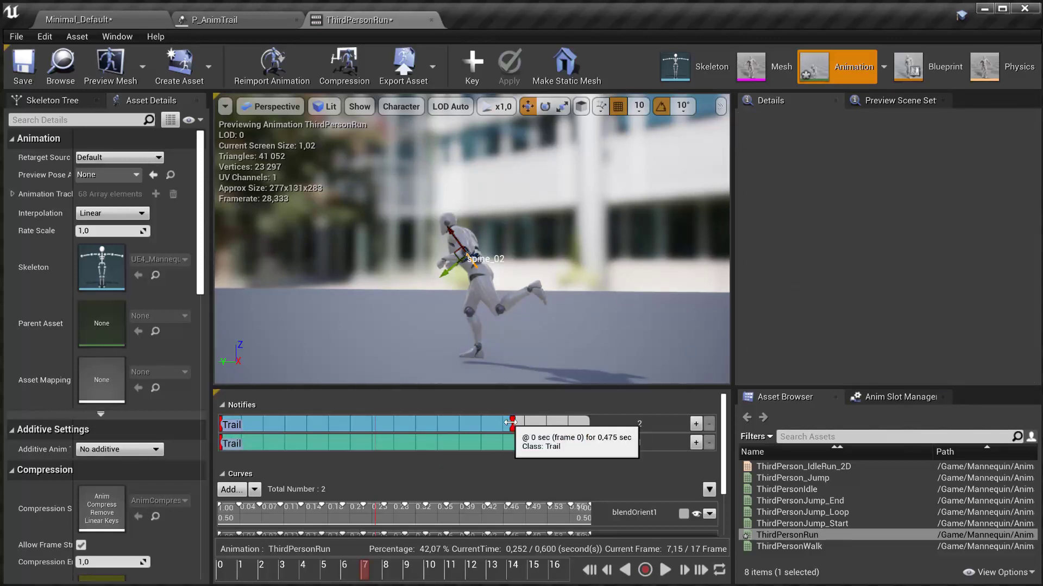
left_click_drag(512, 423, 652, 423)
left_click(410, 428)
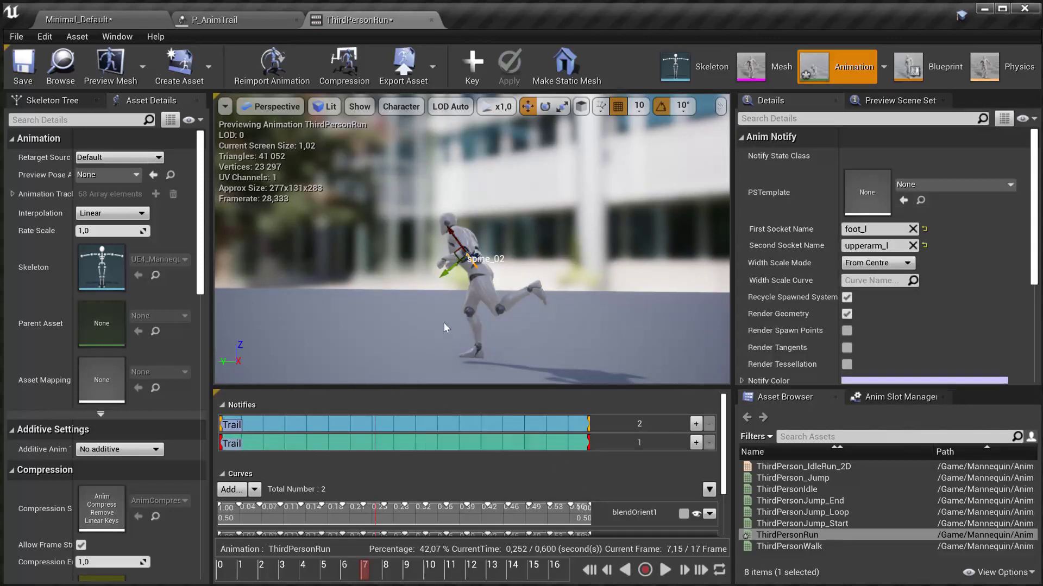
Play the run animation and examine the trail effect from several angles.
left_click_drag(444, 321, 593, 358, "alt")
left_click(664, 570)
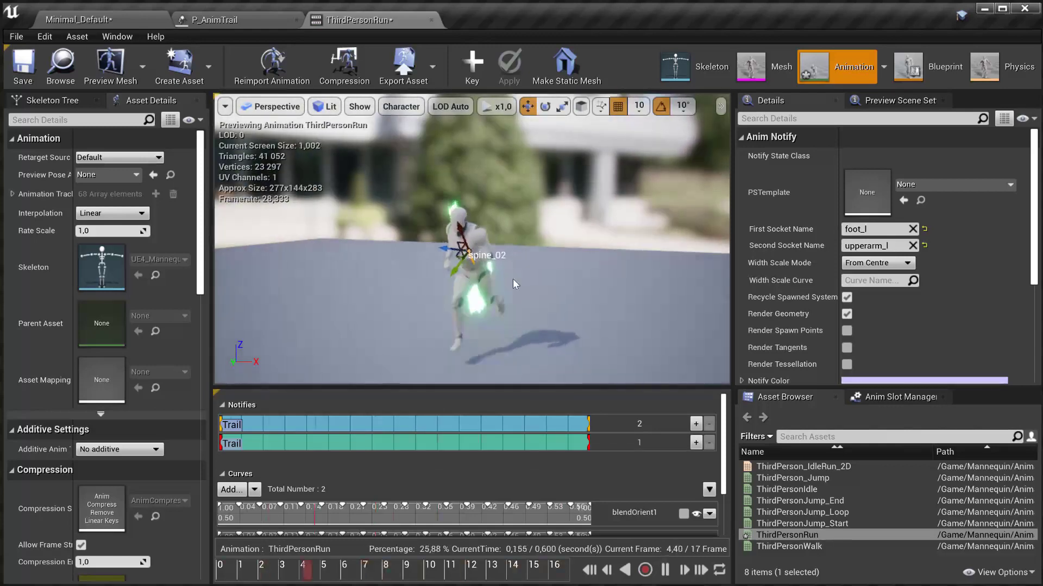
left_click_drag(380, 272, 548, 275, "alt")
left_click_drag(668, 276, 673, 277)
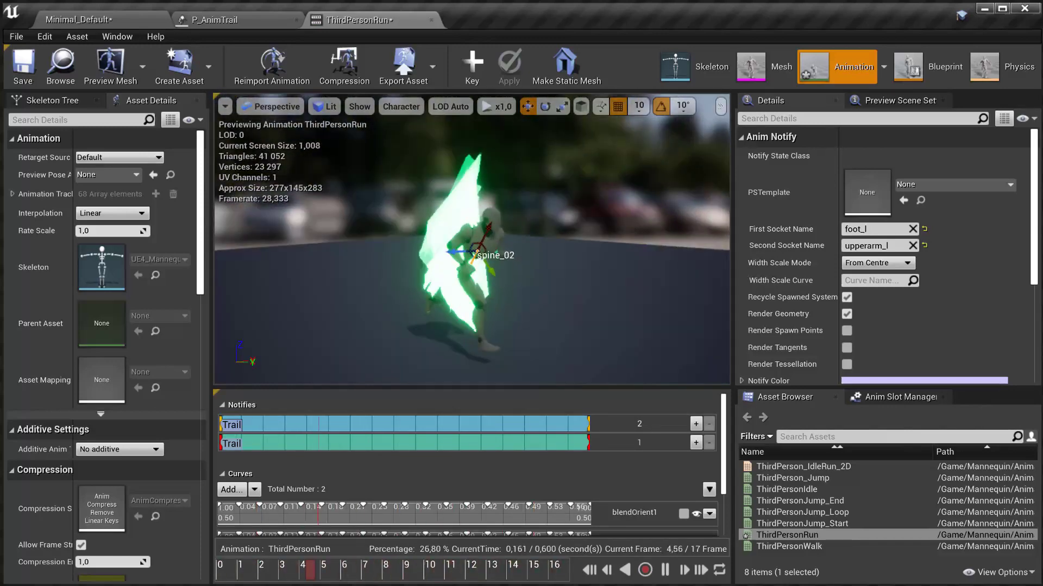
left_click(665, 570)
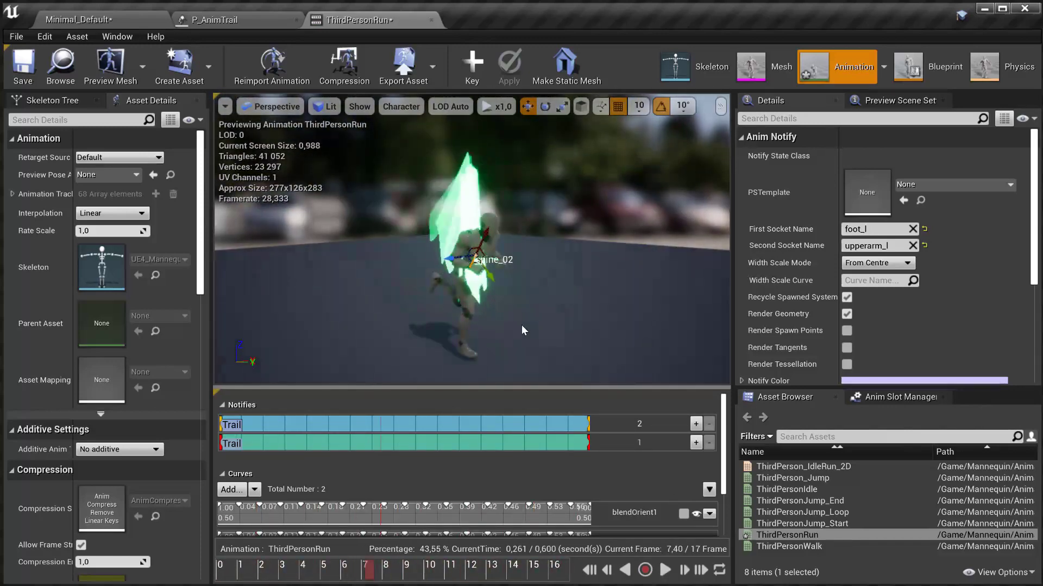
left_click(664, 570)
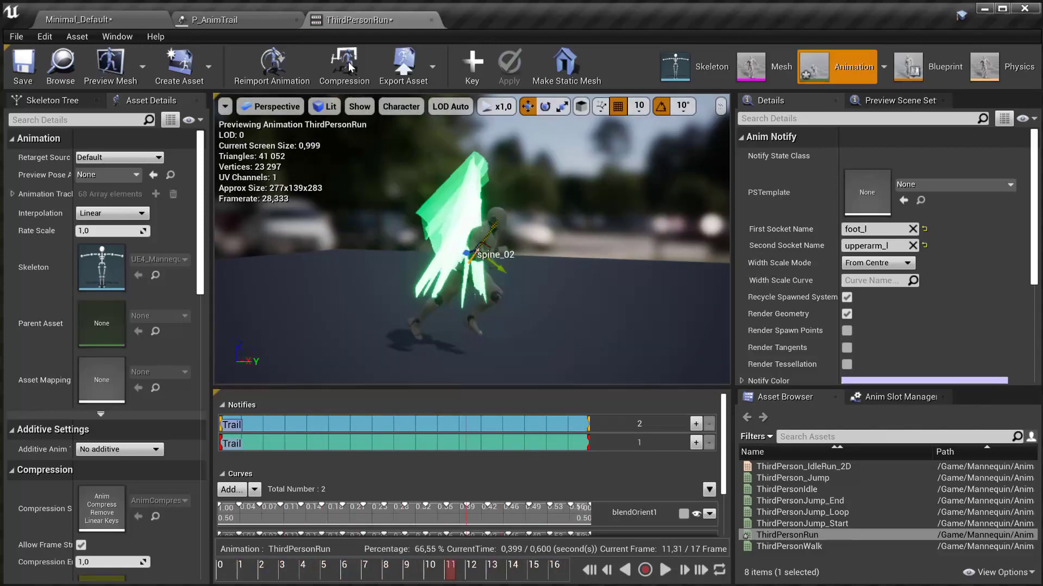
In P_AnimTrail, set the In Val of point 1 in the Color Over Life module's alpha curve to 0.5 and save.
left_click(244, 22)
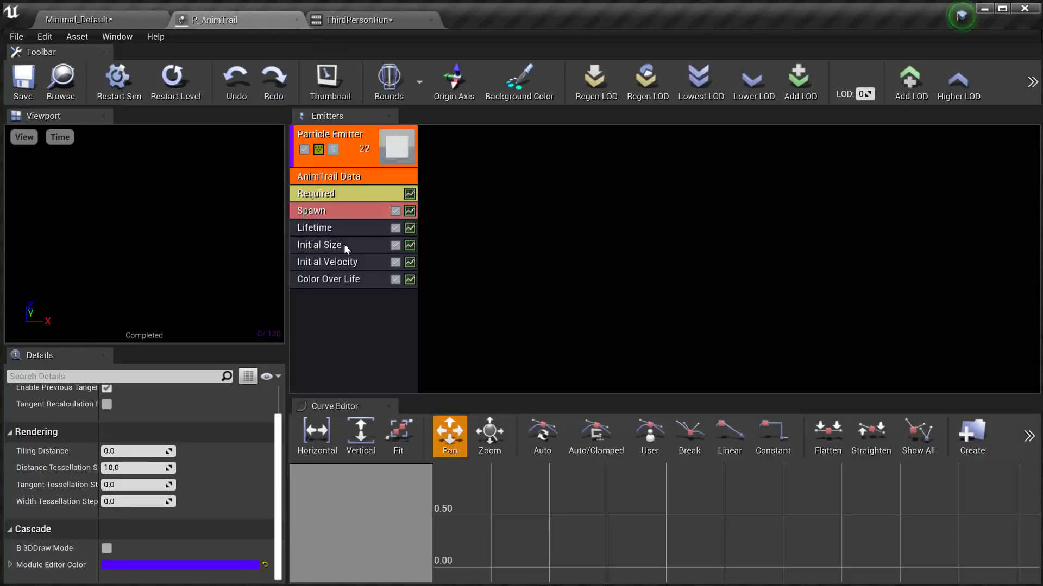
left_click(335, 278)
scroll(113, 533, "down", 6)
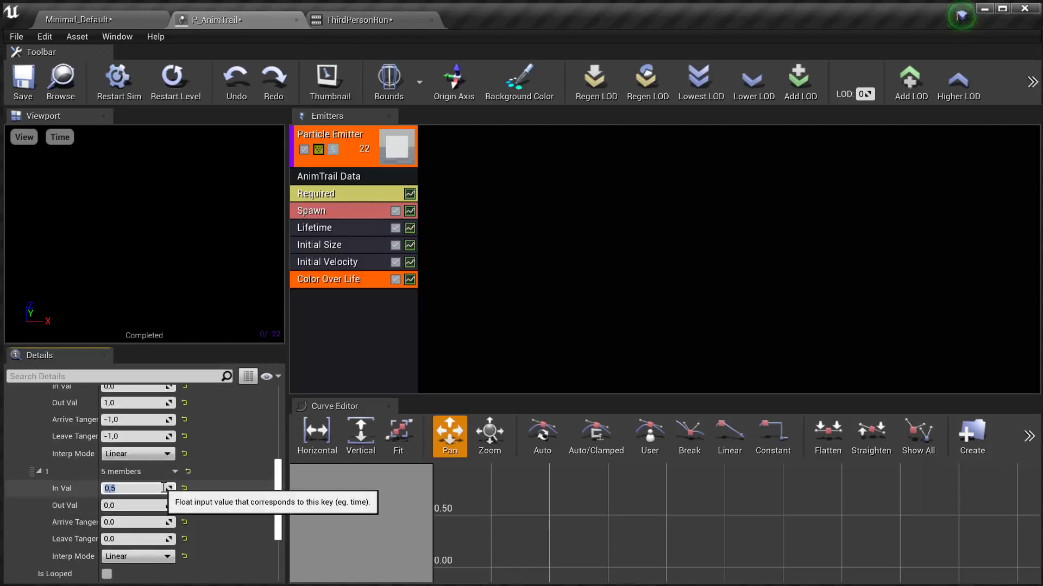
left_click(22, 102)
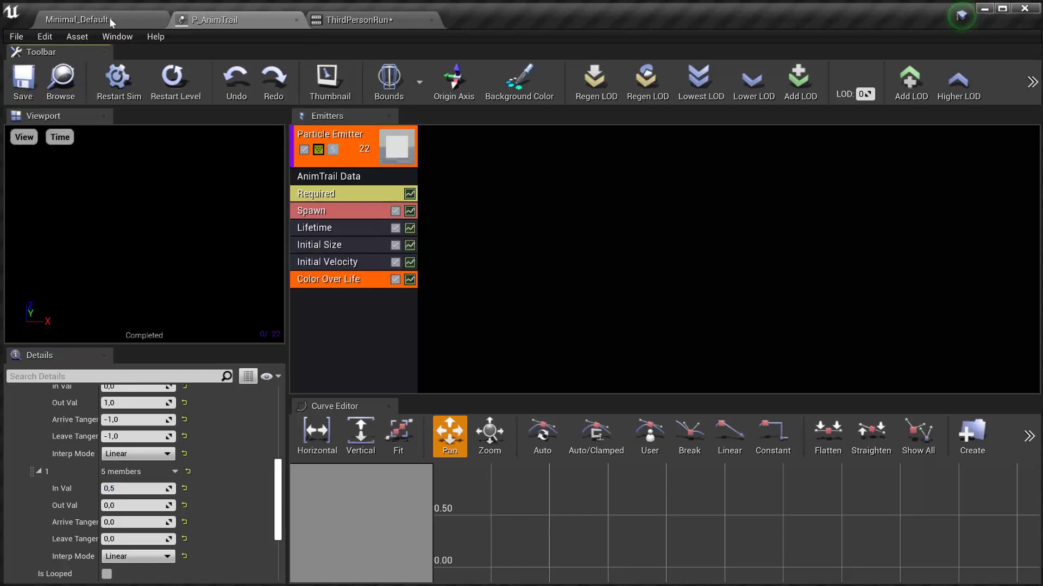
Assign P_AnimTrail as the PSTemplate of the second track's Trail notify in ThirdPersonRun and save the animation.
left_click(362, 19)
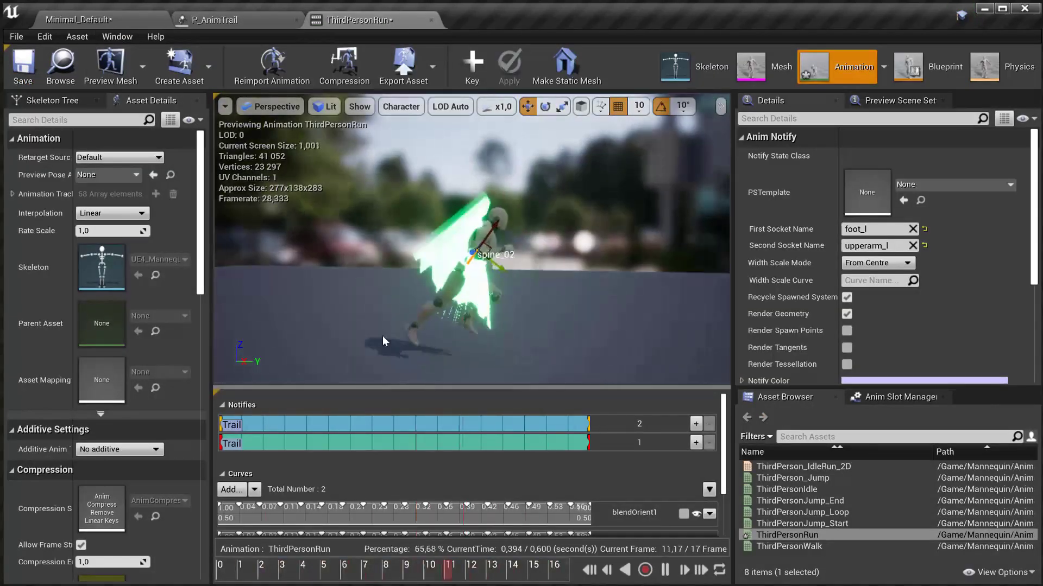
left_click_drag(395, 326, 402, 364, "alt")
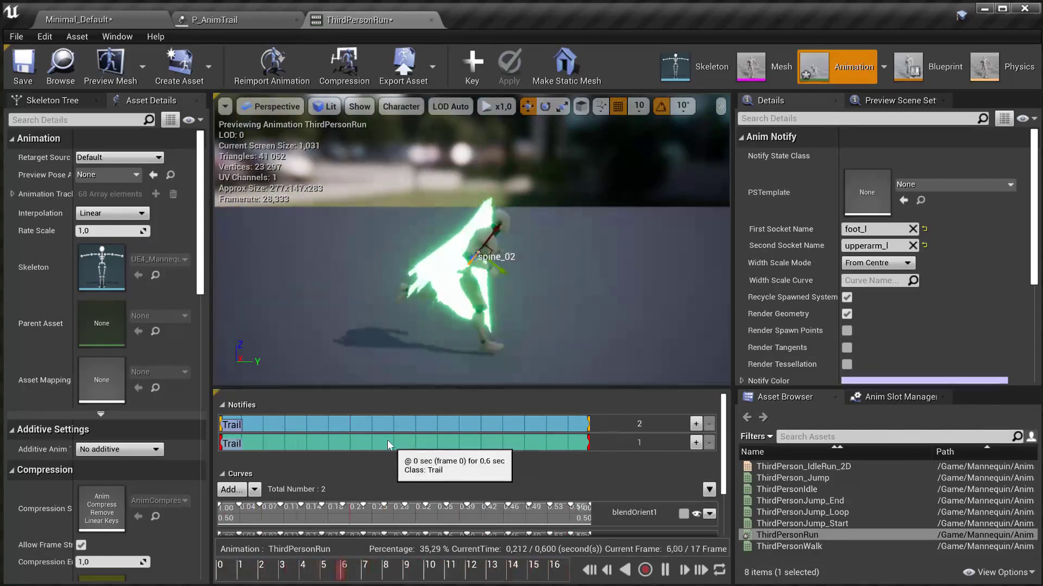
left_click_drag(395, 325, 392, 458, "alt")
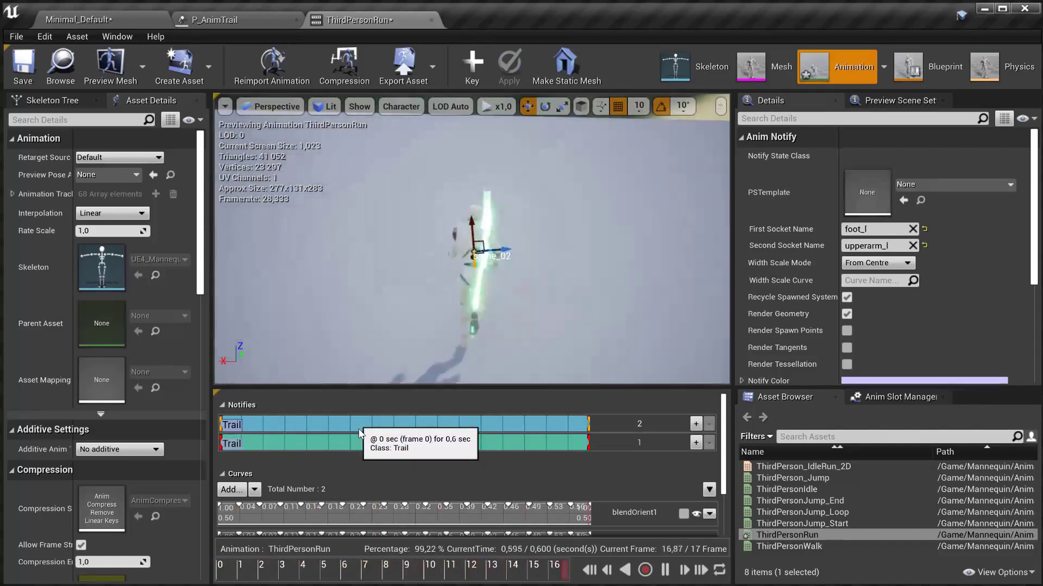
left_click(944, 186)
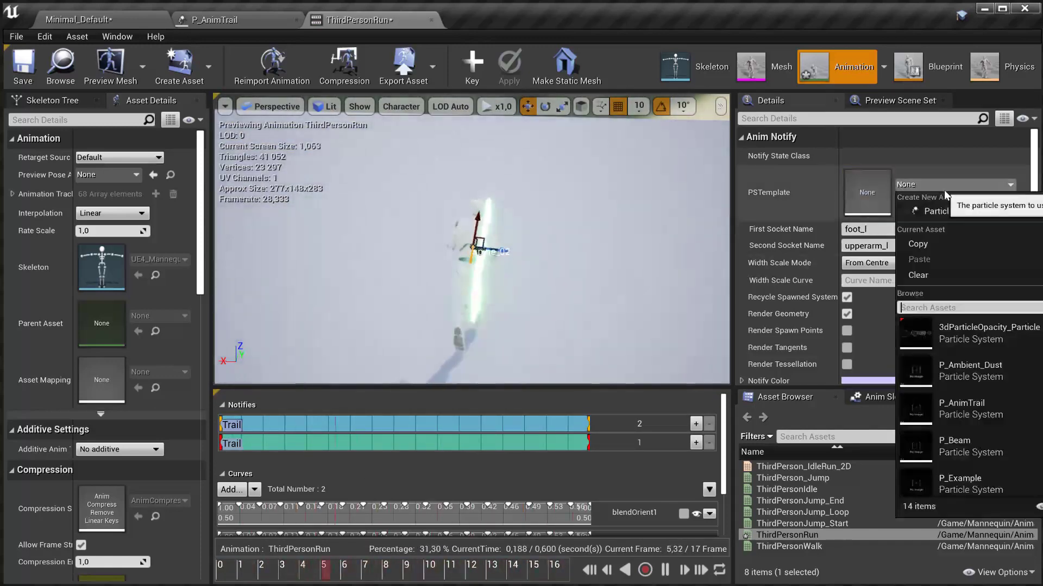
left_click(974, 406)
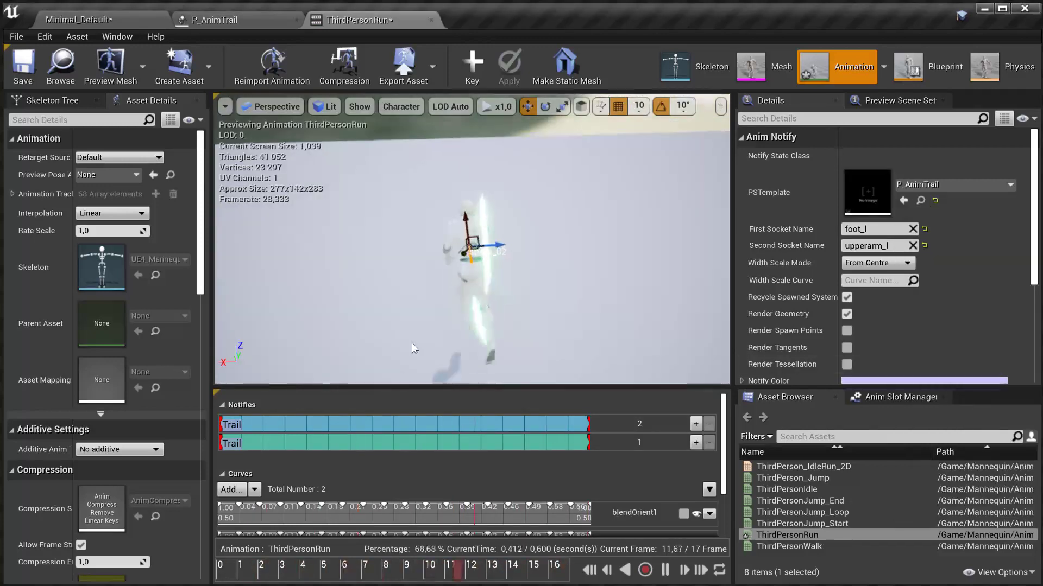
left_click_drag(436, 363, 352, 373, "alt")
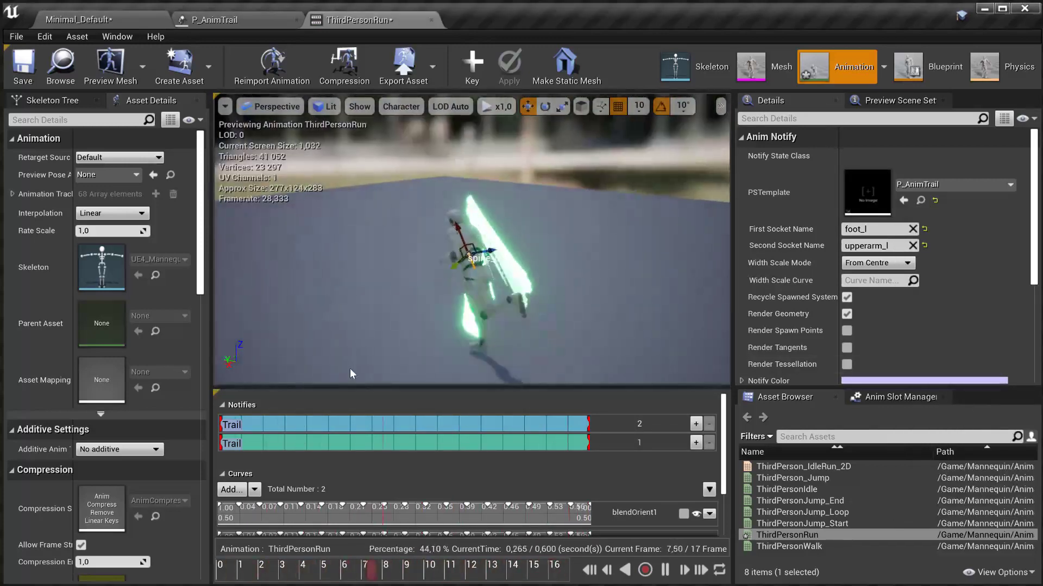
left_click(19, 76)
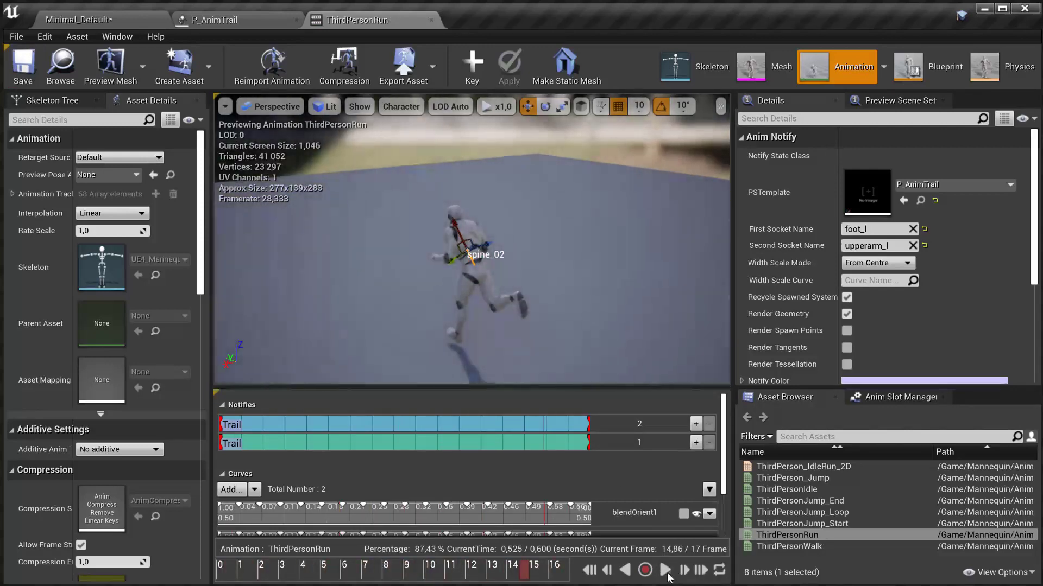
Play the run animation and inspect the trails on both sides of the character from different angles.
left_click(664, 570)
left_click_drag(562, 326, 283, 353, "alt")
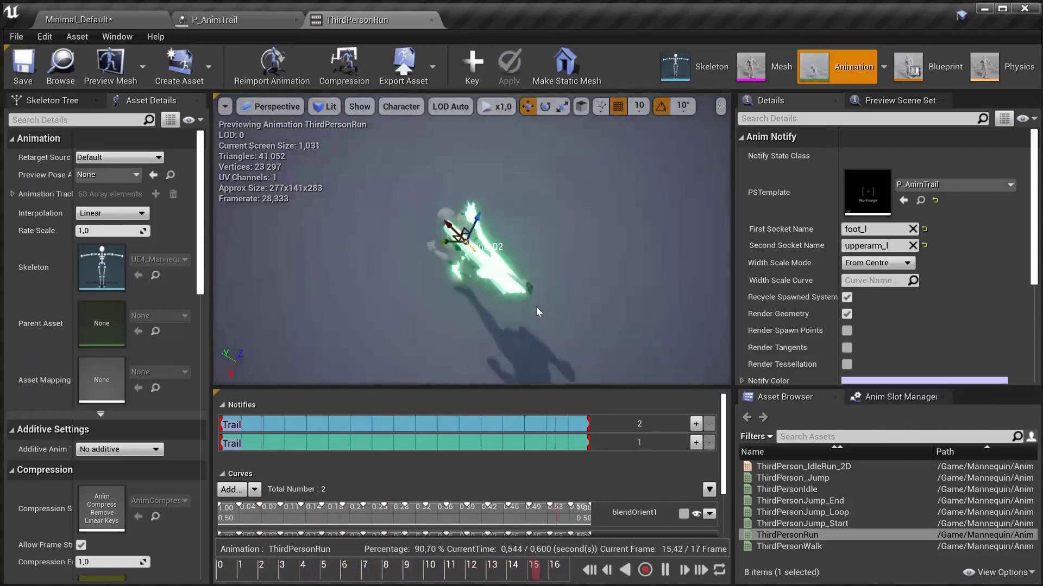
left_click_drag(536, 306, 668, 193, "alt")
left_click_drag(397, 260, 540, 309, "alt")
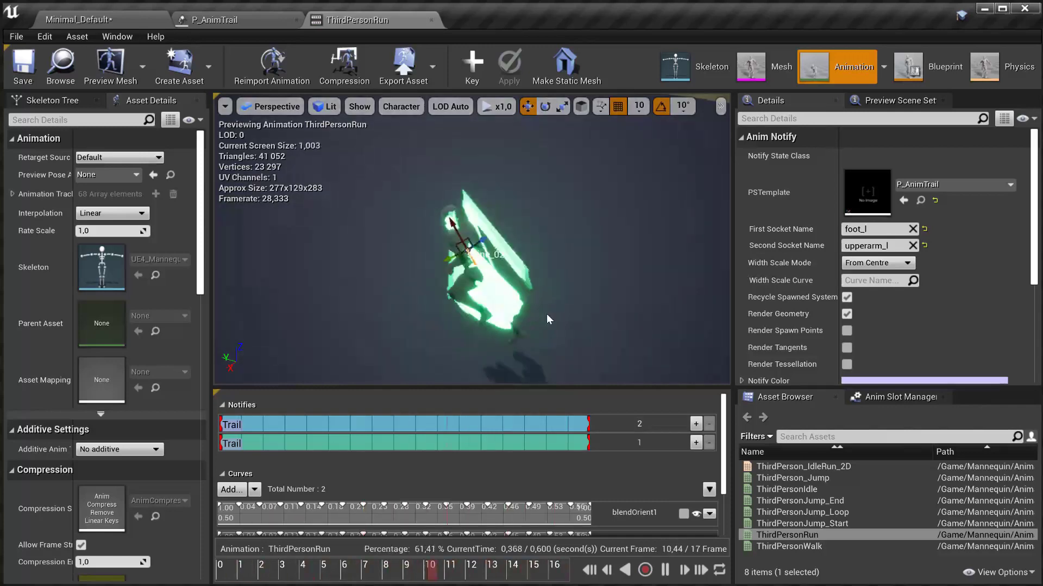
left_click_drag(547, 319, 477, 234, "alt")
Open the M_Example material from Effects/Materials and compare its Particle Color setup with the trails in the ThirdPersonRun preview.
left_click(112, 18)
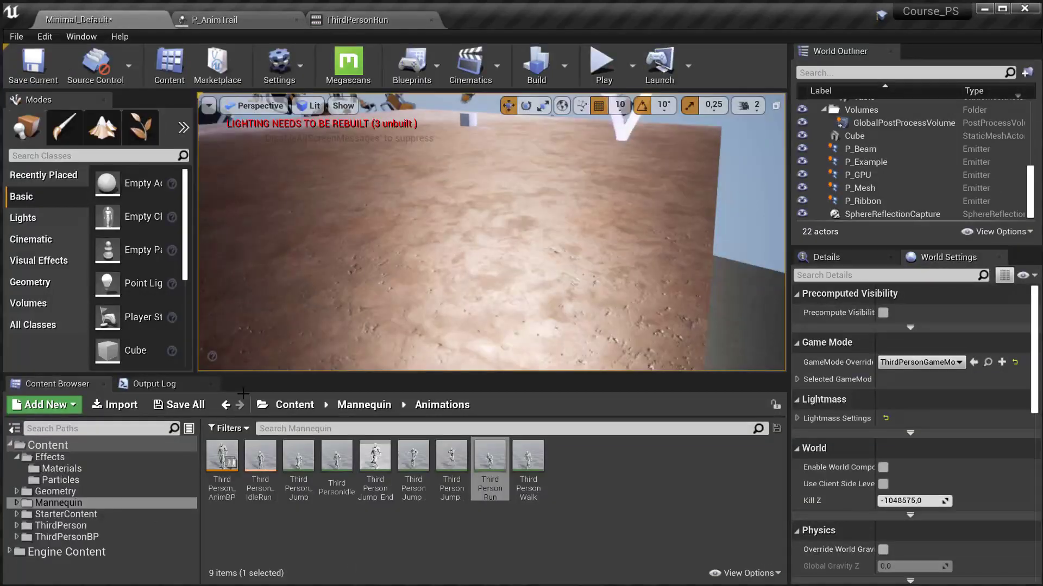
left_click(61, 469)
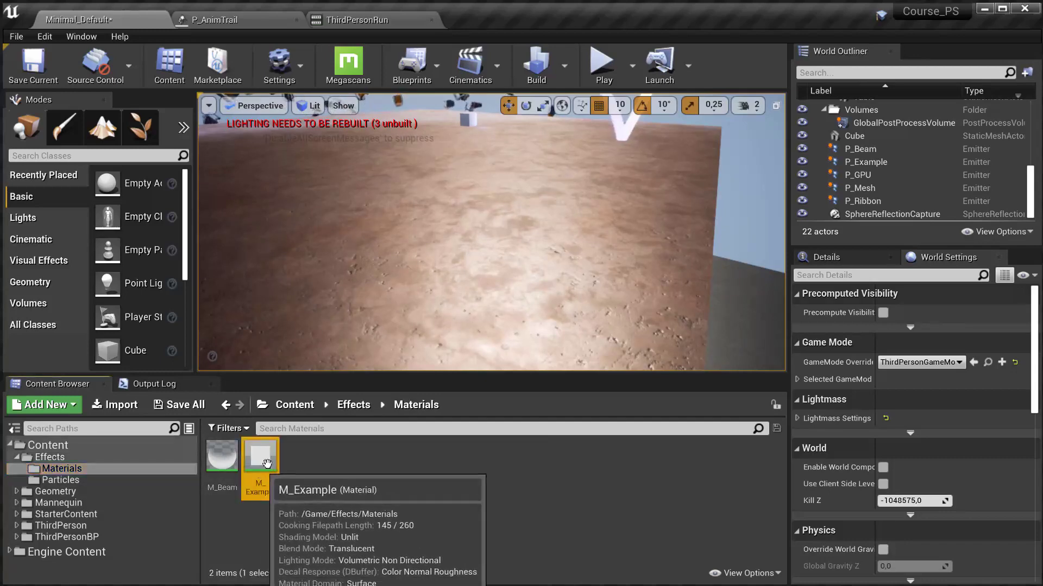
double_click(267, 463)
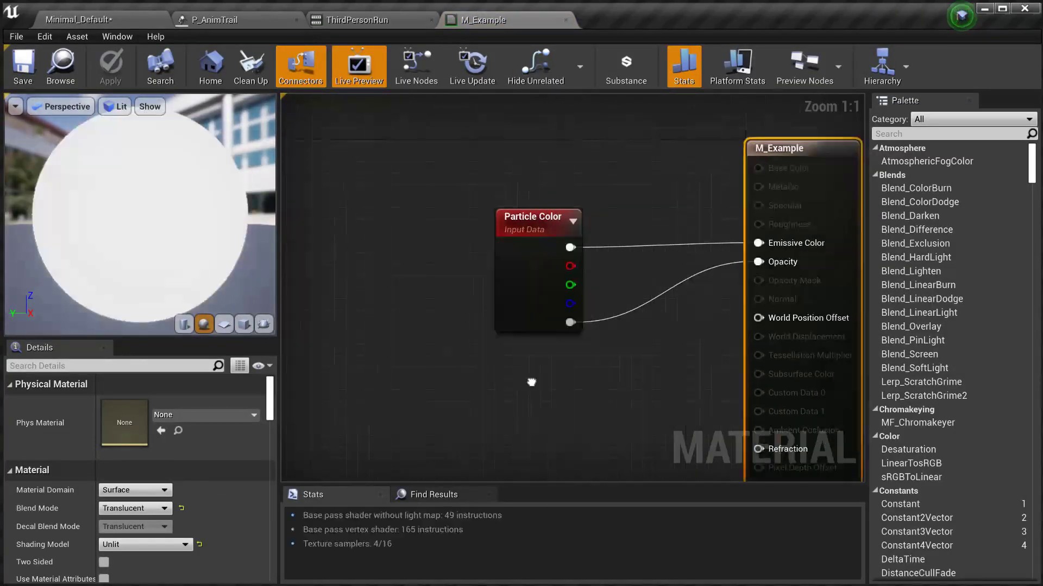
right_click_drag(531, 382, 457, 355)
left_click(377, 20)
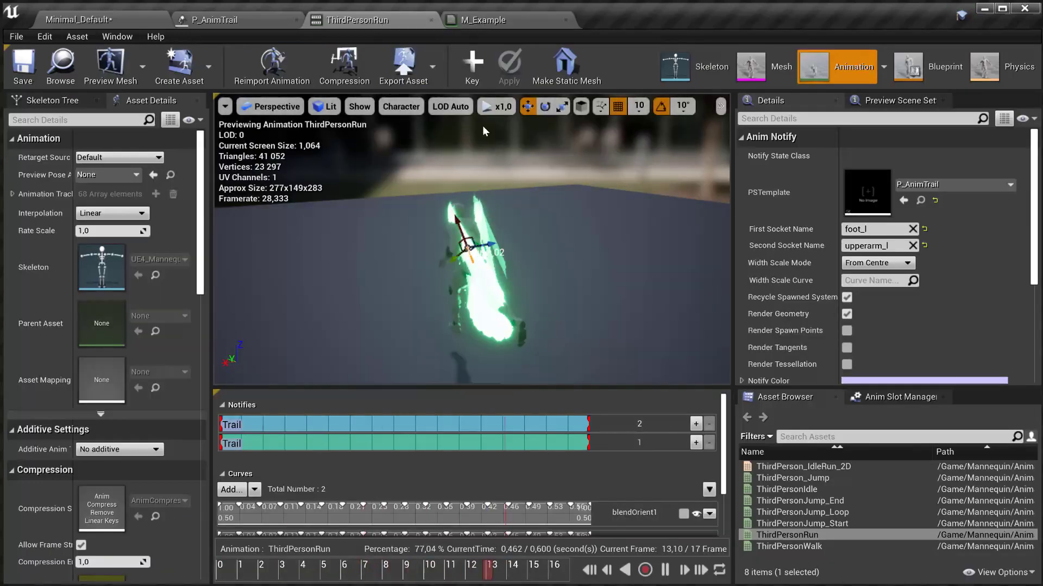
left_click(474, 21)
left_click(344, 22)
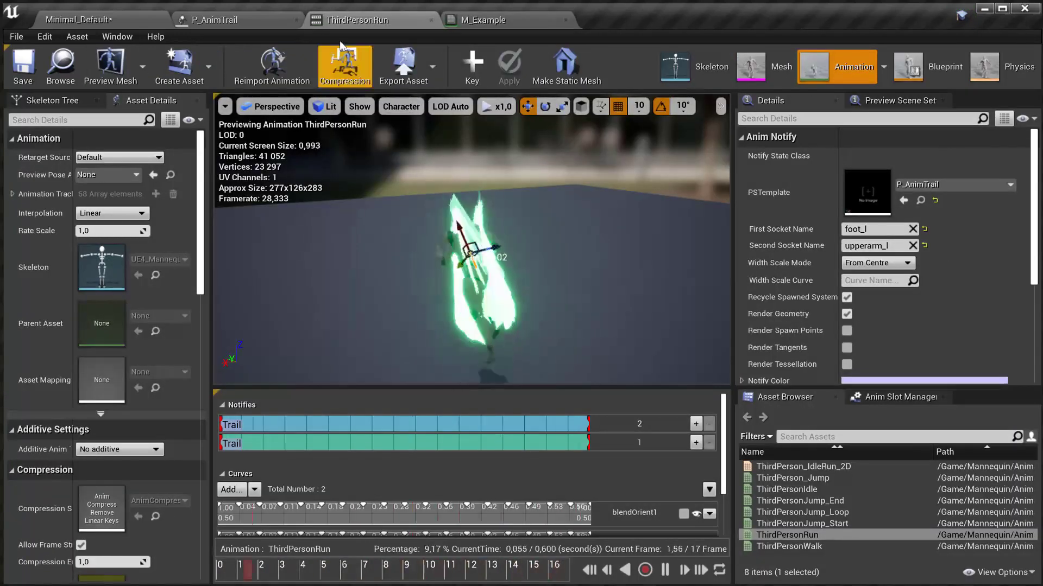
Delete the Initial Velocity module from the P_AnimTrail emitter and save the particle system.
left_click(258, 20)
left_click(331, 262)
key("Delete")
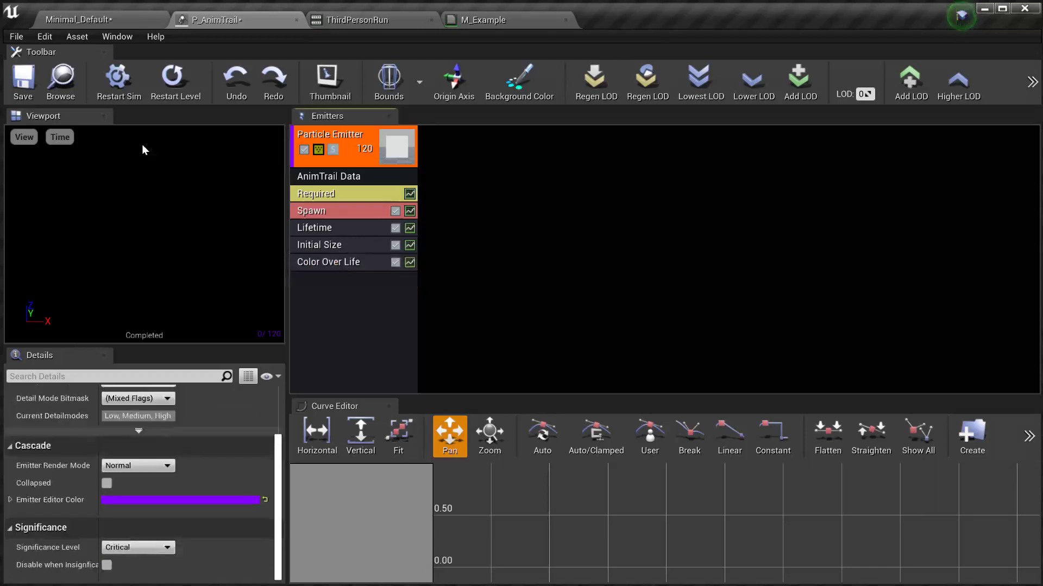
Examine the updated trails in the ThirdPersonRun preview and return to the M_Example material.
left_click(358, 20)
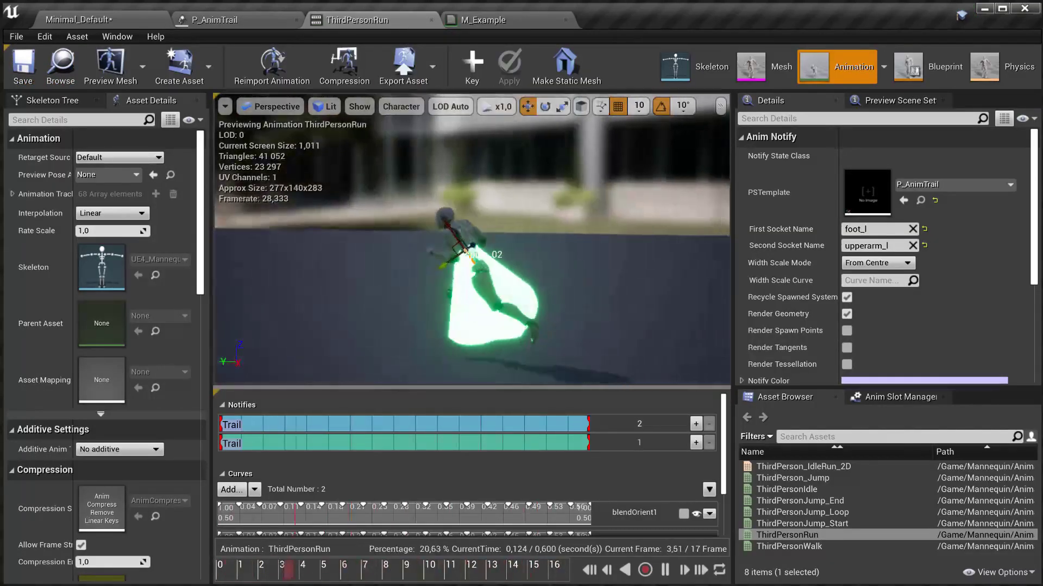
left_click_drag(505, 301, 581, 285, "alt")
left_click(483, 20)
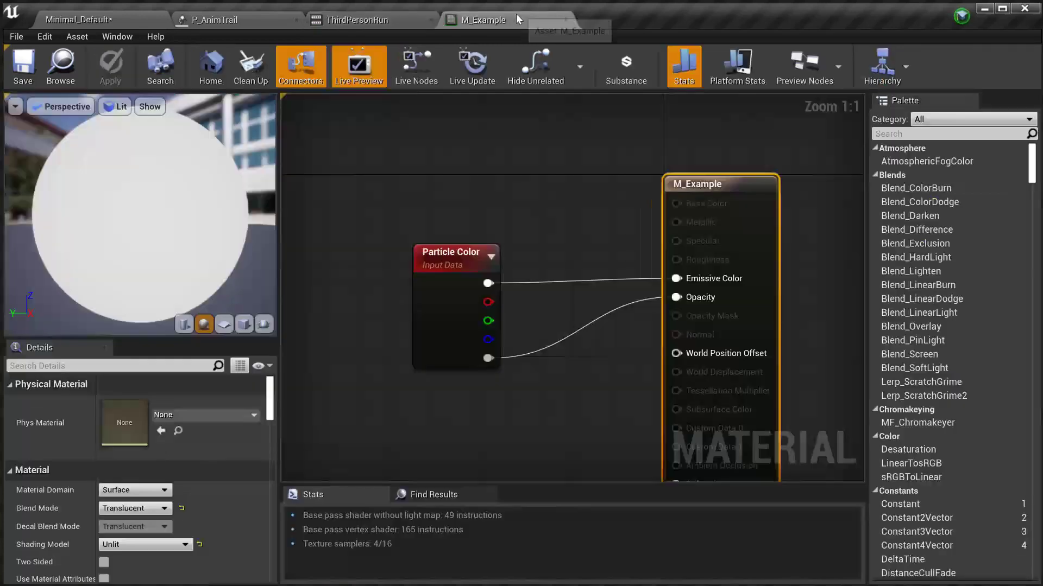
Enable Two Sided in the M_Example material's properties and save the material.
left_click(433, 304)
left_click(710, 189)
scroll(109, 462, "down", 5)
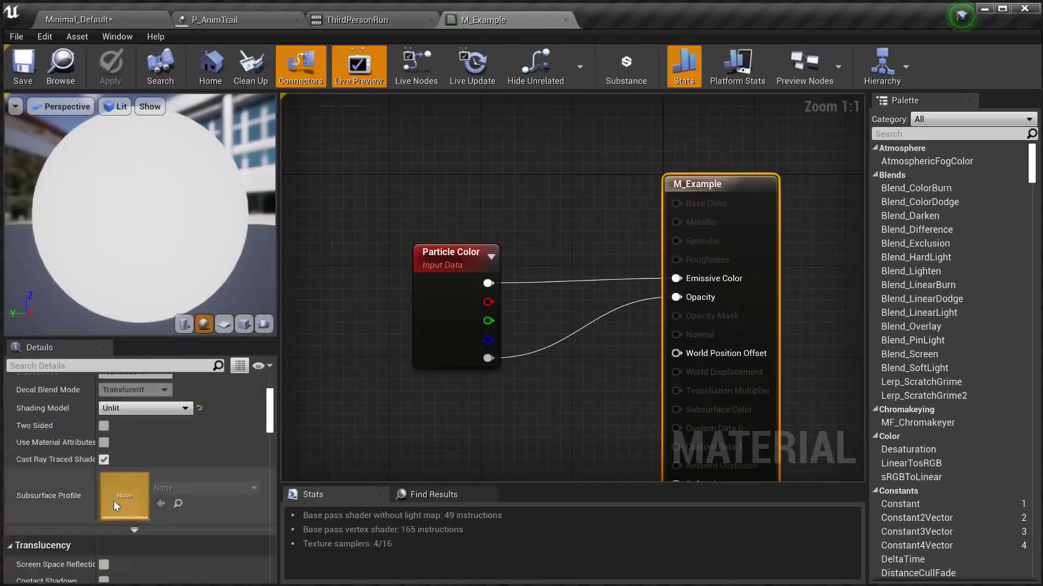
left_click(103, 427)
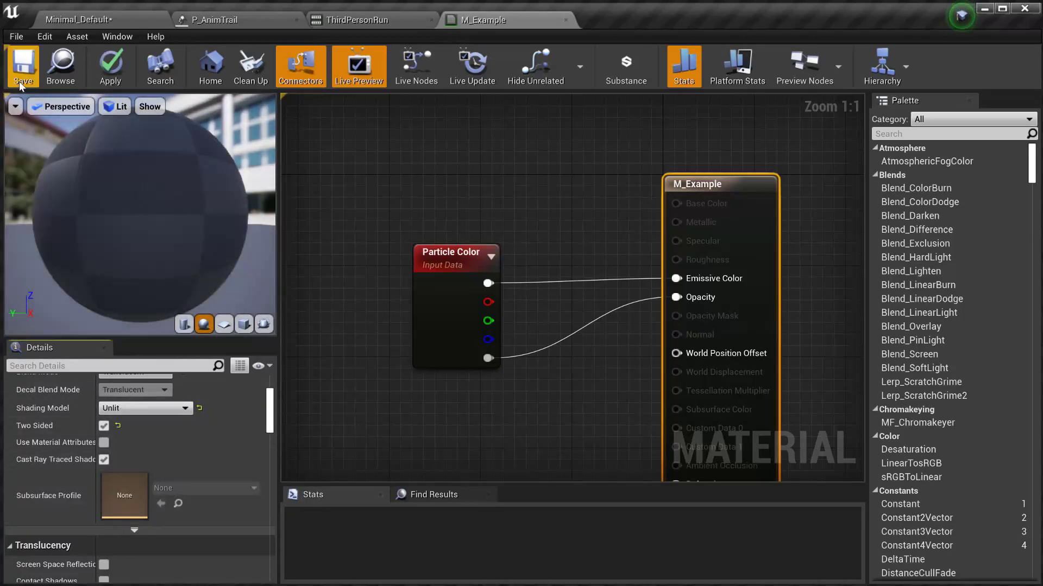
Inspect the trails in the ThirdPersonRun preview from the side, the front and the opposite side.
left_click(384, 20)
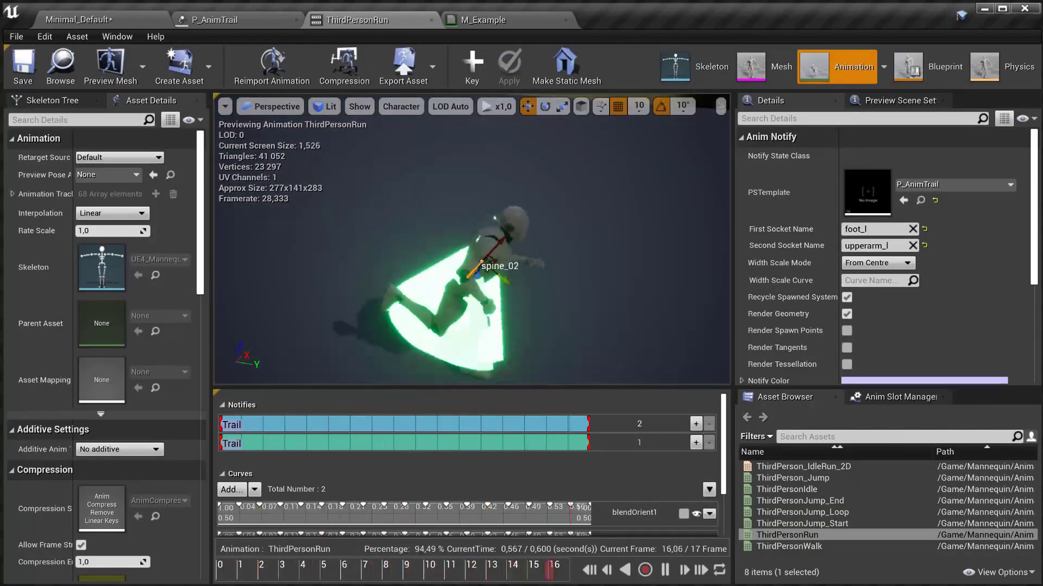
left_click_drag(471, 239, 293, 223, "alt")
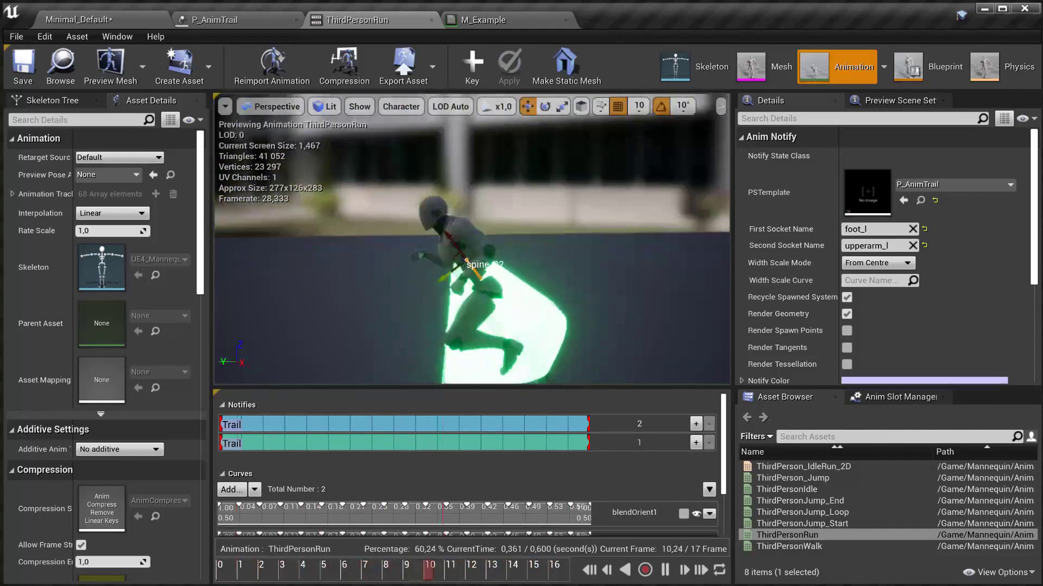
left_click_drag(533, 312, 533, 277, "alt")
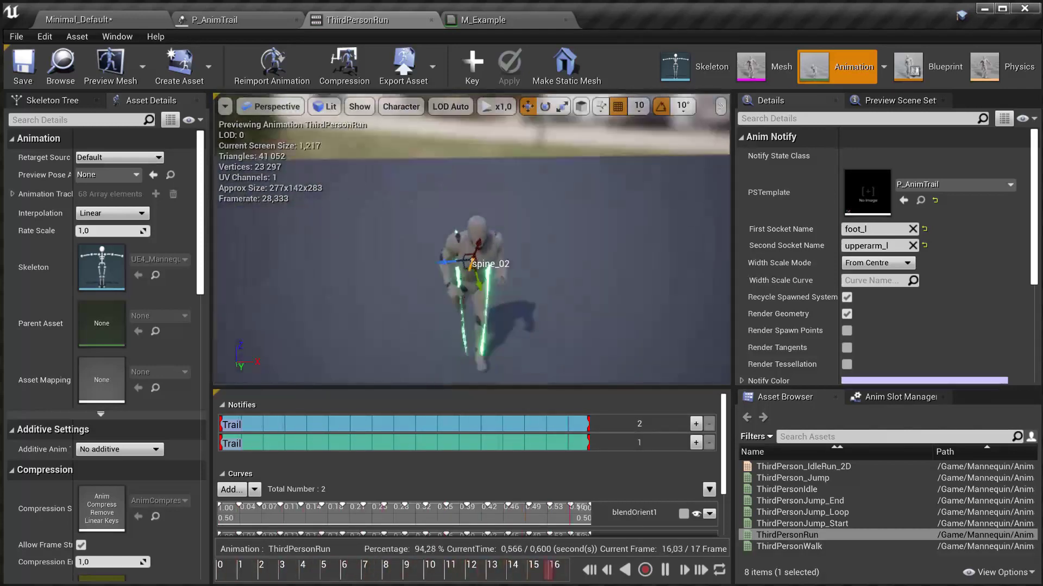
left_click_drag(533, 380, 412, 335, "alt")
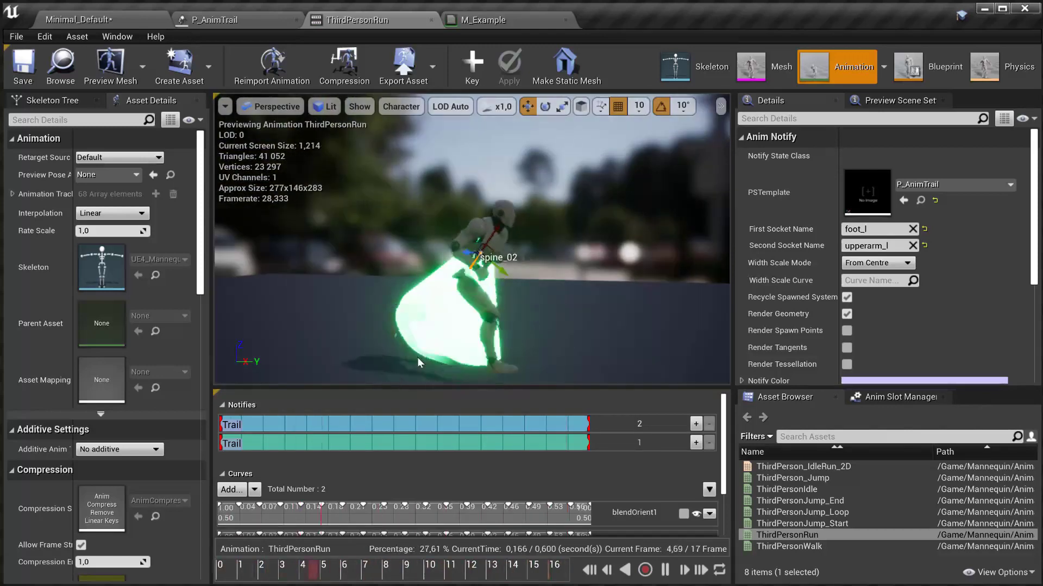
left_click_drag(373, 275, 544, 294)
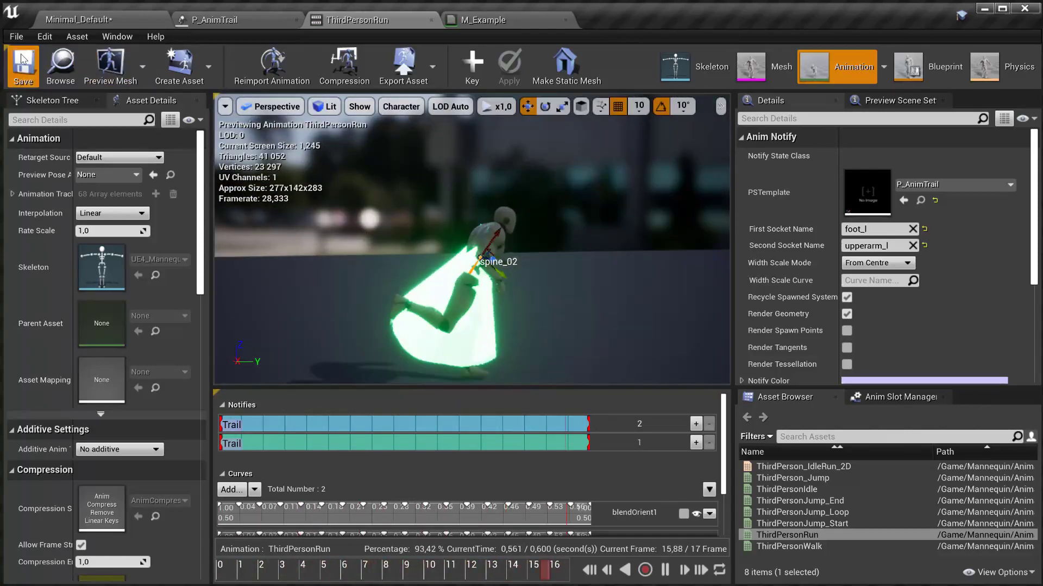
Play the Minimal_Default level and run the character around to check the trails in game.
left_click(86, 19)
left_click(604, 66)
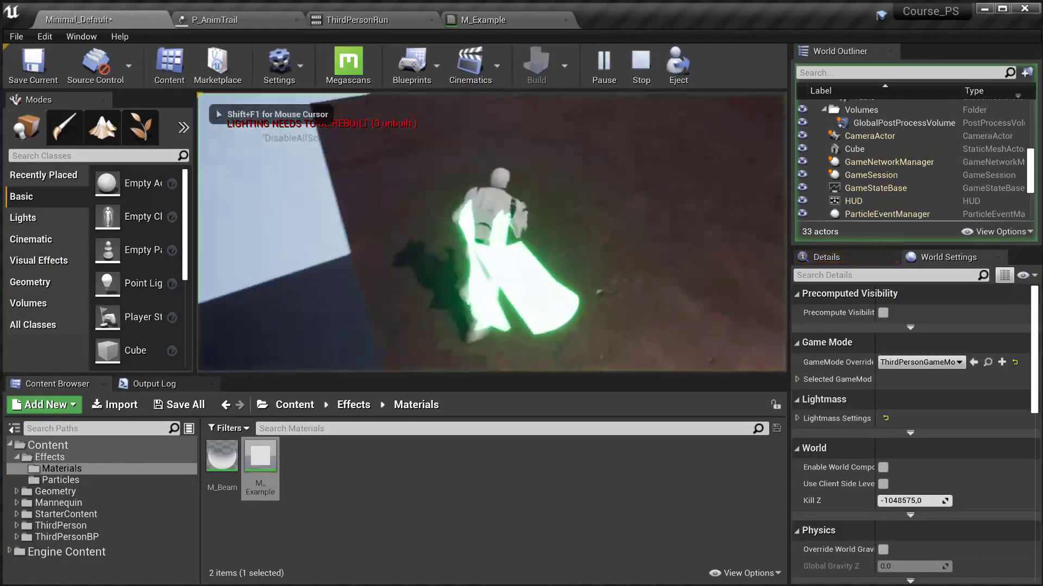
key("a")
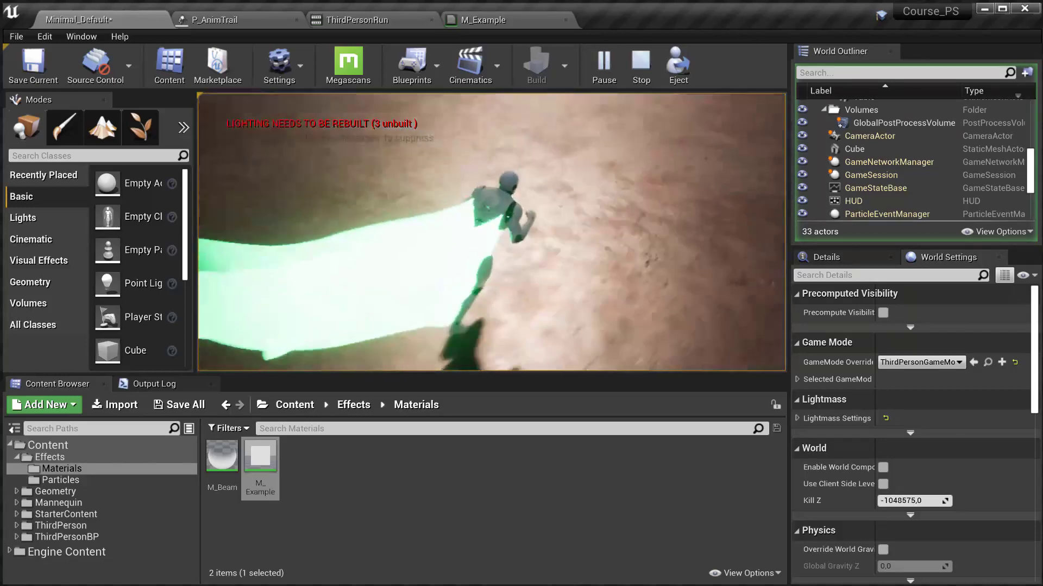
key("Escape")
Turn off Two Sided in M_Example, save the material, and test the running character's trails in the Minimal_Default level.
left_click(505, 20)
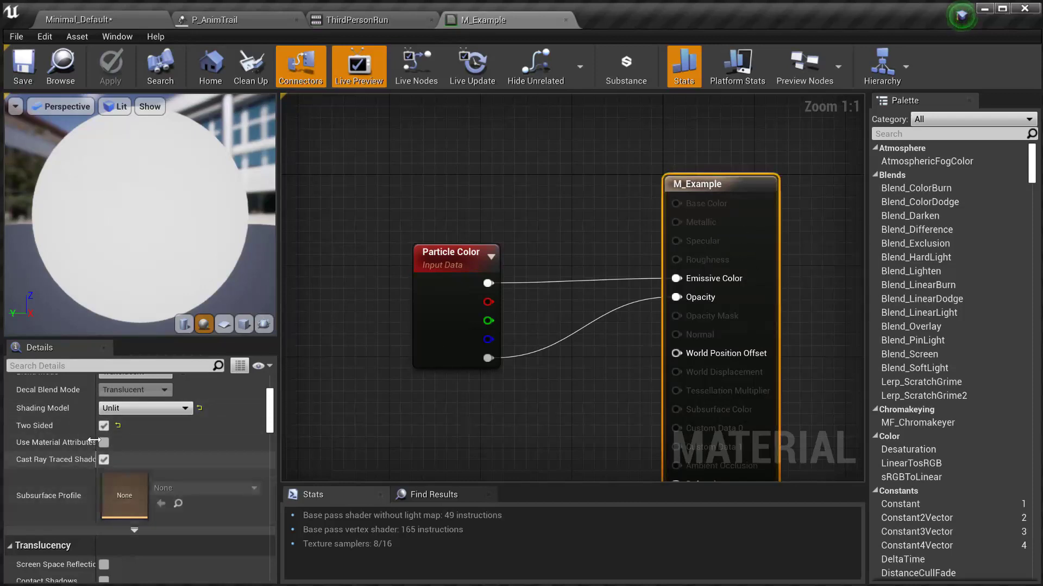
left_click(103, 426)
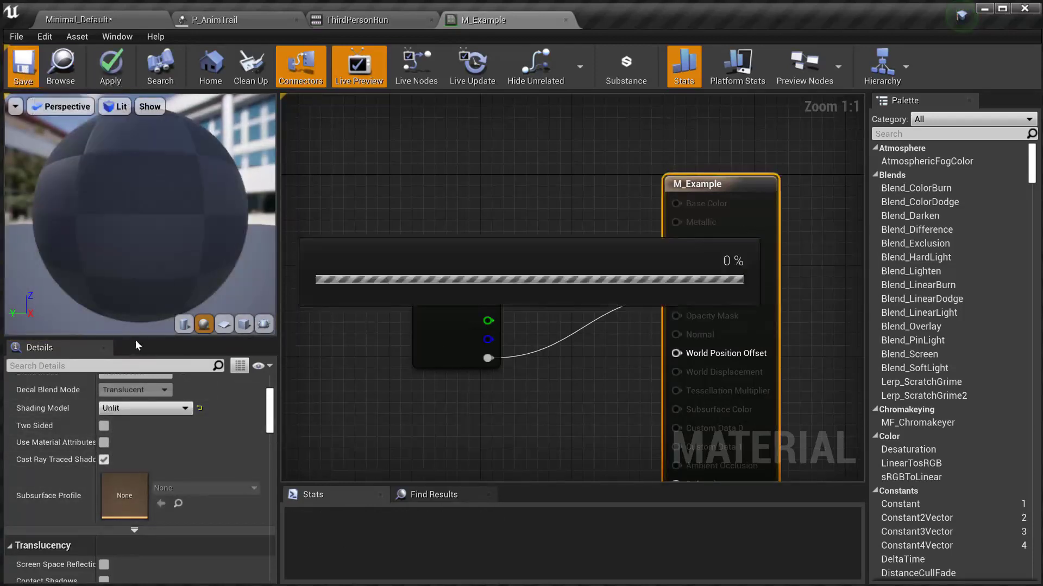
left_click(108, 20)
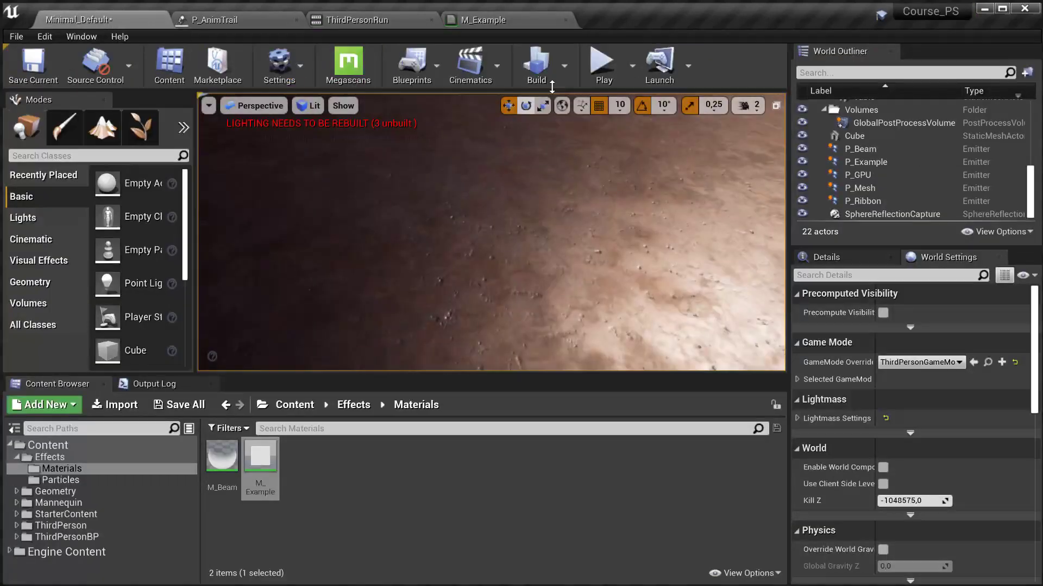
left_click(535, 238)
key("w")
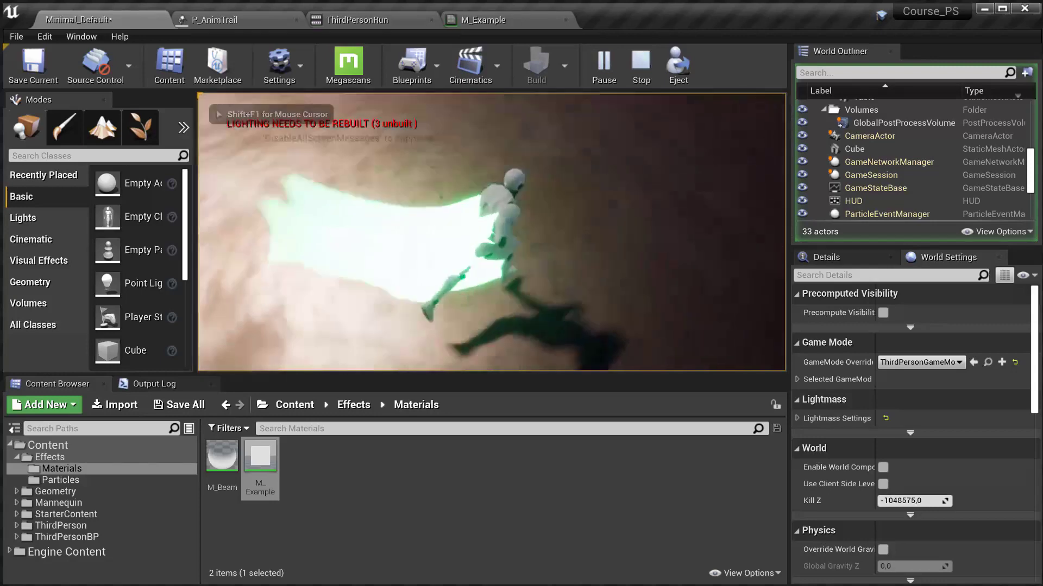
key("a")
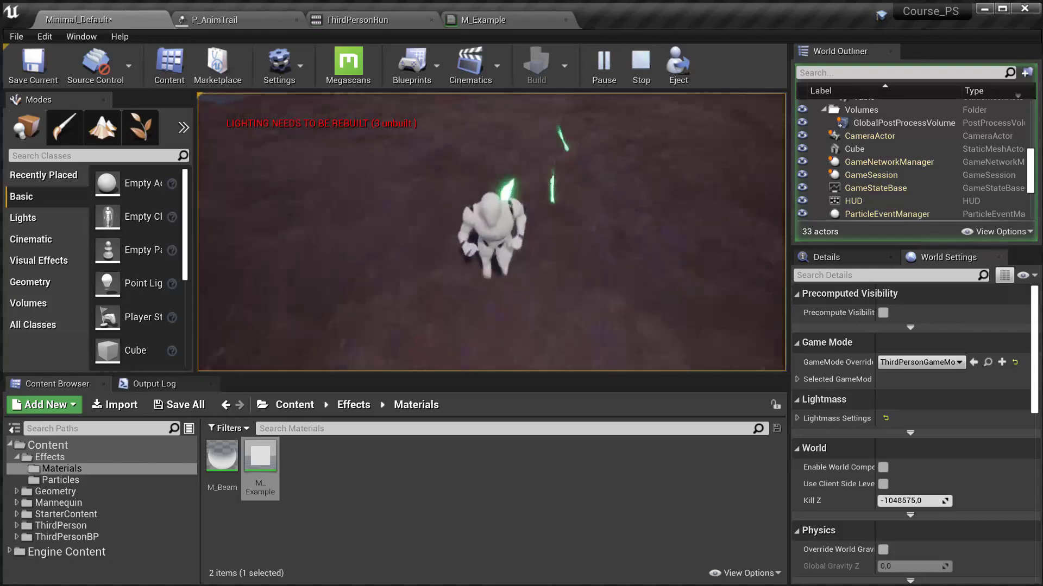
key("Escape")
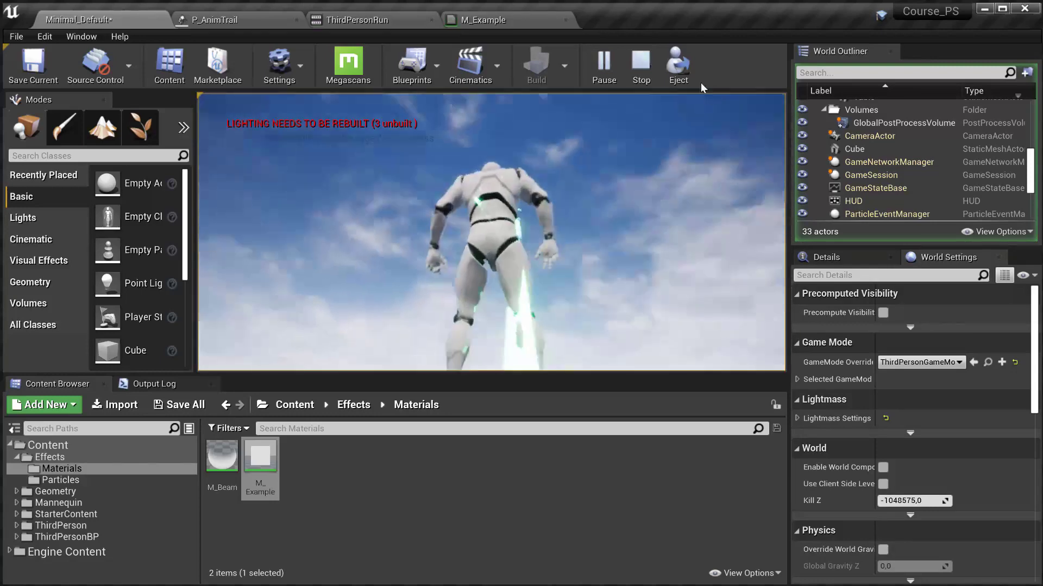
Turn Two Sided back on in M_Example, save the material, and return to the Minimal_Default level.
left_click(476, 20)
left_click(104, 426)
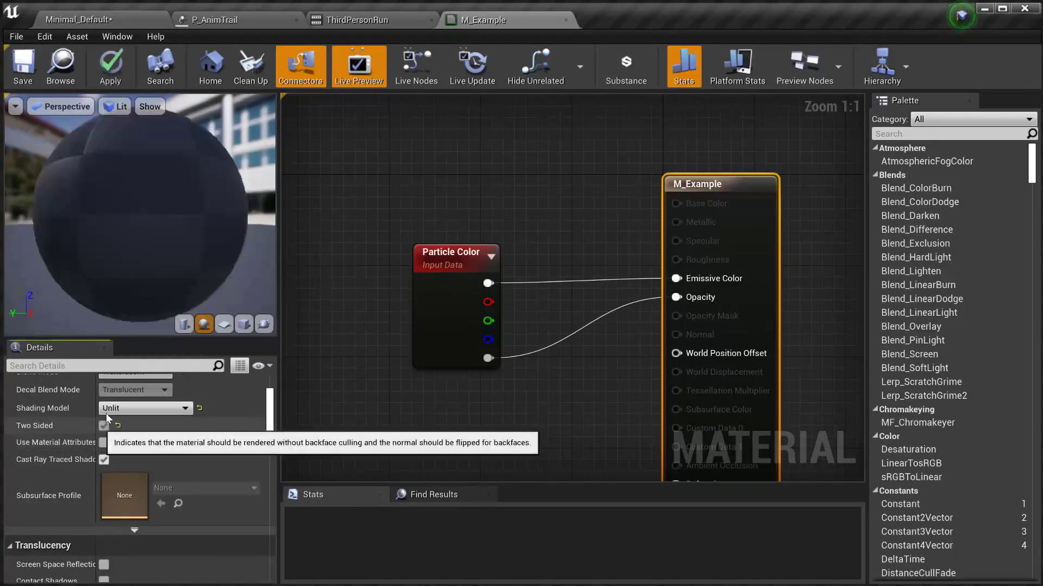
left_click(113, 21)
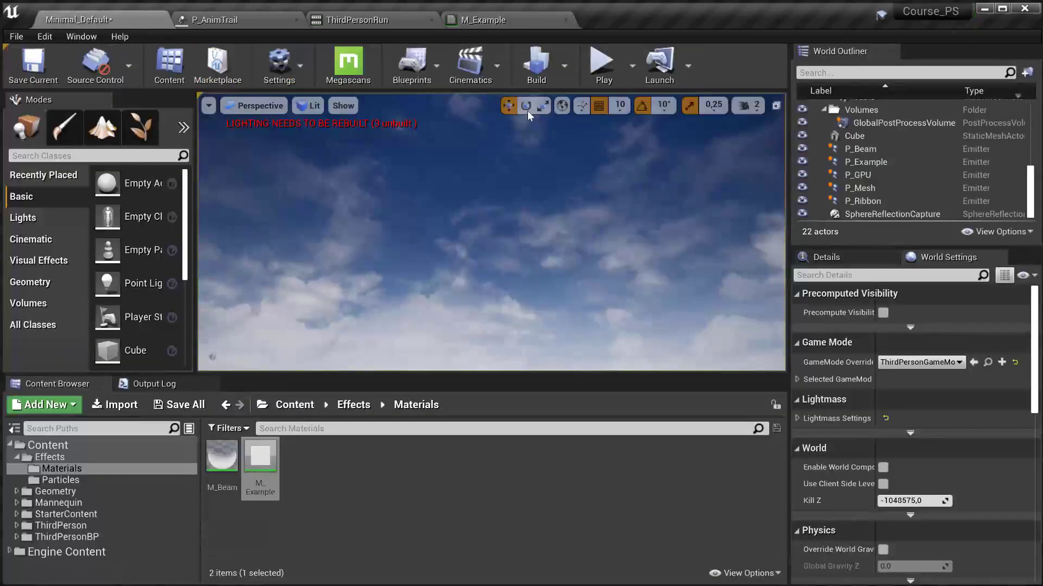
Play the level and run the character in different directions to examine both sides of the two-sided trails.
left_click(601, 64)
key("w")
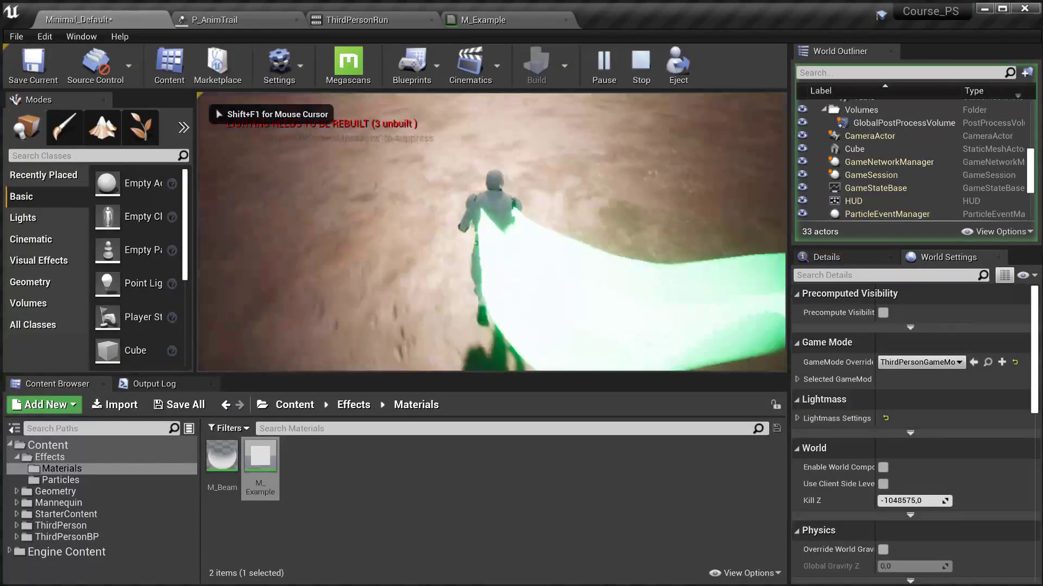
key("s")
key("d")
key("w")
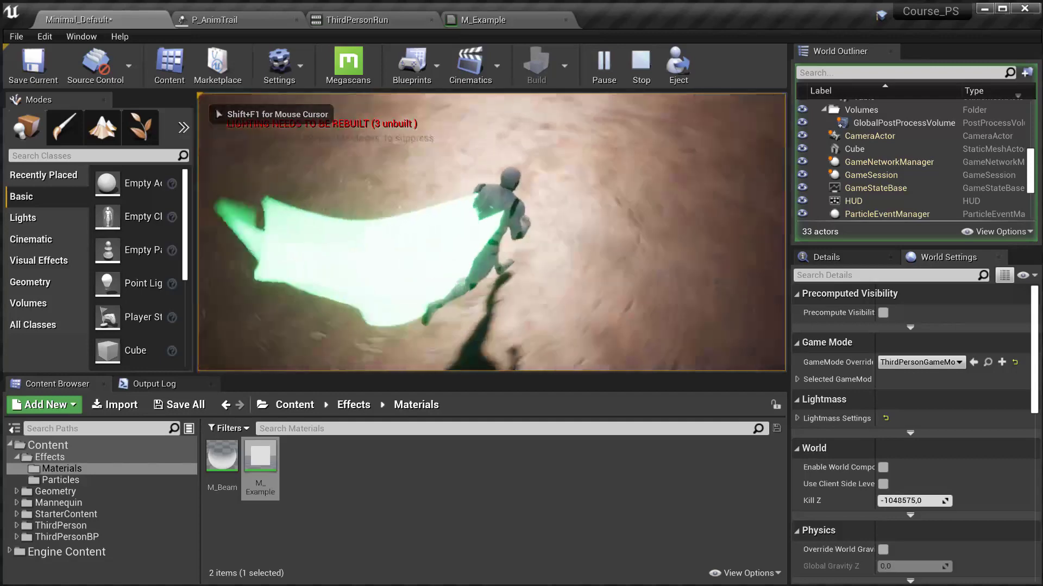
key("s")
key("a")
key("a")
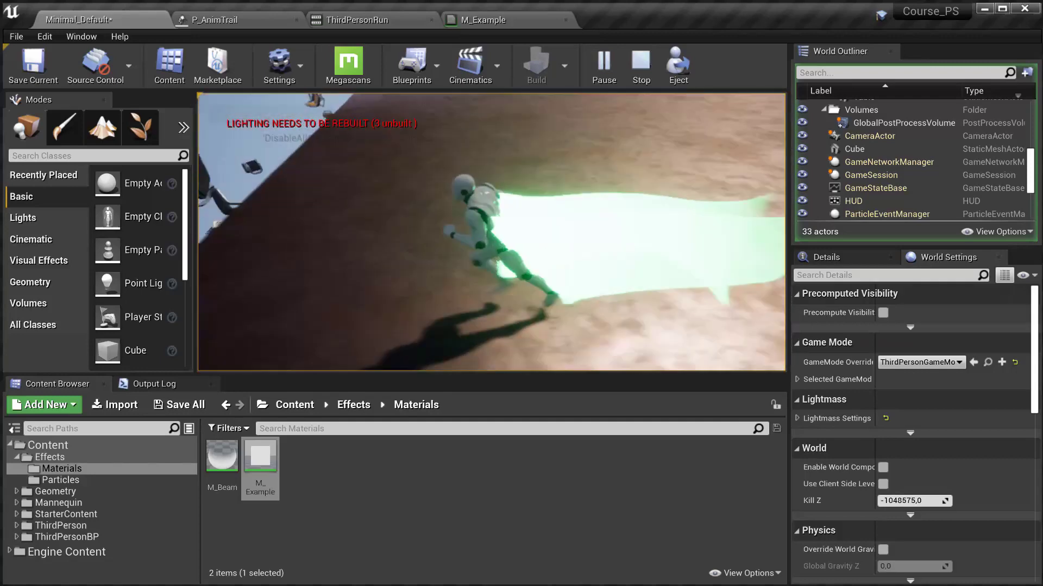
key("w")
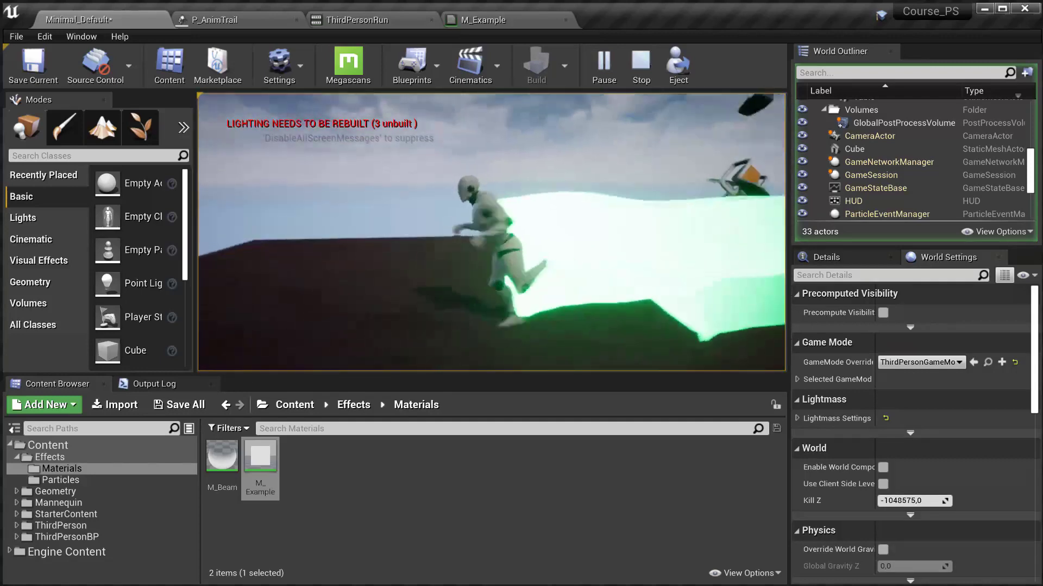
key("Escape")
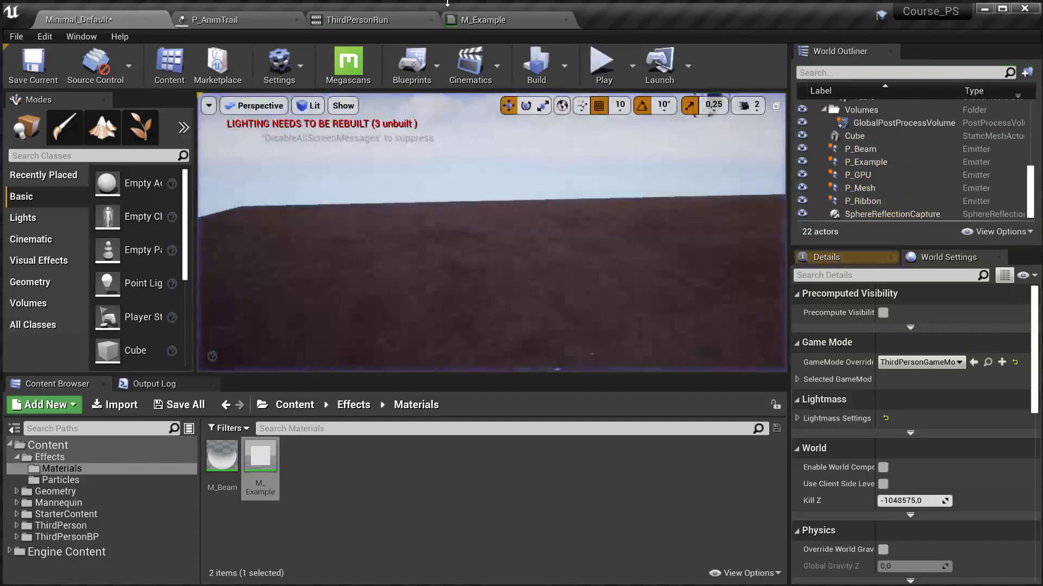
In P_AnimTrail's Color Over Life module, set G to 20 and B to 5, and the second alpha point's In Val to 0.5.
left_click(496, 21)
left_click(371, 20)
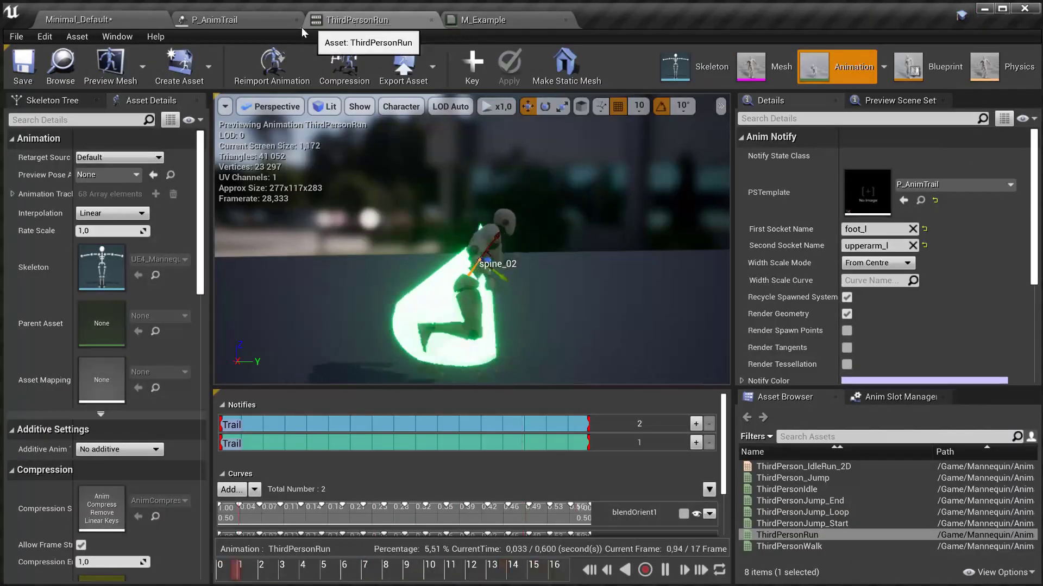
left_click(271, 20)
left_click(348, 260)
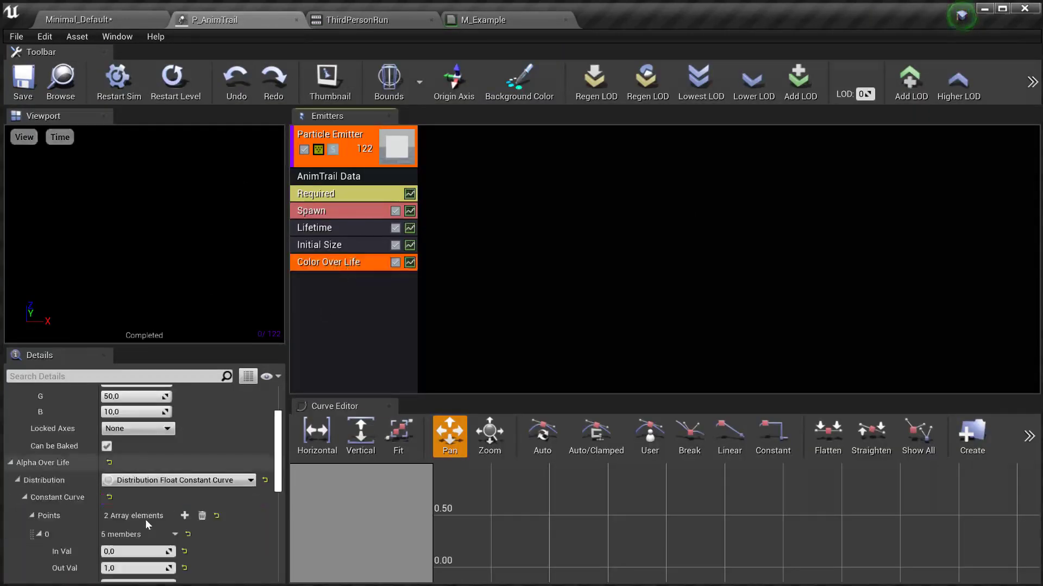
scroll(131, 478, "up", 3)
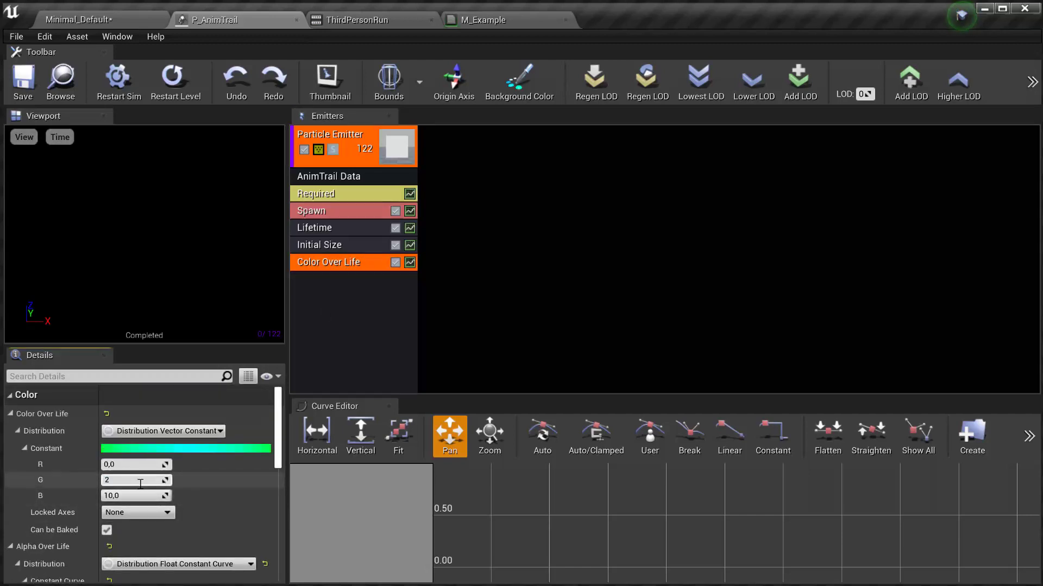
key("Return")
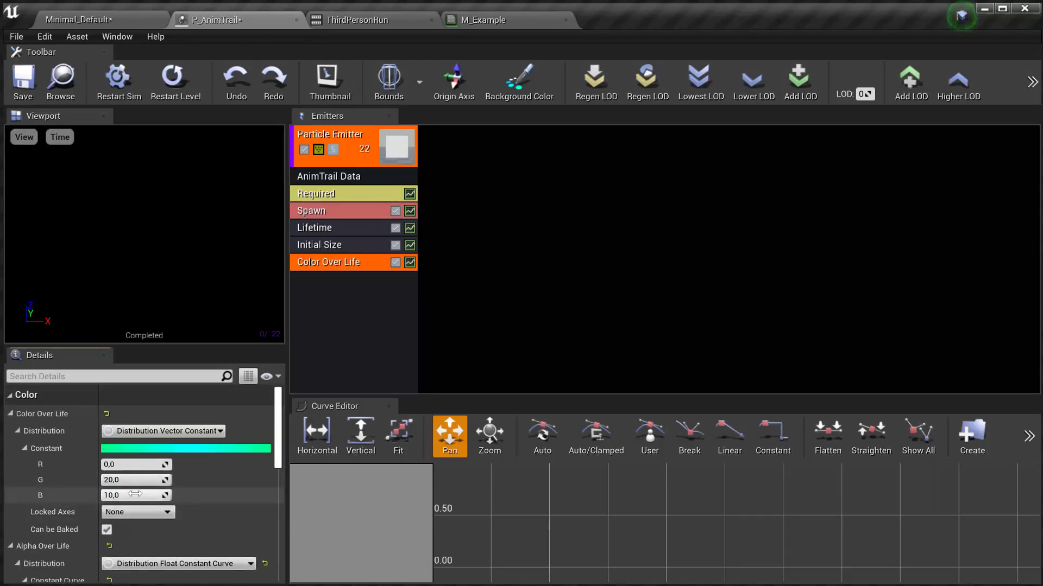
scroll(163, 461, "down", 8)
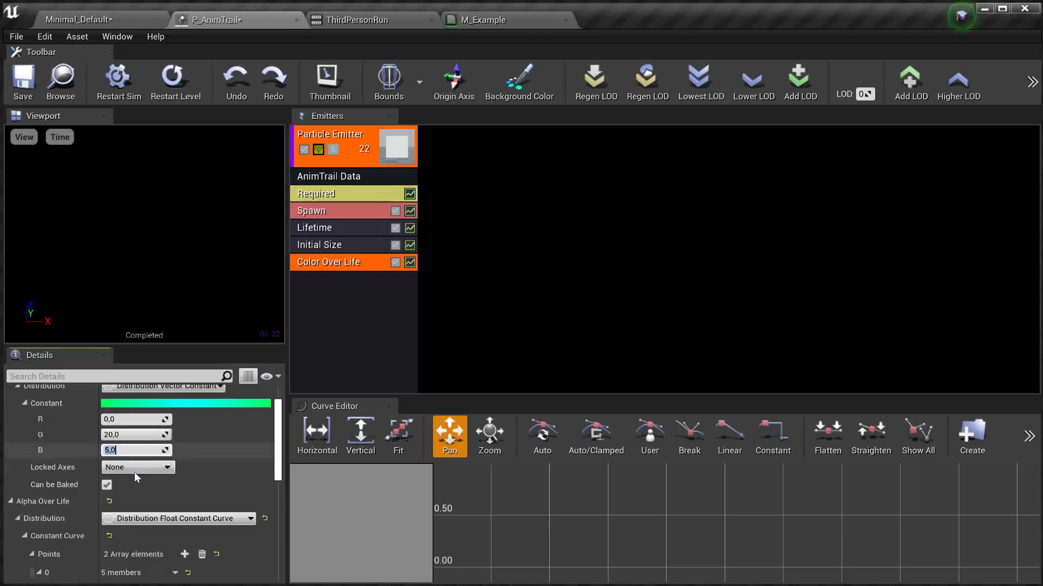
left_click(142, 488)
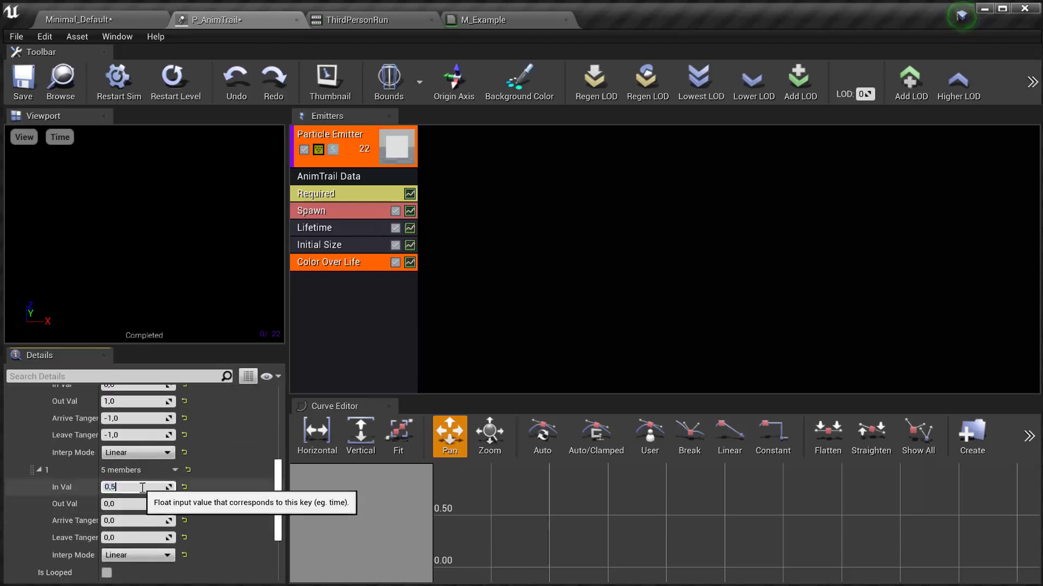
Play the Minimal_Default level and run the character around to check the trails' new color and fade.
left_click(93, 22)
left_click(607, 66)
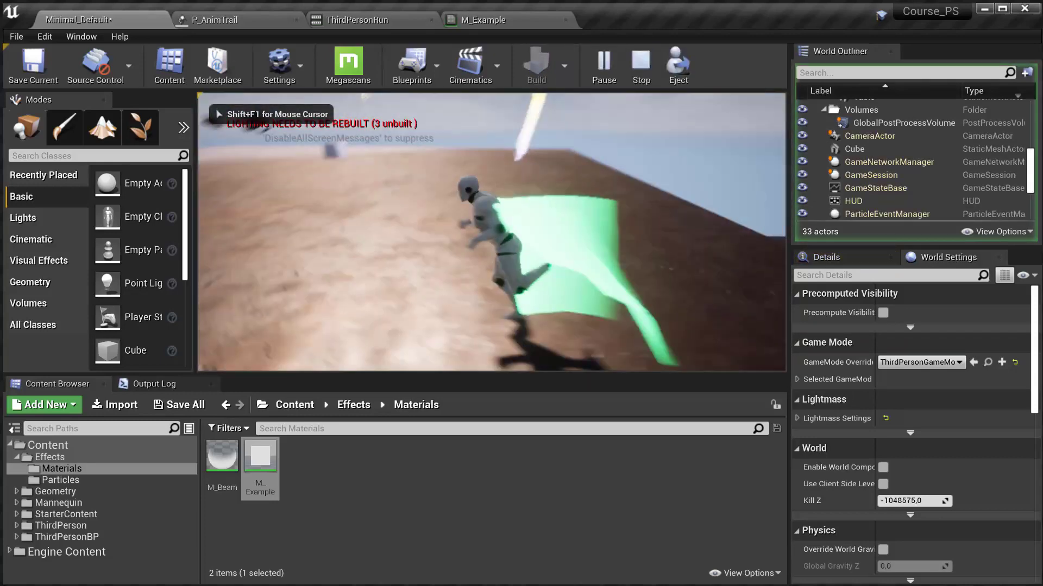
key("a")
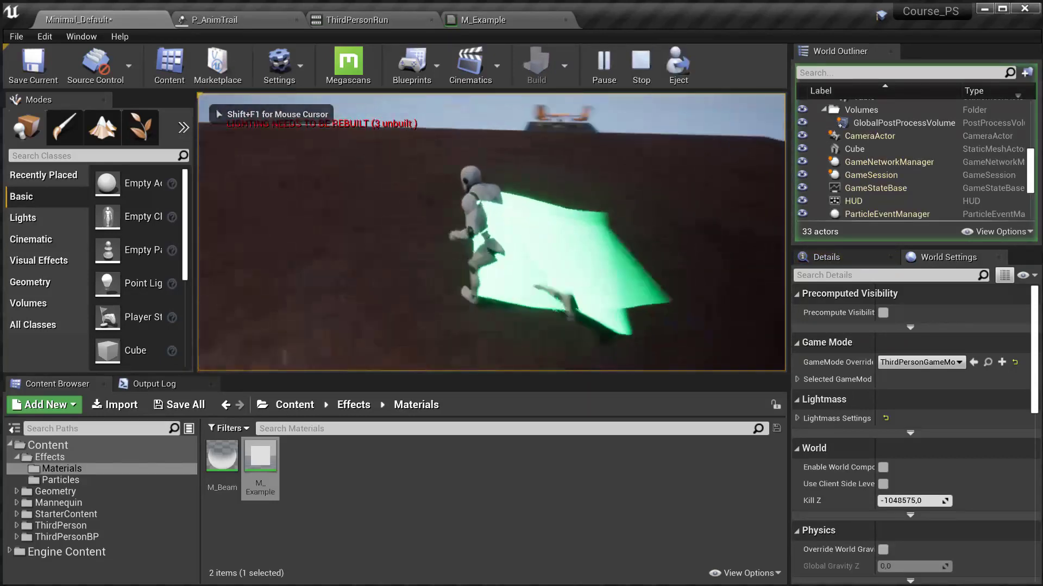
key("d")
key("a")
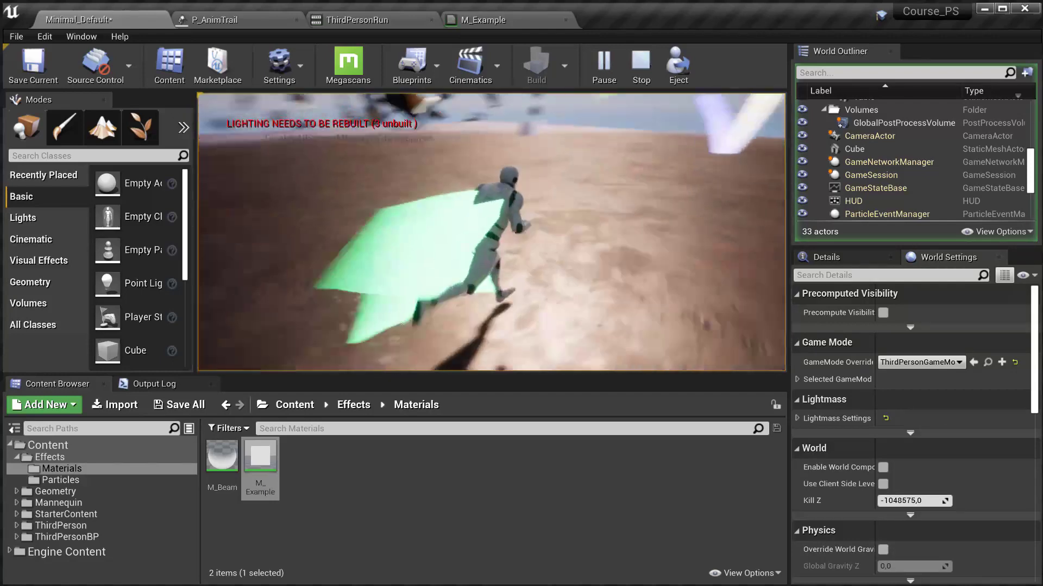
key("Escape")
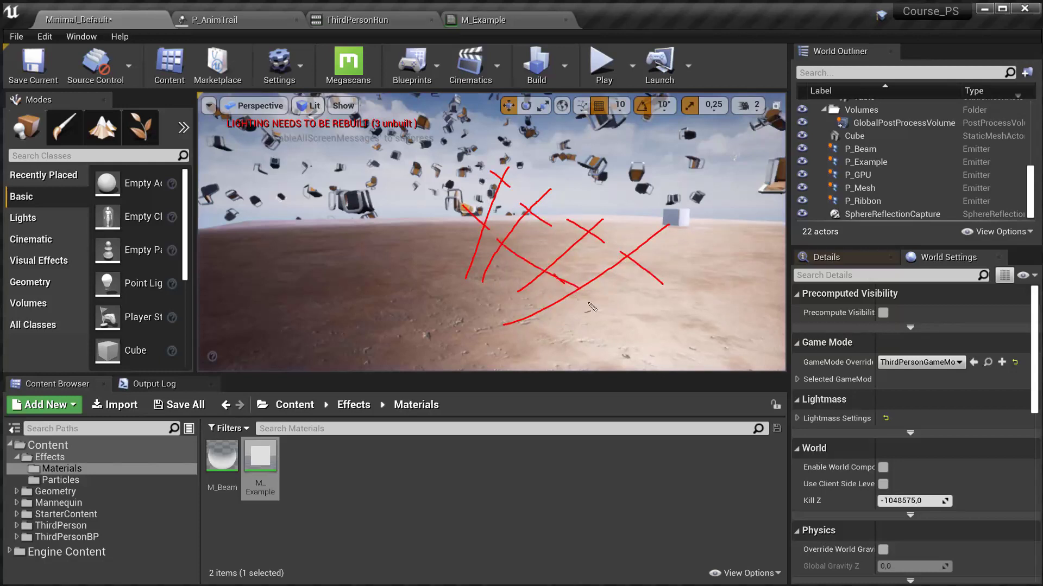
key("Escape")
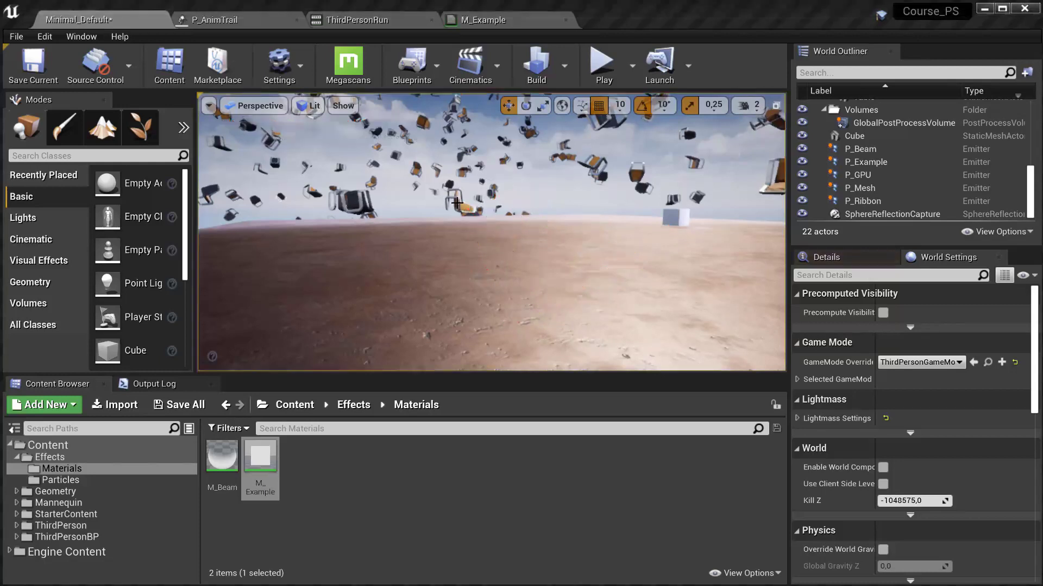
Review the M_Example material, P_AnimTrail's AnimTrail Data module, and the Trail notify settings in ThirdPersonRun.
left_click(464, 19)
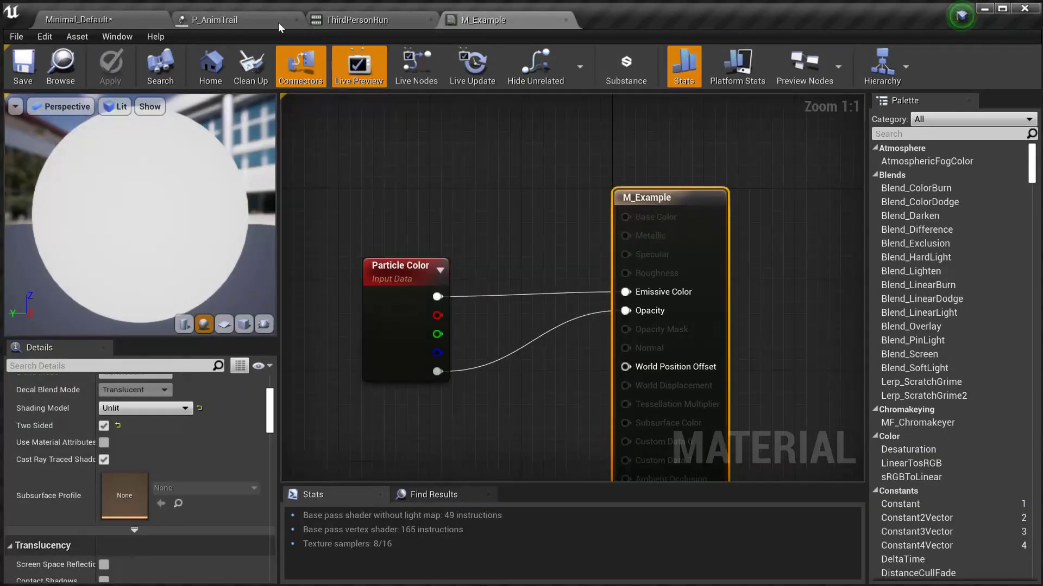
left_click(278, 21)
left_click(341, 178)
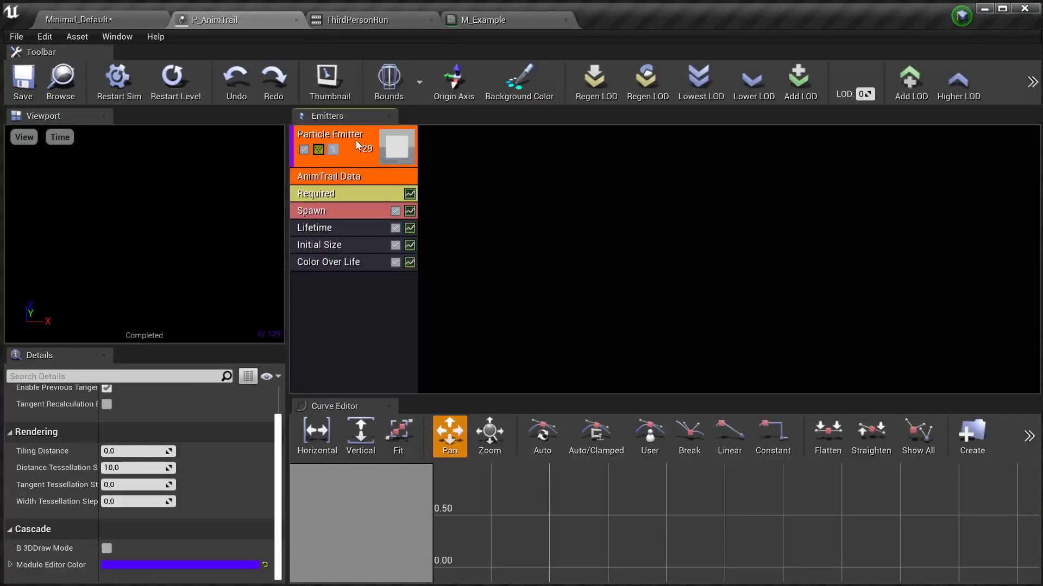
left_click(359, 22)
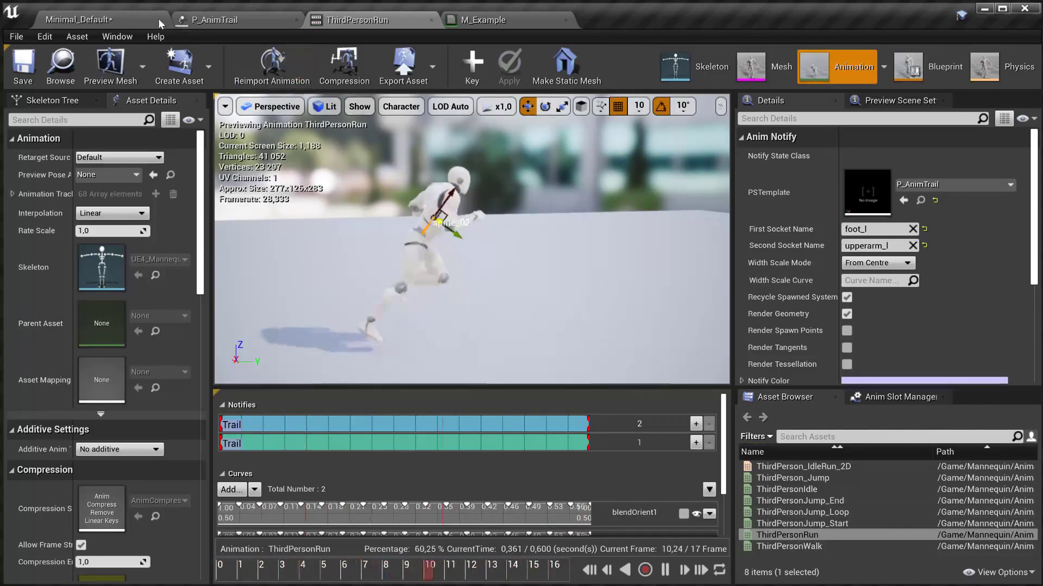
Play the Minimal_Default level and run the character briefly to view the finished trails.
left_click(81, 19)
left_click(602, 65)
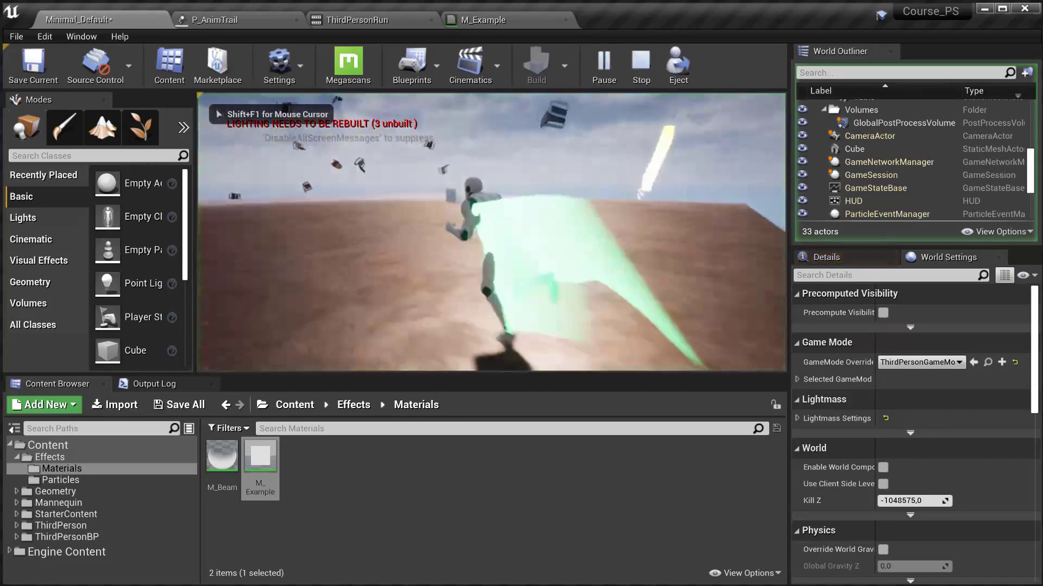
key("Escape")
Set the constant of P_AnimTrail's Lifetime module to 0.1 and save the particle system.
left_click(481, 21)
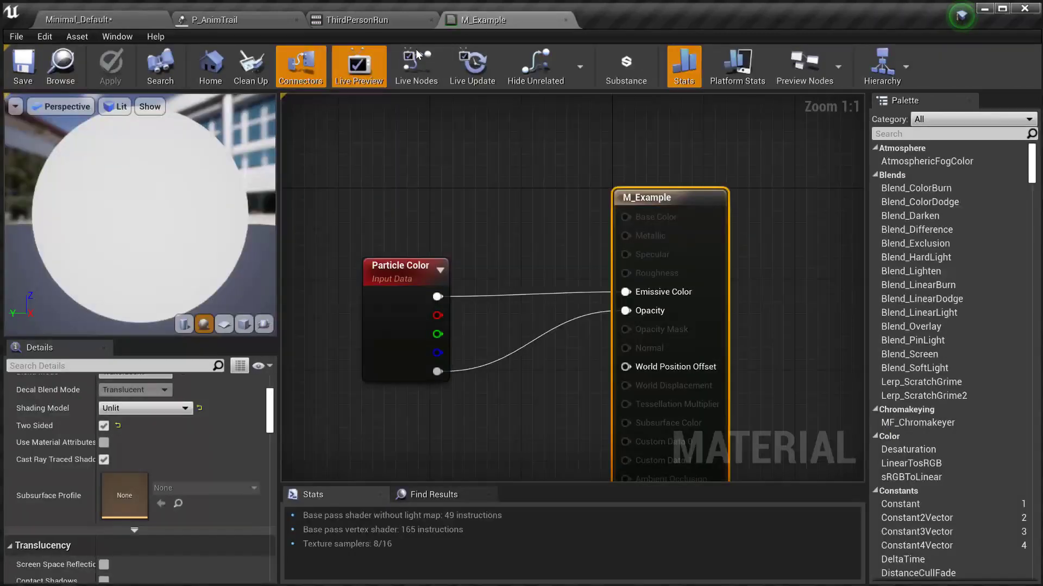
left_click(376, 21)
left_click(231, 23)
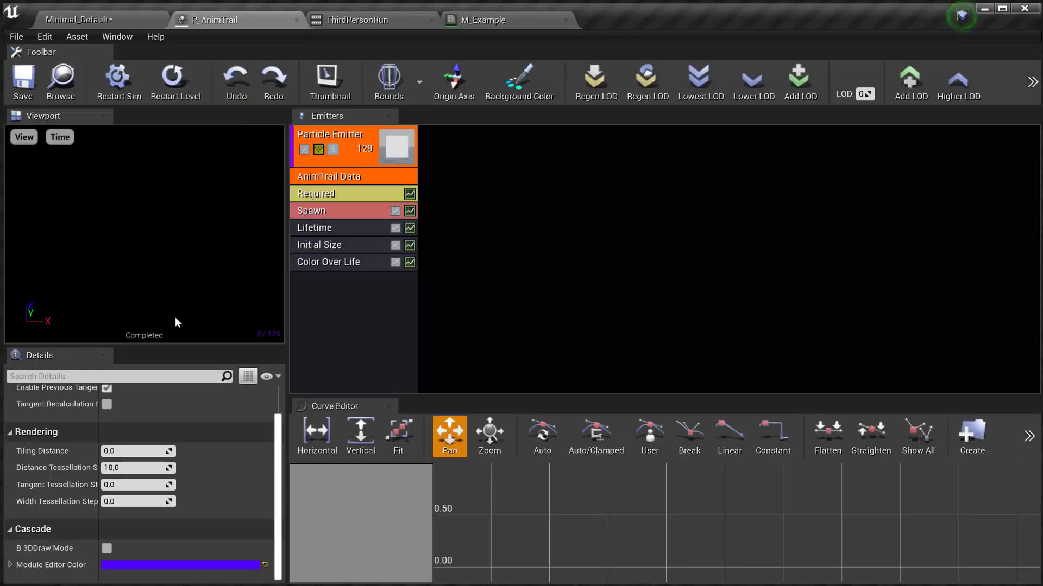
left_click(336, 210)
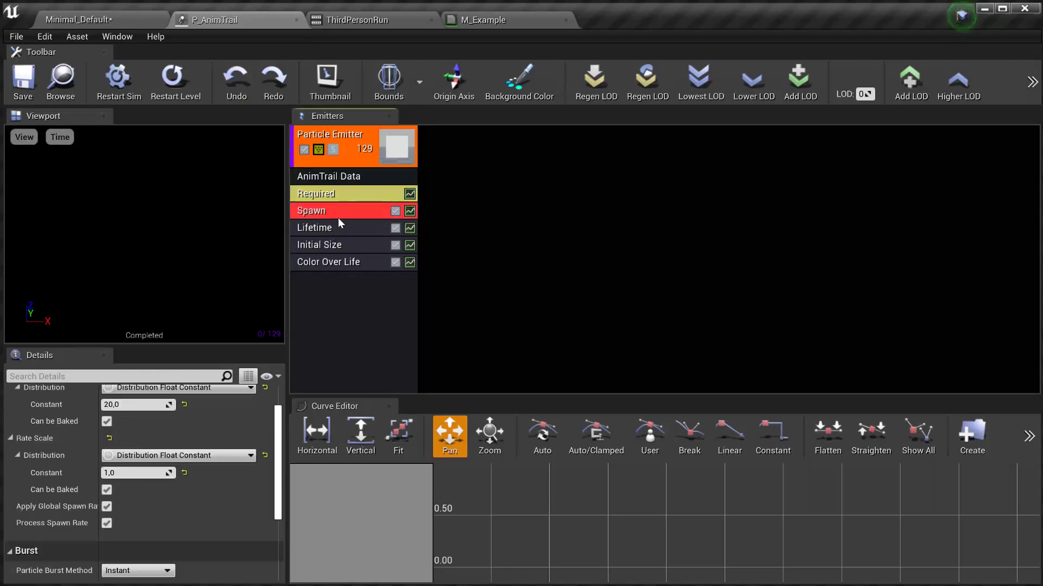
left_click(338, 227)
type("0,1")
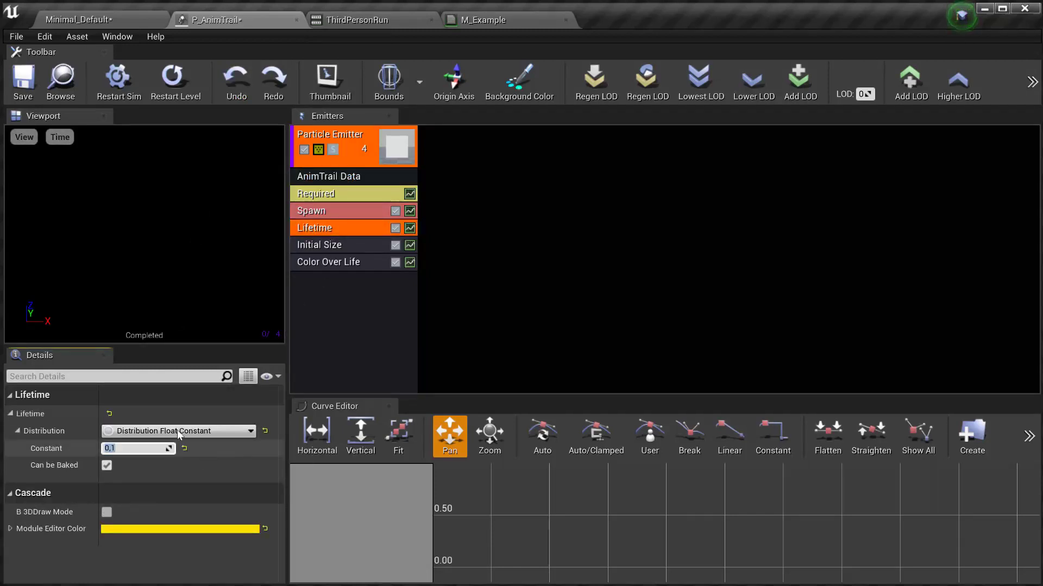
key("Return")
left_click(23, 81)
Play the Minimal_Default level and run the character around to check the trails with the 0.1 lifetime.
left_click(131, 20)
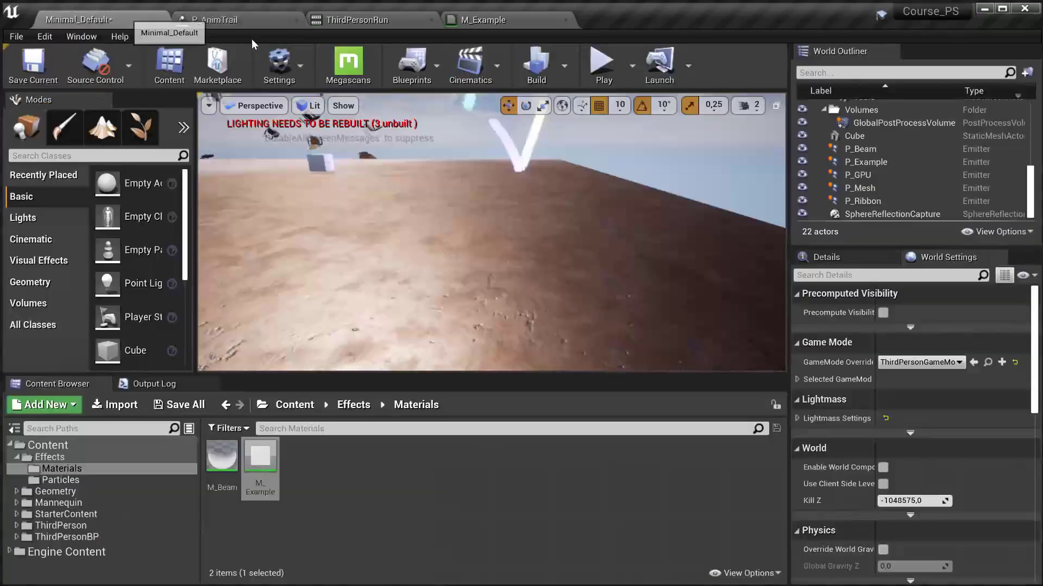
left_click(604, 64)
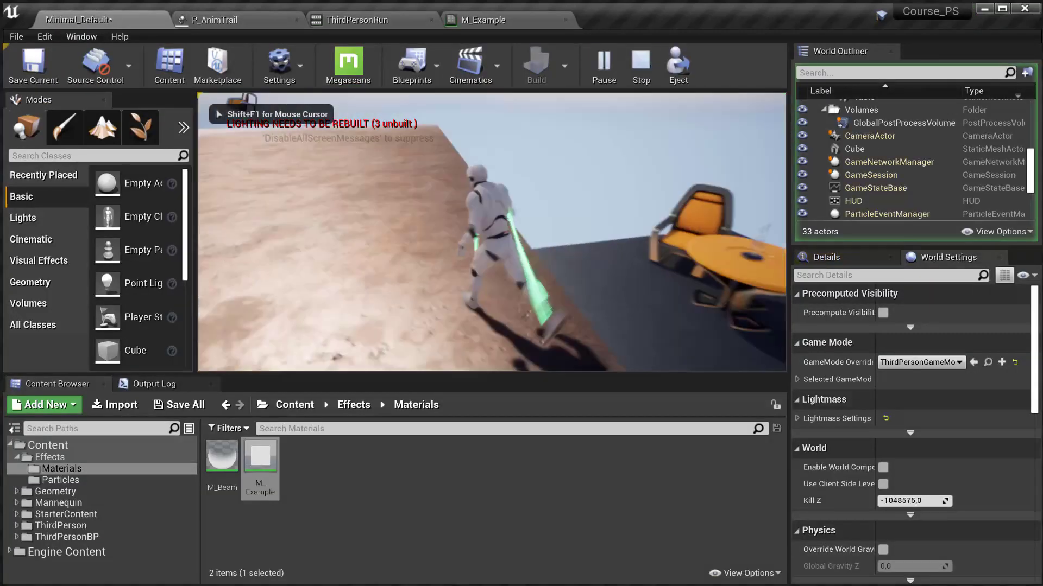
key("a")
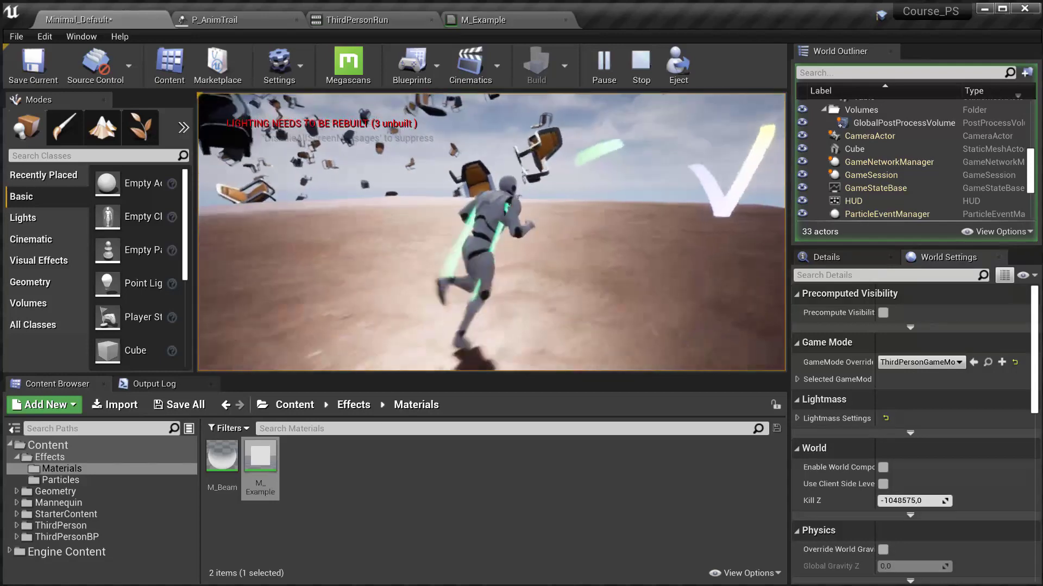
key("Escape")
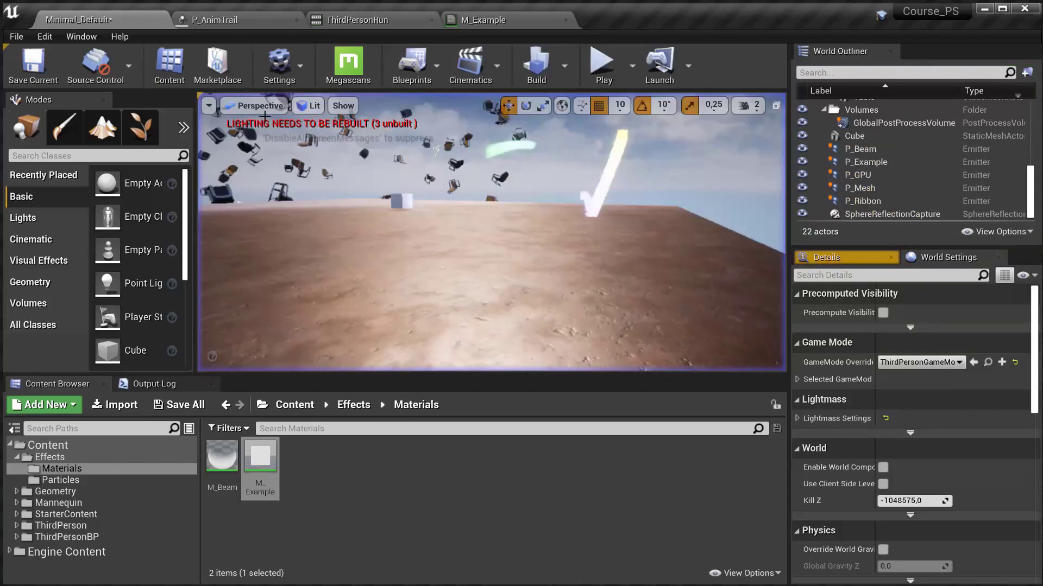
Set the constant of P_AnimTrail's Lifetime module to 1.0 and save the particle system.
left_click(503, 20)
left_click(380, 20)
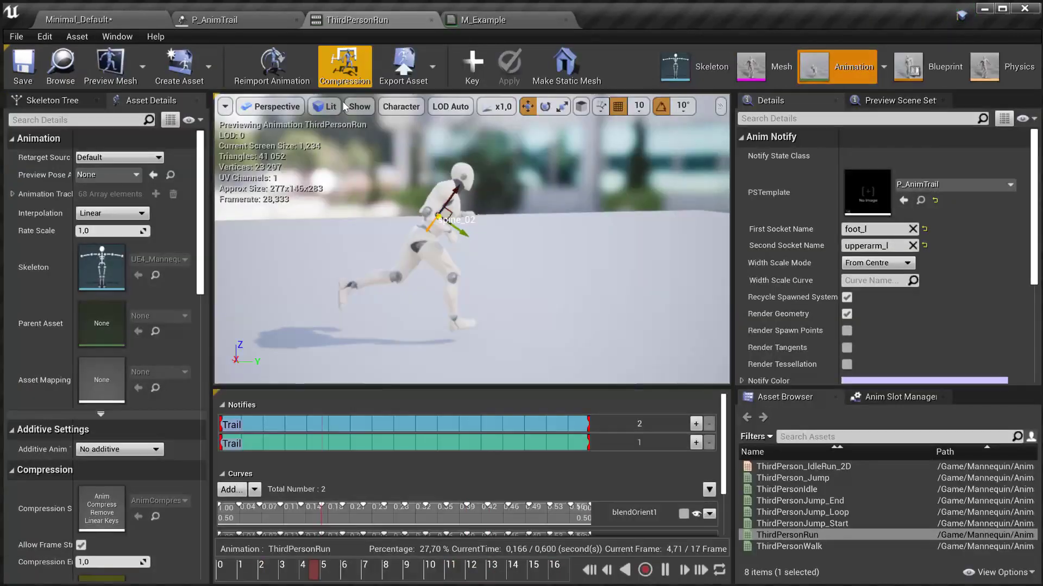
left_click(239, 20)
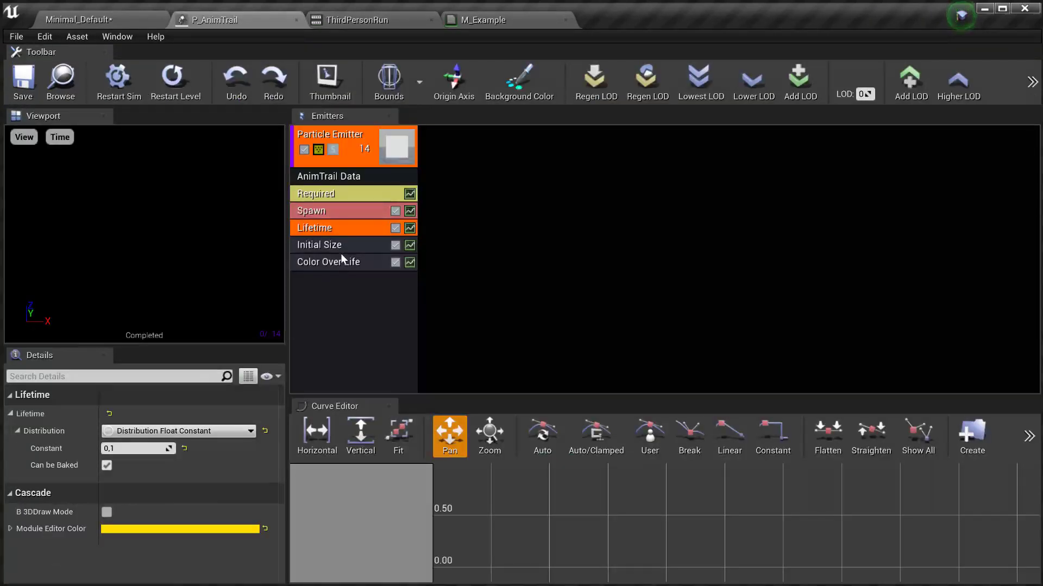
type("1")
key("Return")
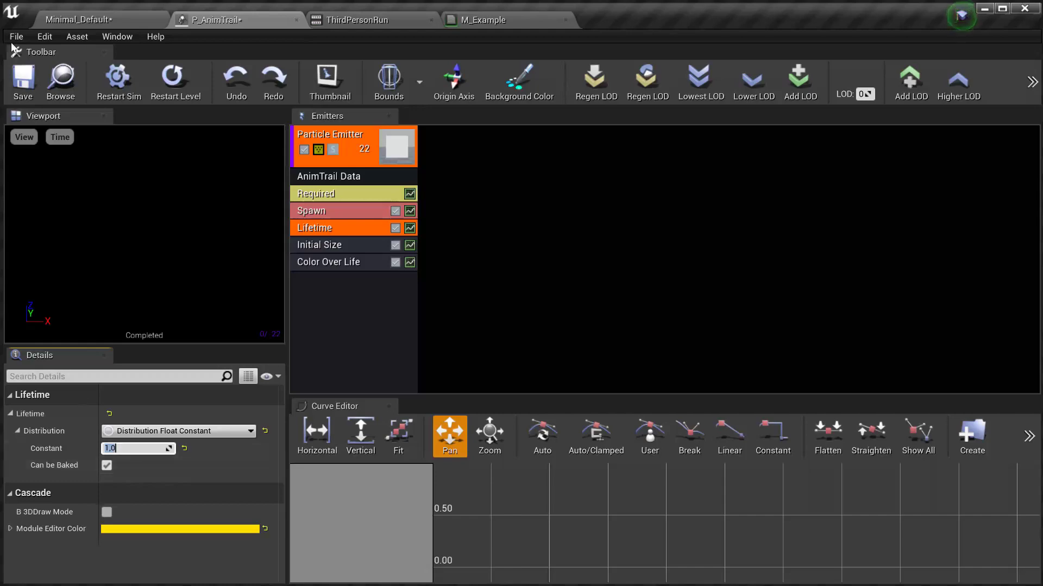
Play the Minimal_Default level and run the character in several directions to check the trails with the 1.0 lifetime.
left_click(94, 21)
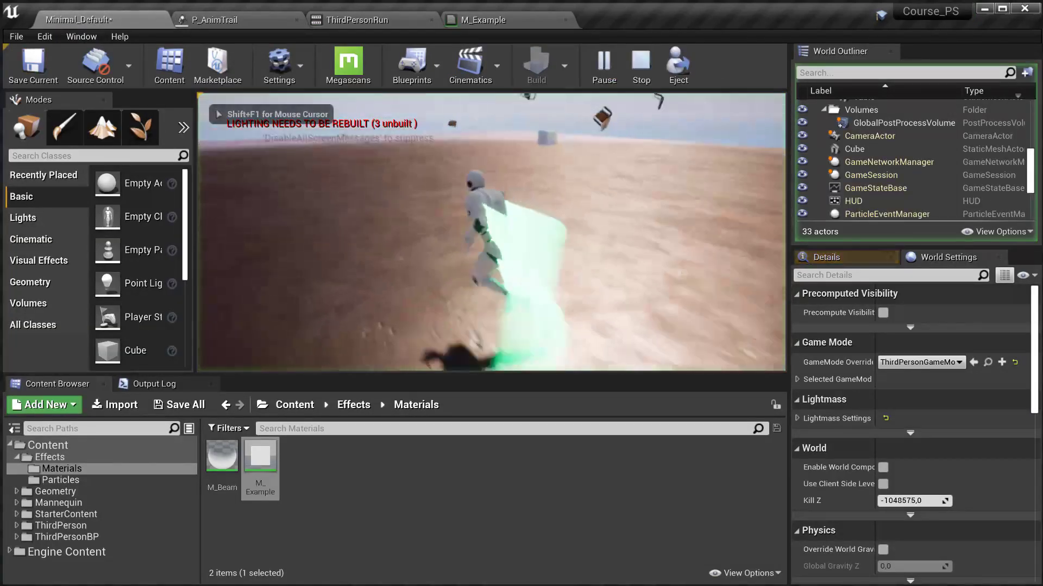
key("d")
key("w")
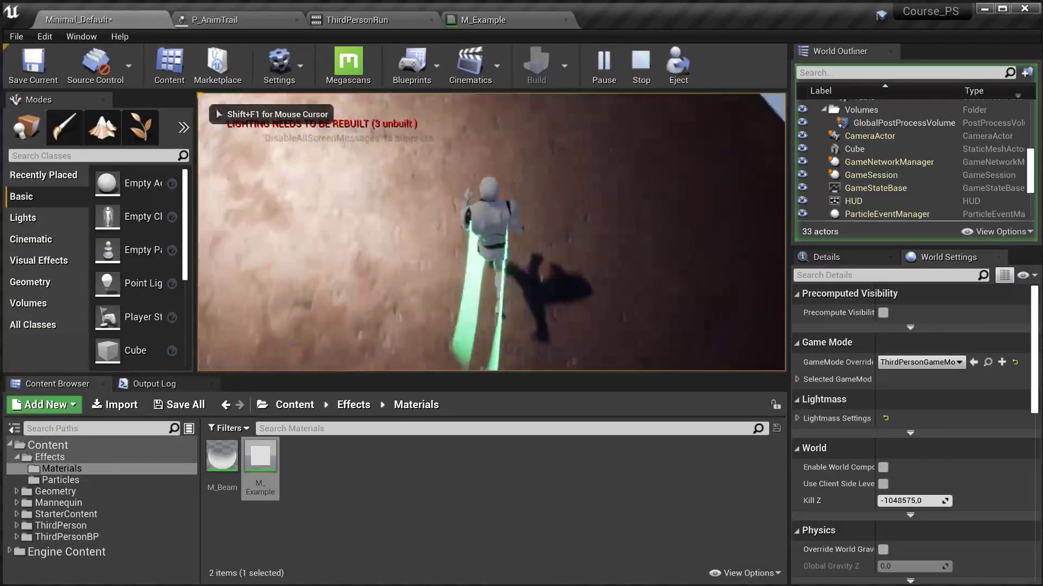
key("a")
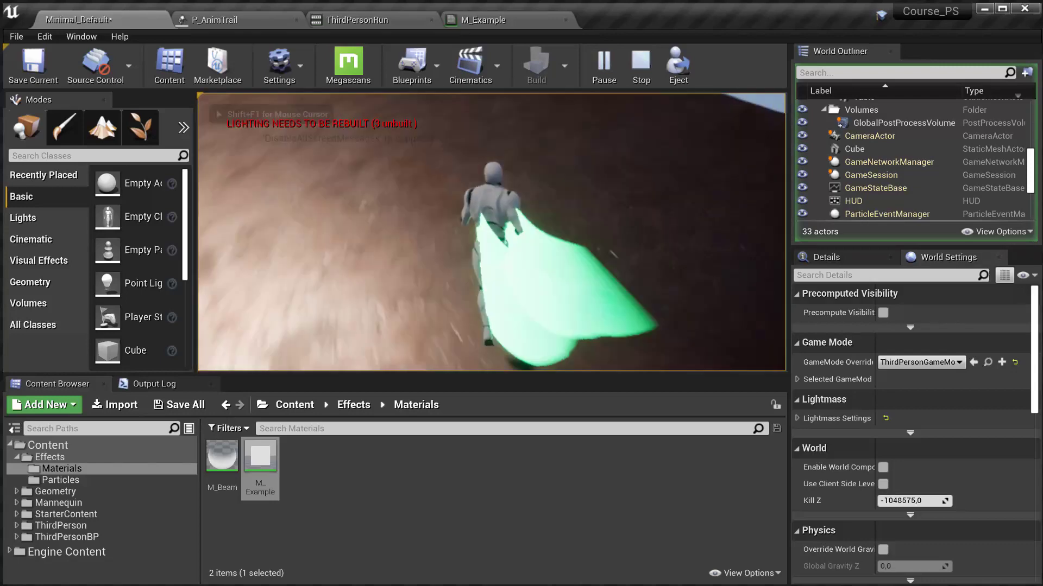
key("Escape")
Review P_AnimTrail, M_Example and the Trail notify's First and Second Socket Names in ThirdPersonRun.
left_click(214, 19)
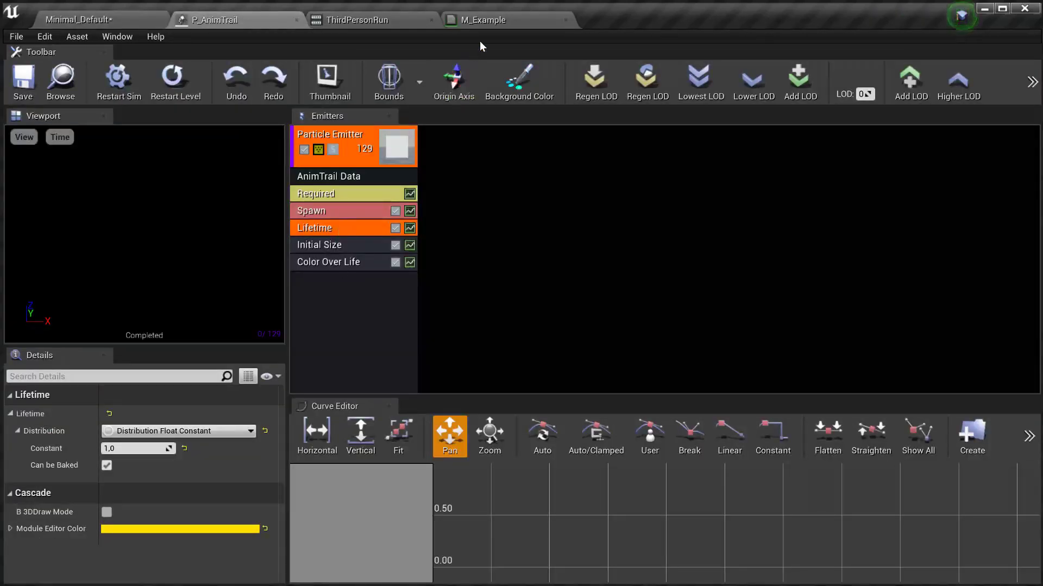
left_click(483, 20)
left_click(369, 20)
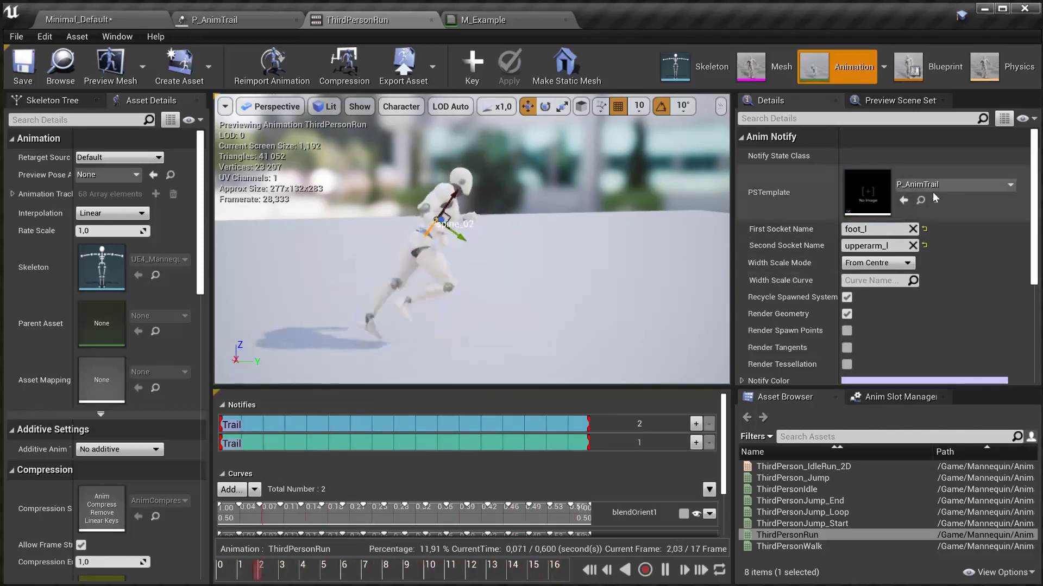
left_click(887, 230)
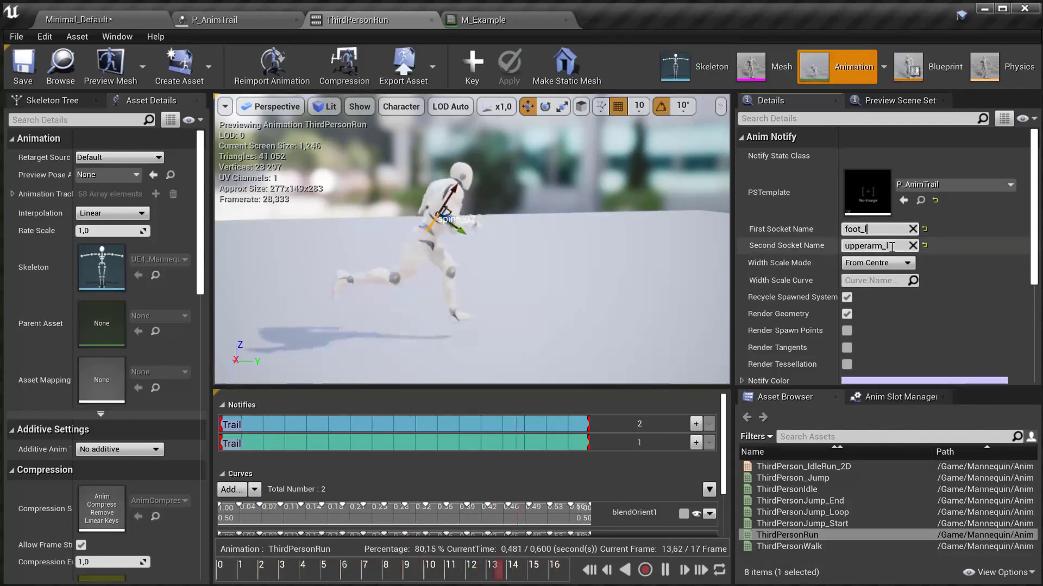
left_click(899, 247)
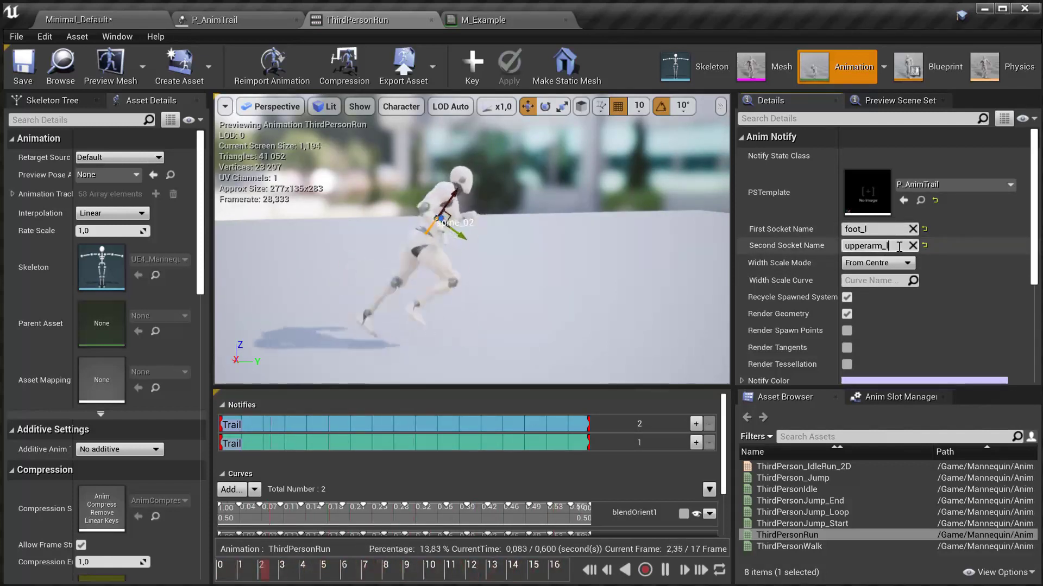